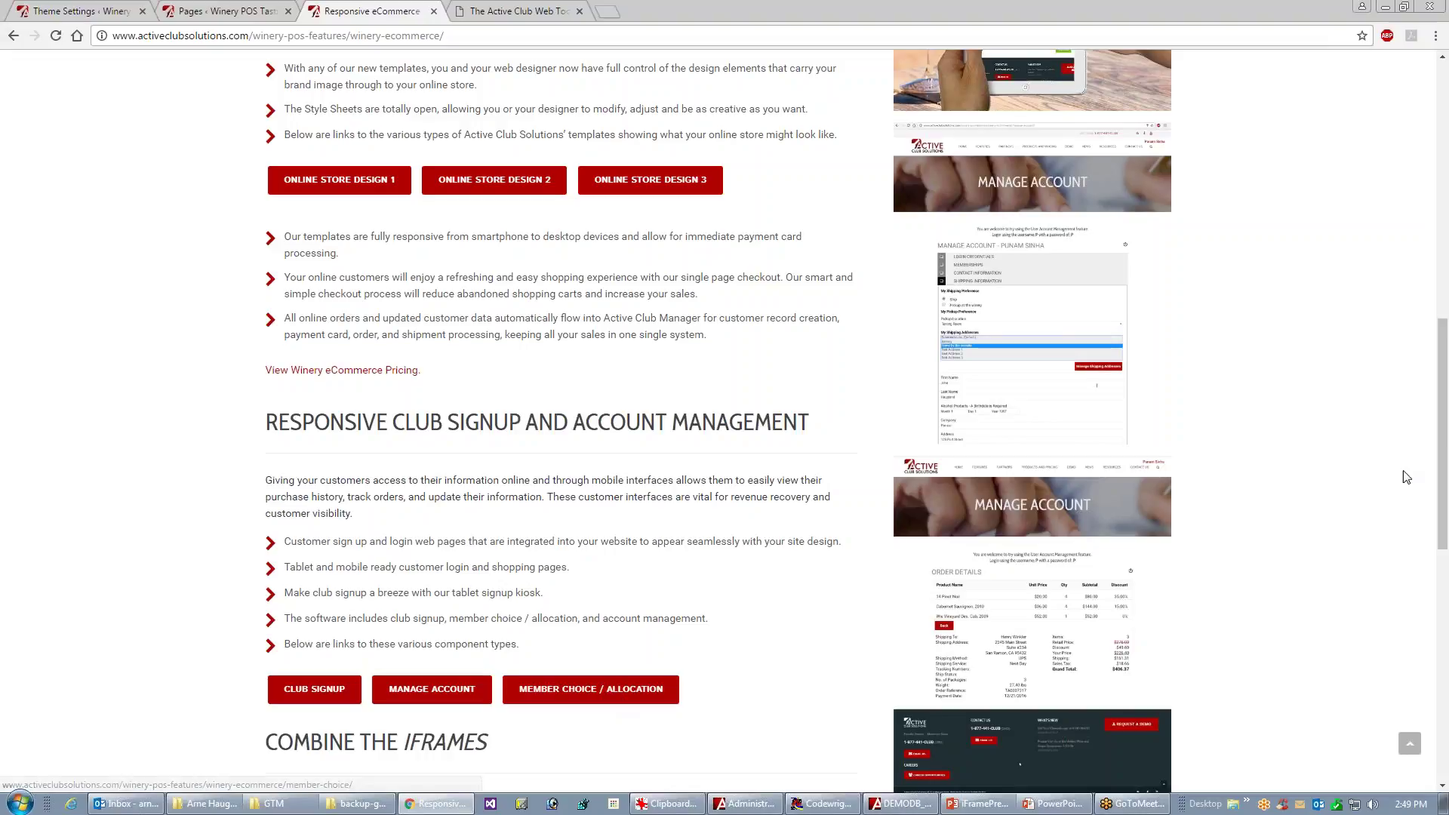
# - Scroll the Winery eCommerce page to the club signup section and open the Manage Account demo
pyautogui.moveTo(1443, 456); pyautogui.dragTo(1443, 532)
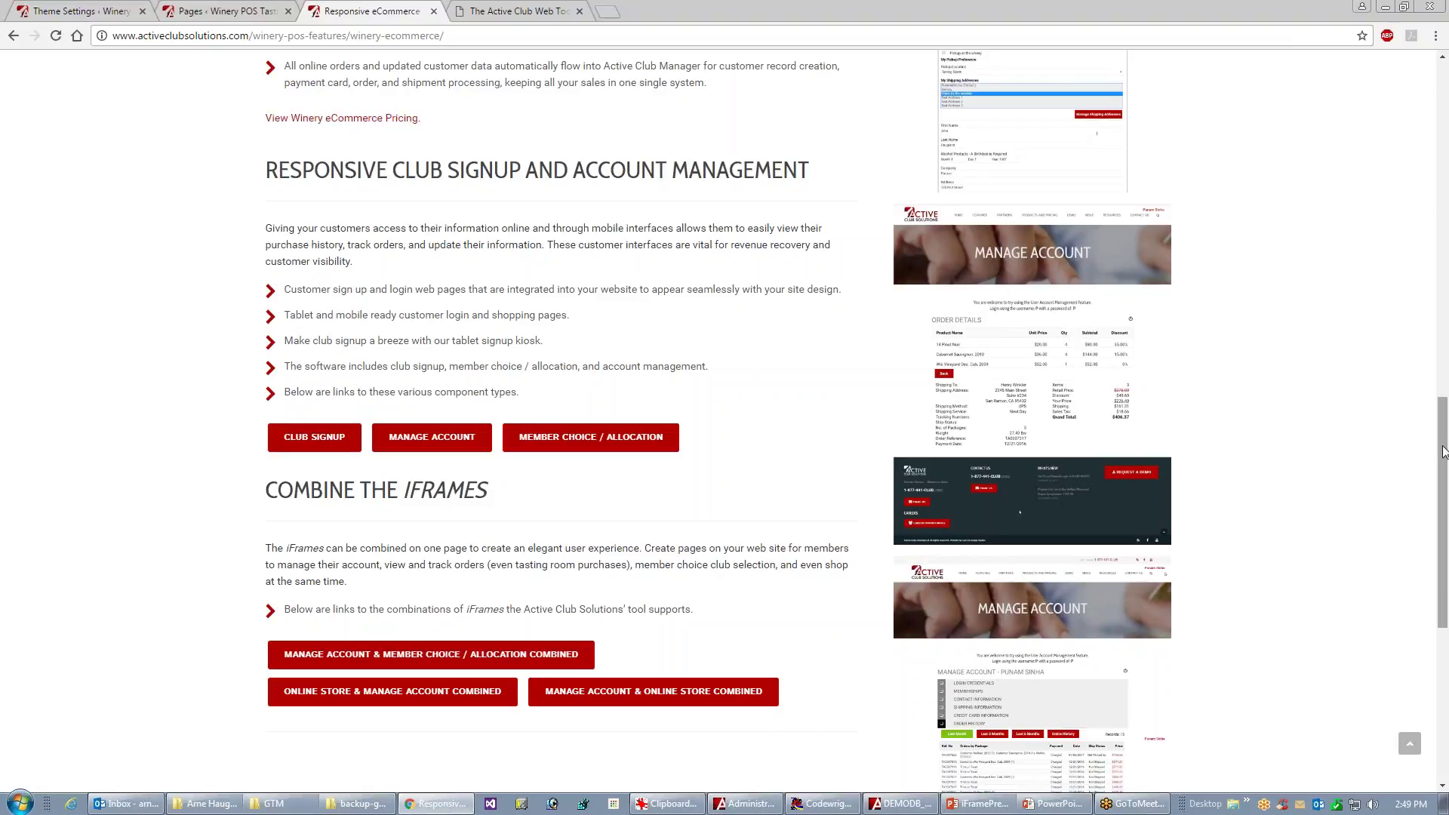
pyautogui.scroll(3, 887, 577)
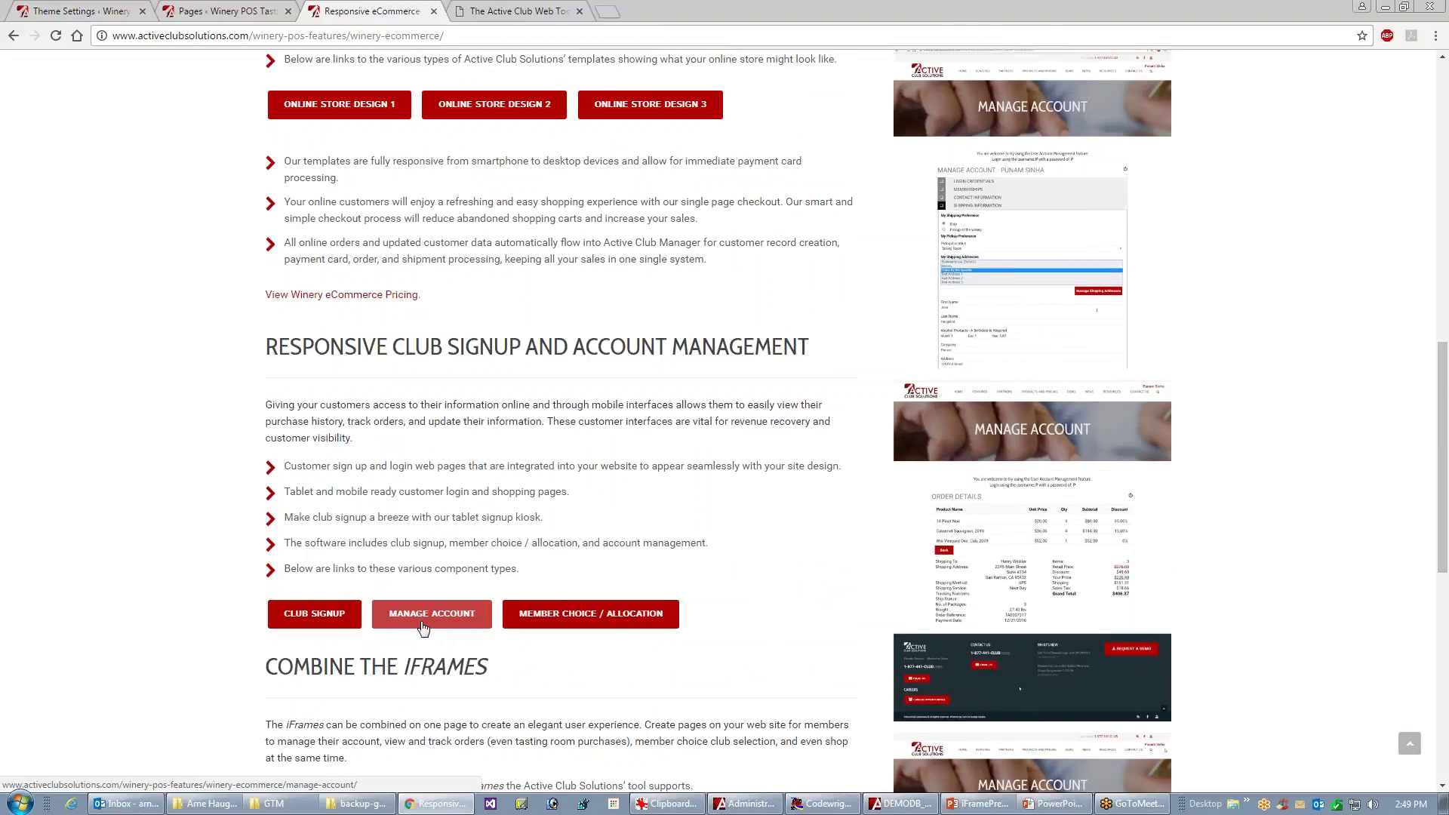
pyautogui.click(426, 621)
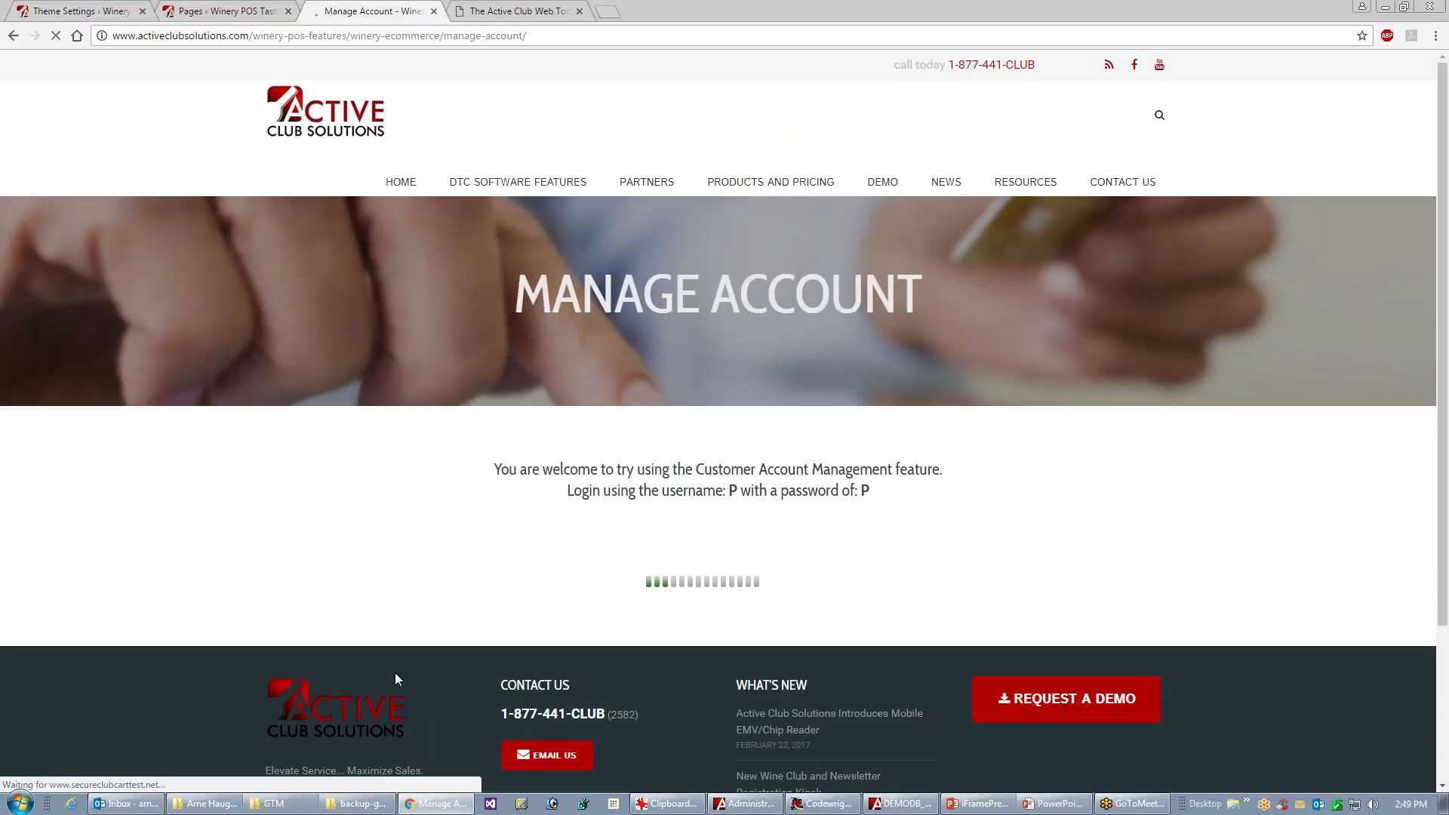
# - Log in to the Manage Account demo with the demo user name and password
pyautogui.write('p`')
pyautogui.press('Tab')
pyautogui.hotkey('shift', 'Tab')
pyautogui.press('Tab')
pyautogui.write('p')
pyautogui.press('Return')
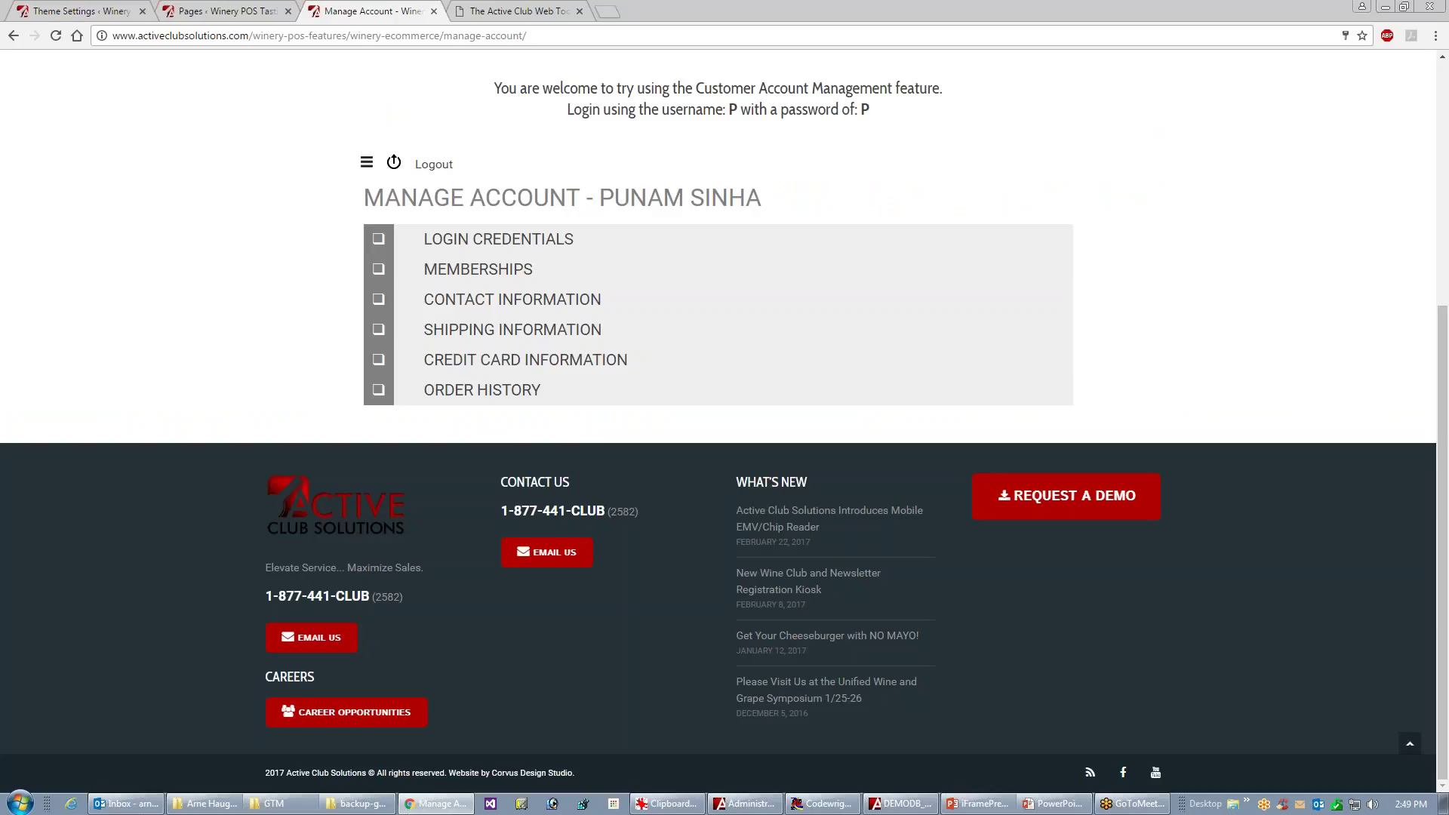
# - View the order history and the Holiday Gift Box Set order, then log out and go back
pyautogui.click(490, 390)
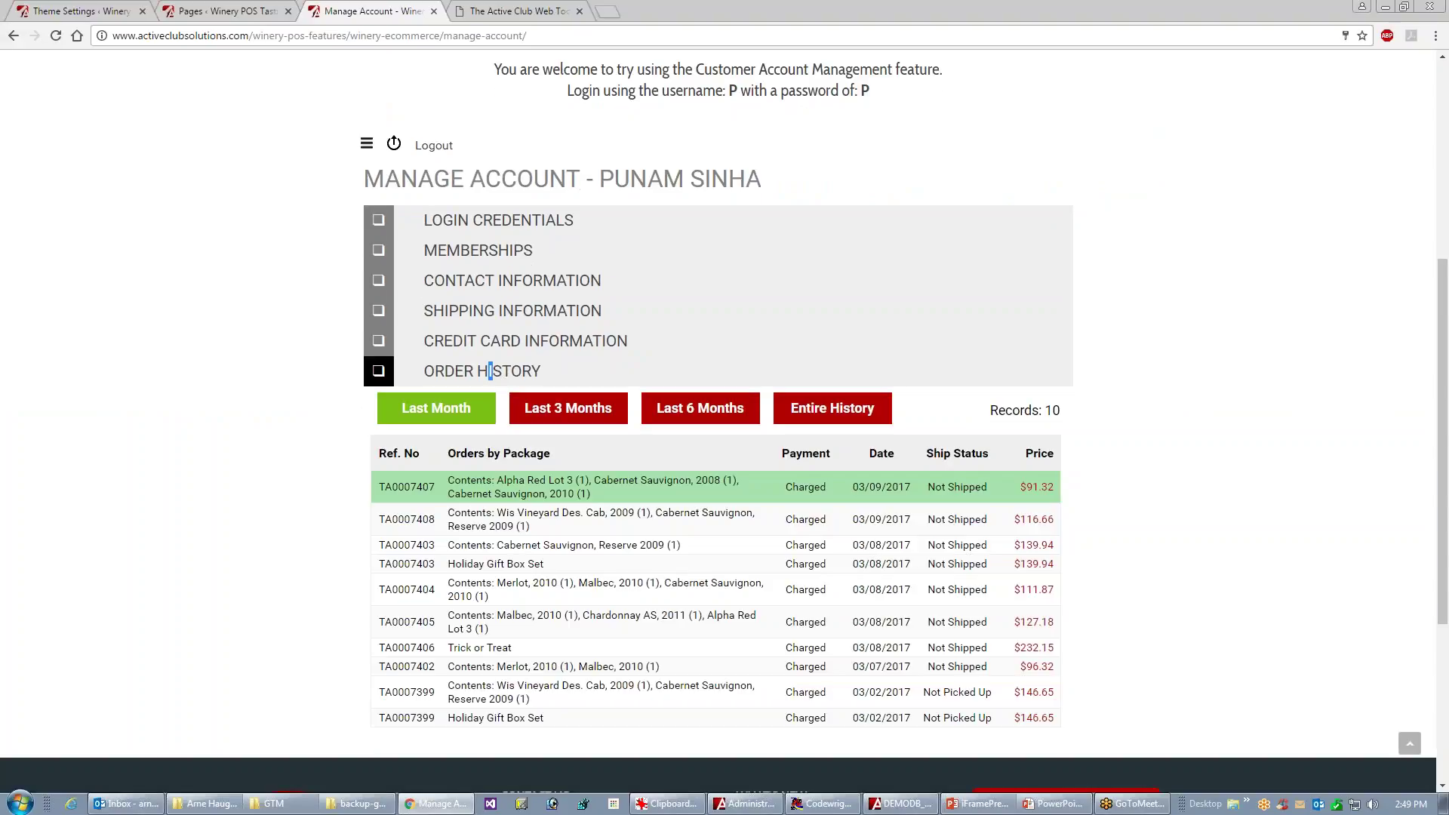
pyautogui.click(604, 567)
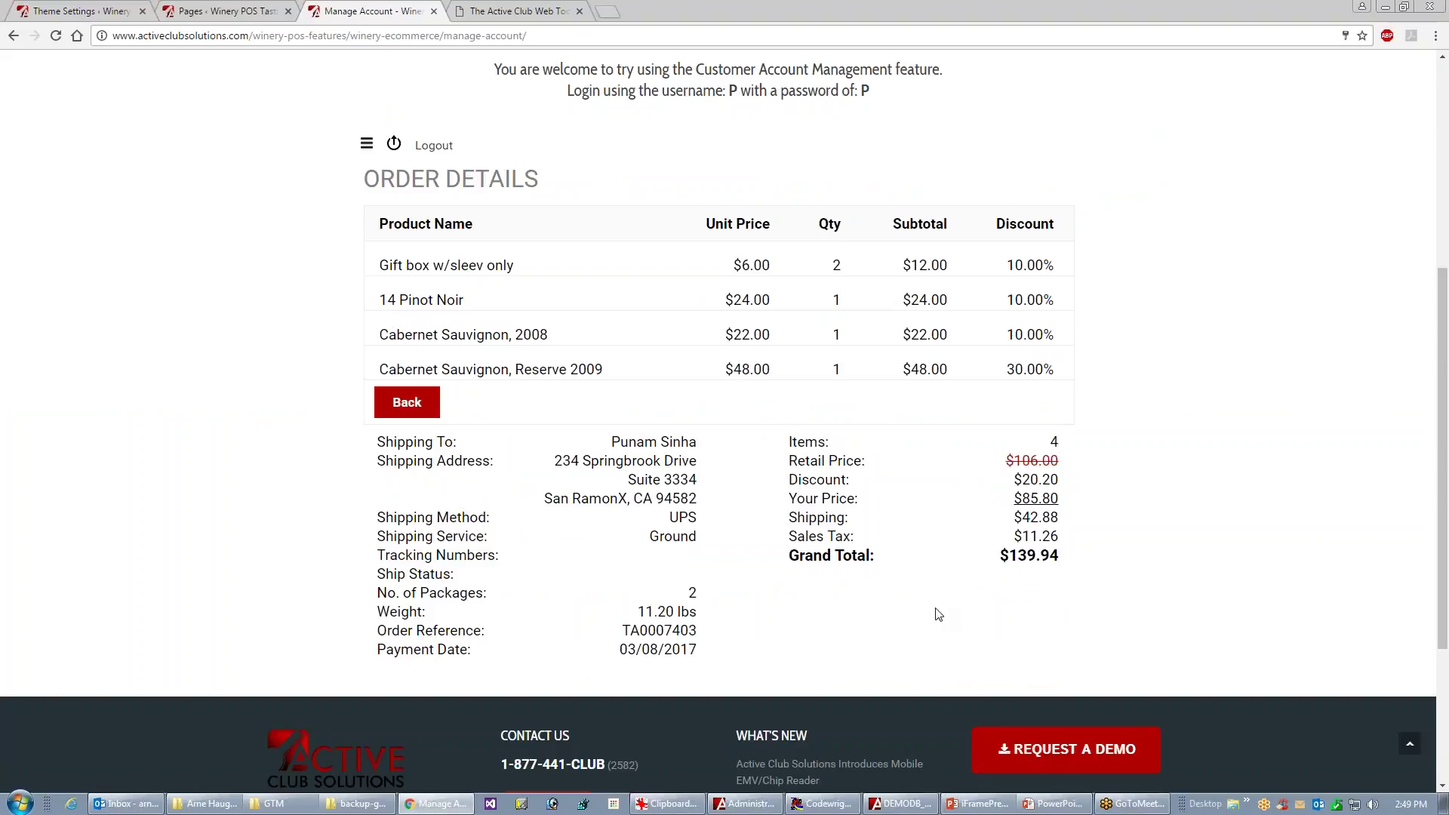
pyautogui.click(434, 147)
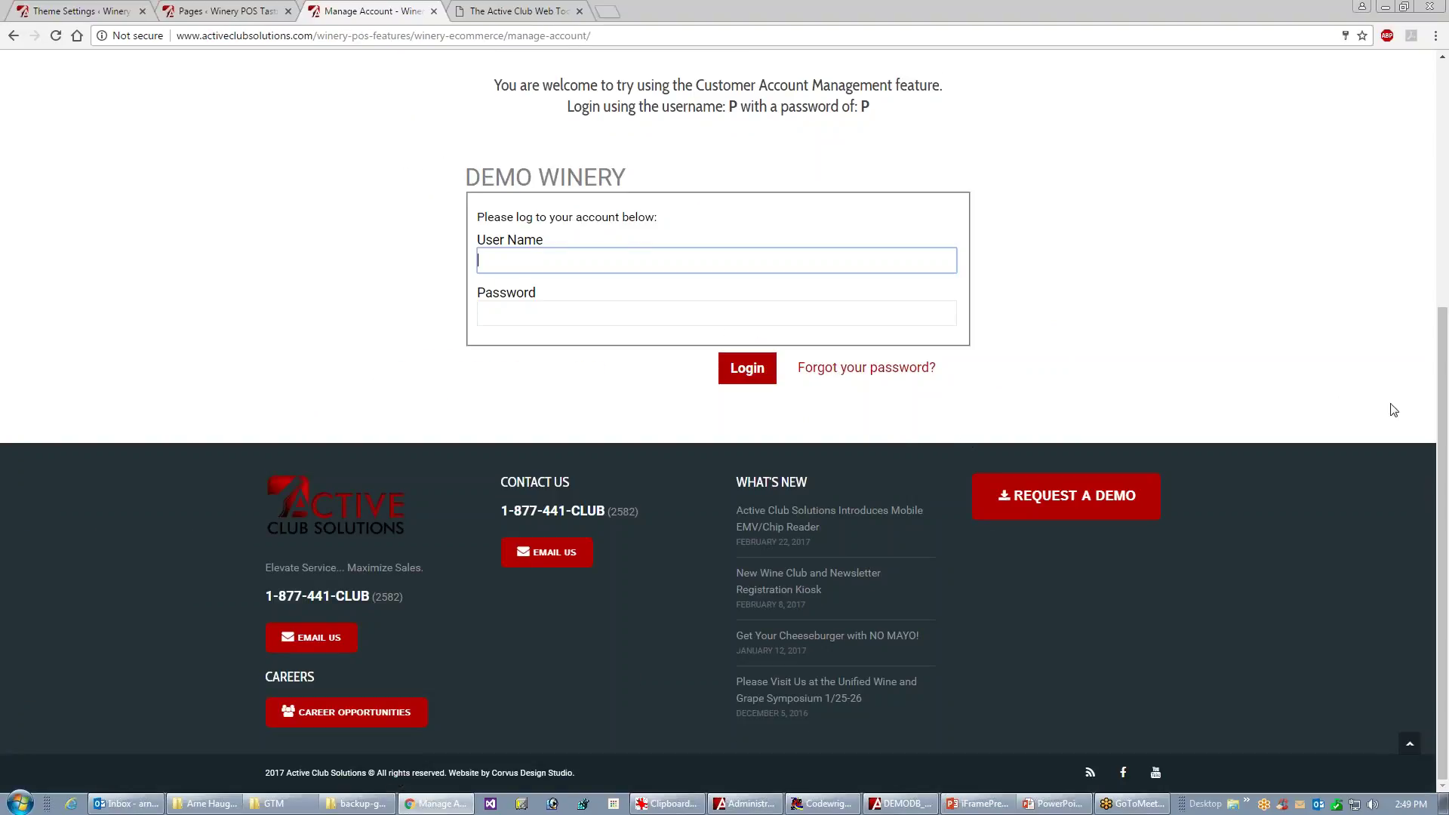
pyautogui.moveTo(1441, 402); pyautogui.dragTo(1440, 177)
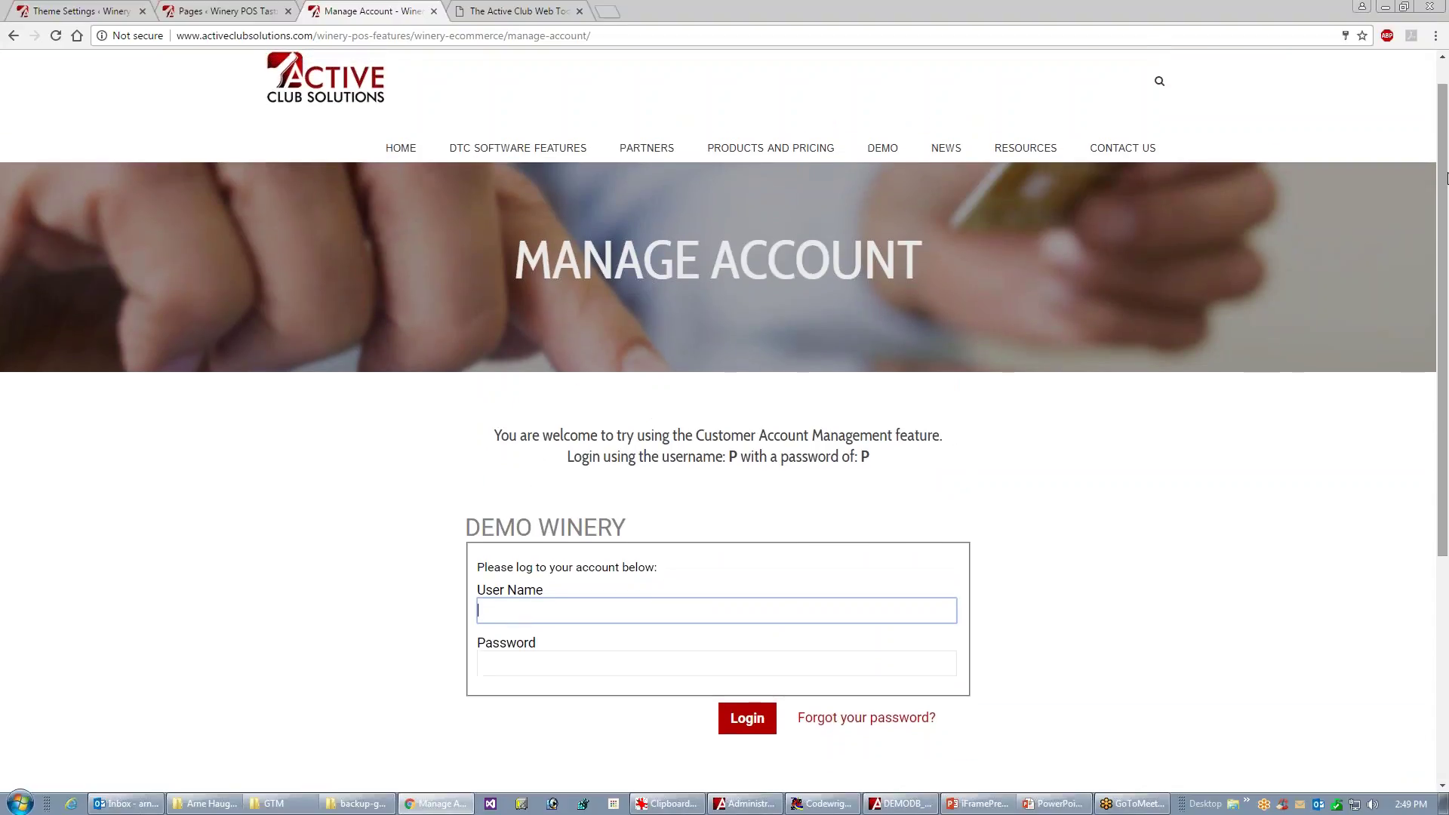
pyautogui.click(13, 35)
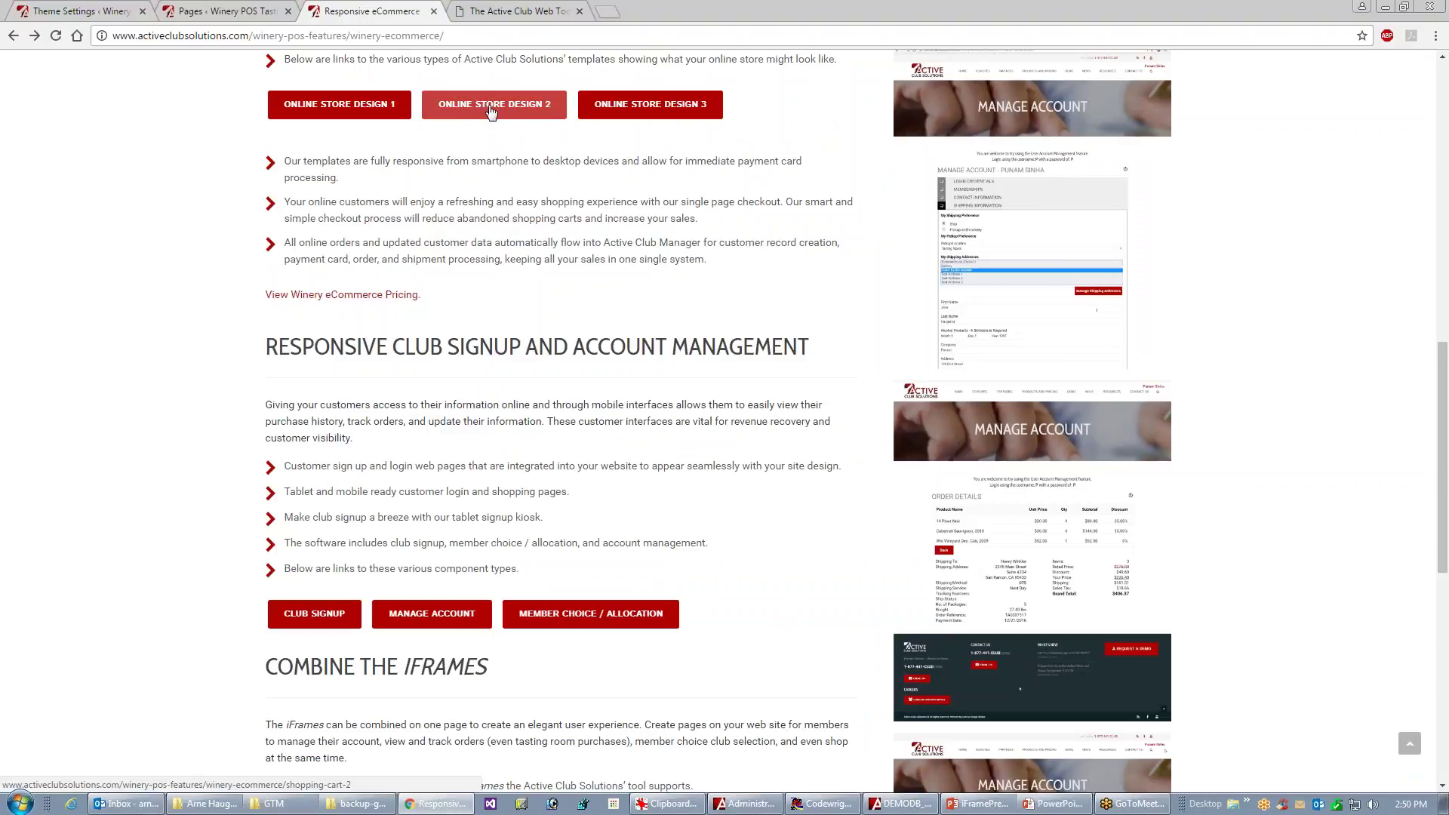
# - In Online Store Design 2, view Wis Vineyard Des. Cab, 2009, then add it and Cabernet Sauvignon, Reserve 2009 to the cart
pyautogui.click(489, 107)
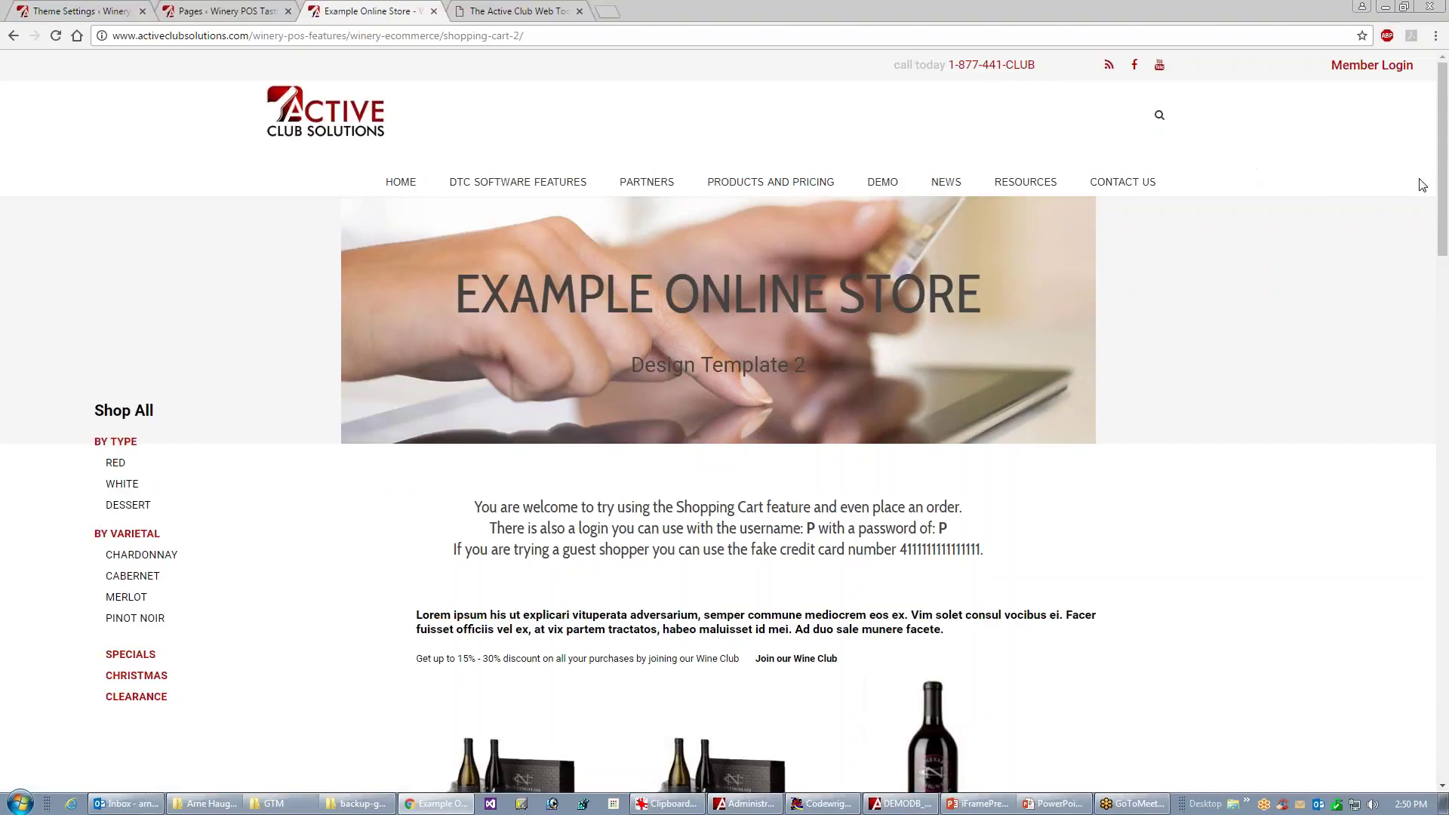
pyautogui.scroll(-1, 1433, 205)
pyautogui.scroll(-7, 1434, 205)
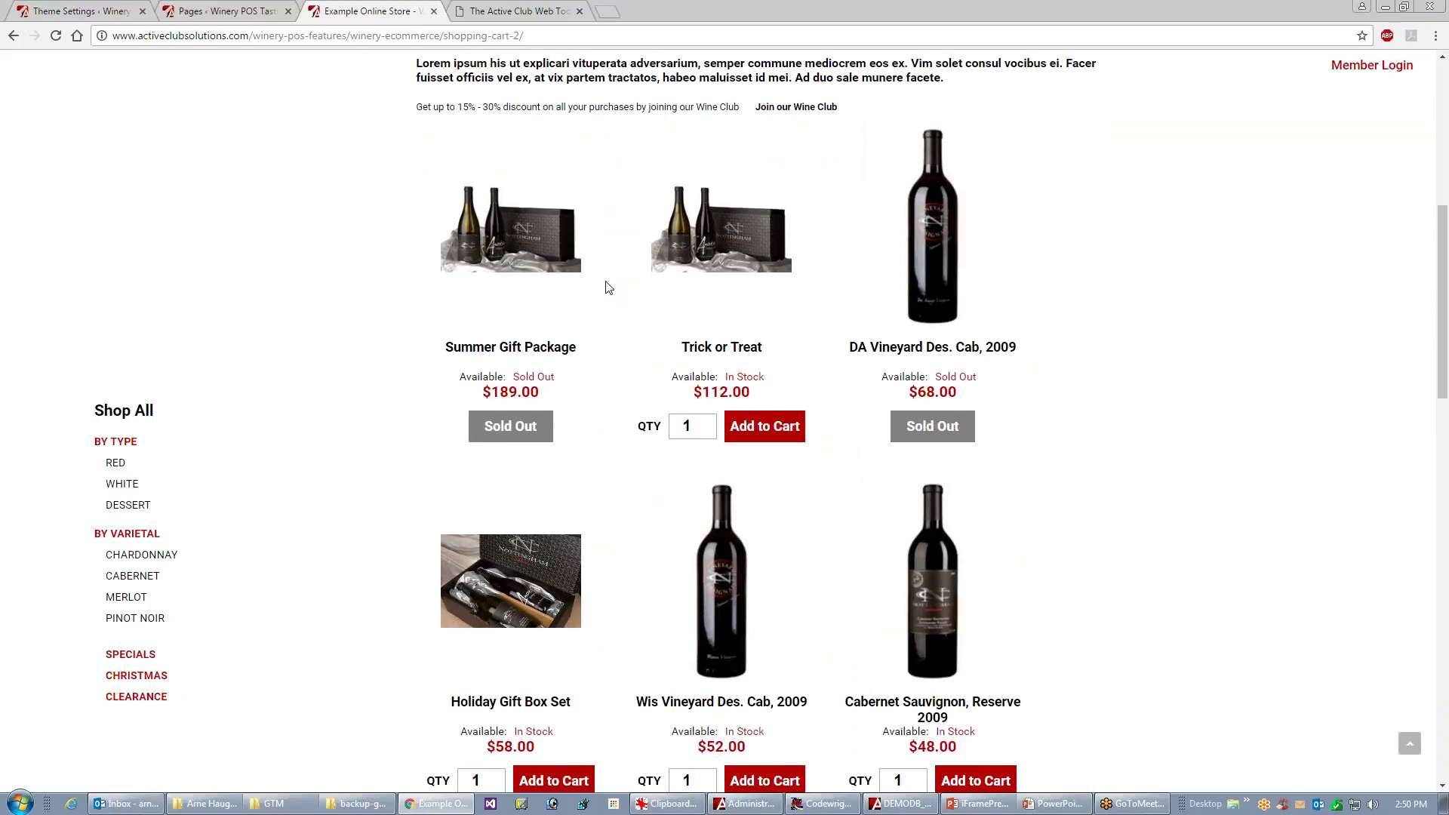
pyautogui.click(751, 624)
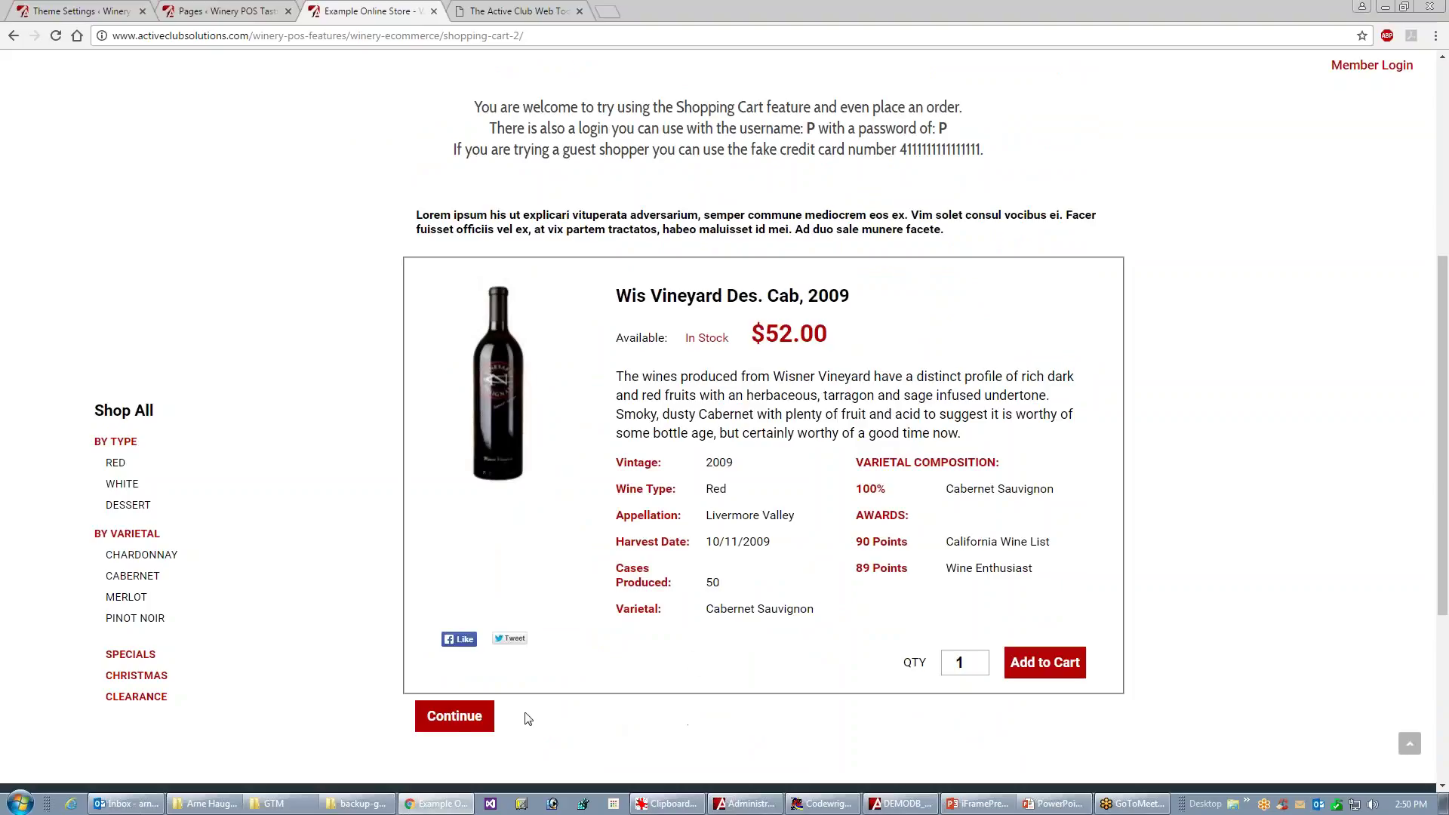
pyautogui.click(444, 723)
pyautogui.click(751, 780)
pyautogui.click(989, 780)
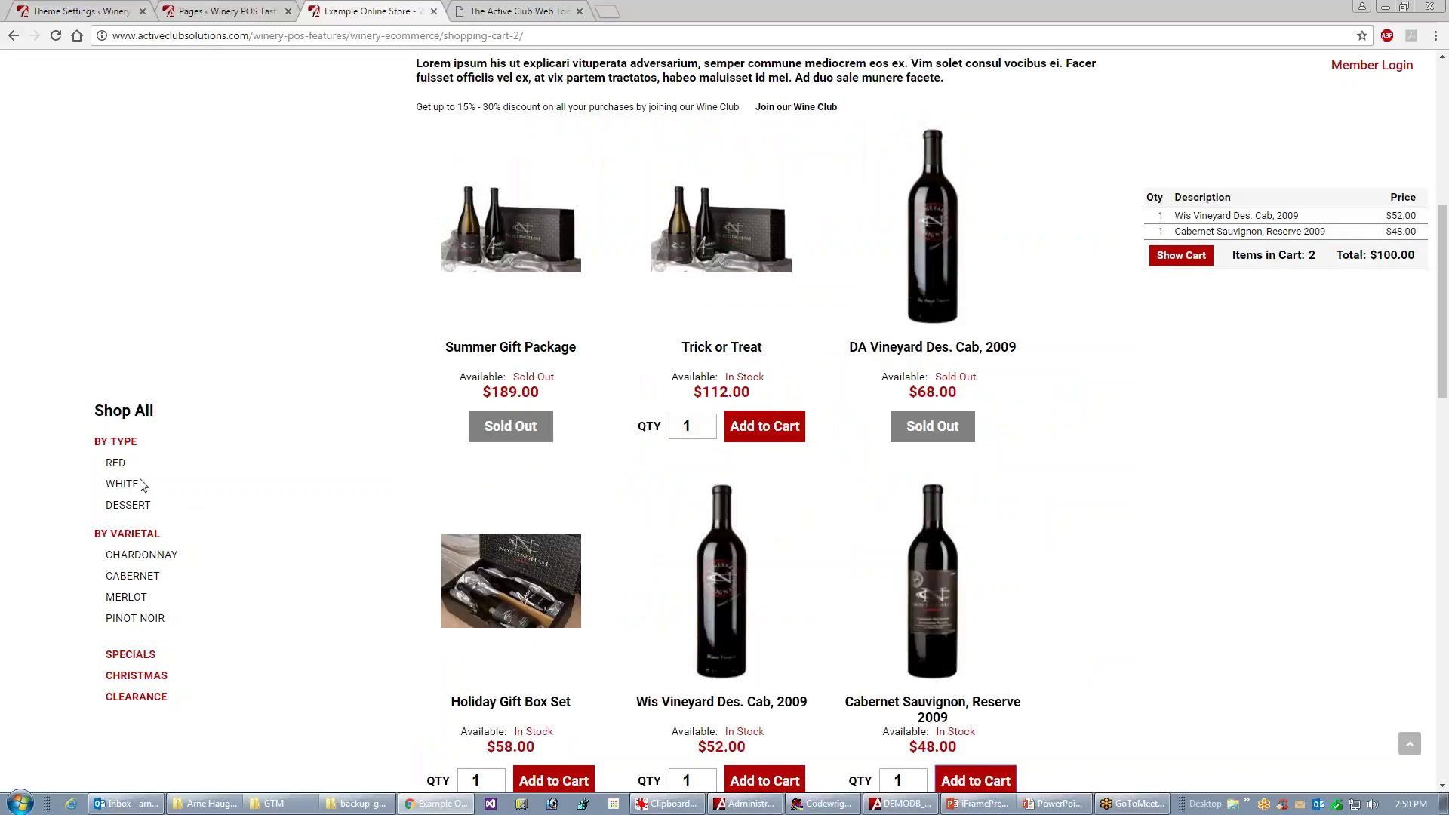
# - Try the white, red and all-products filters, view the $100.00 cart, then show the Web Toolkit help
pyautogui.click(116, 485)
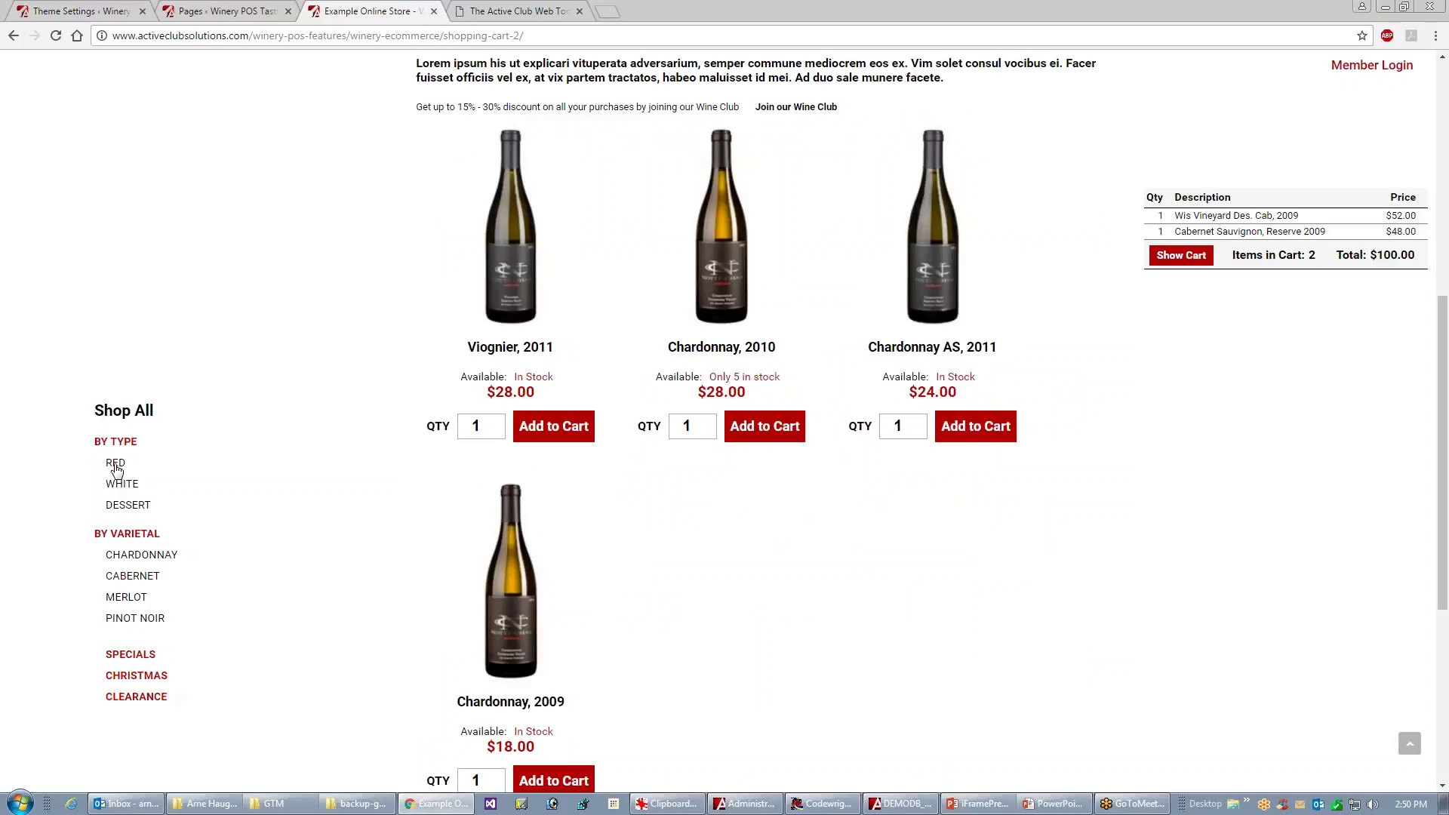
pyautogui.click(115, 463)
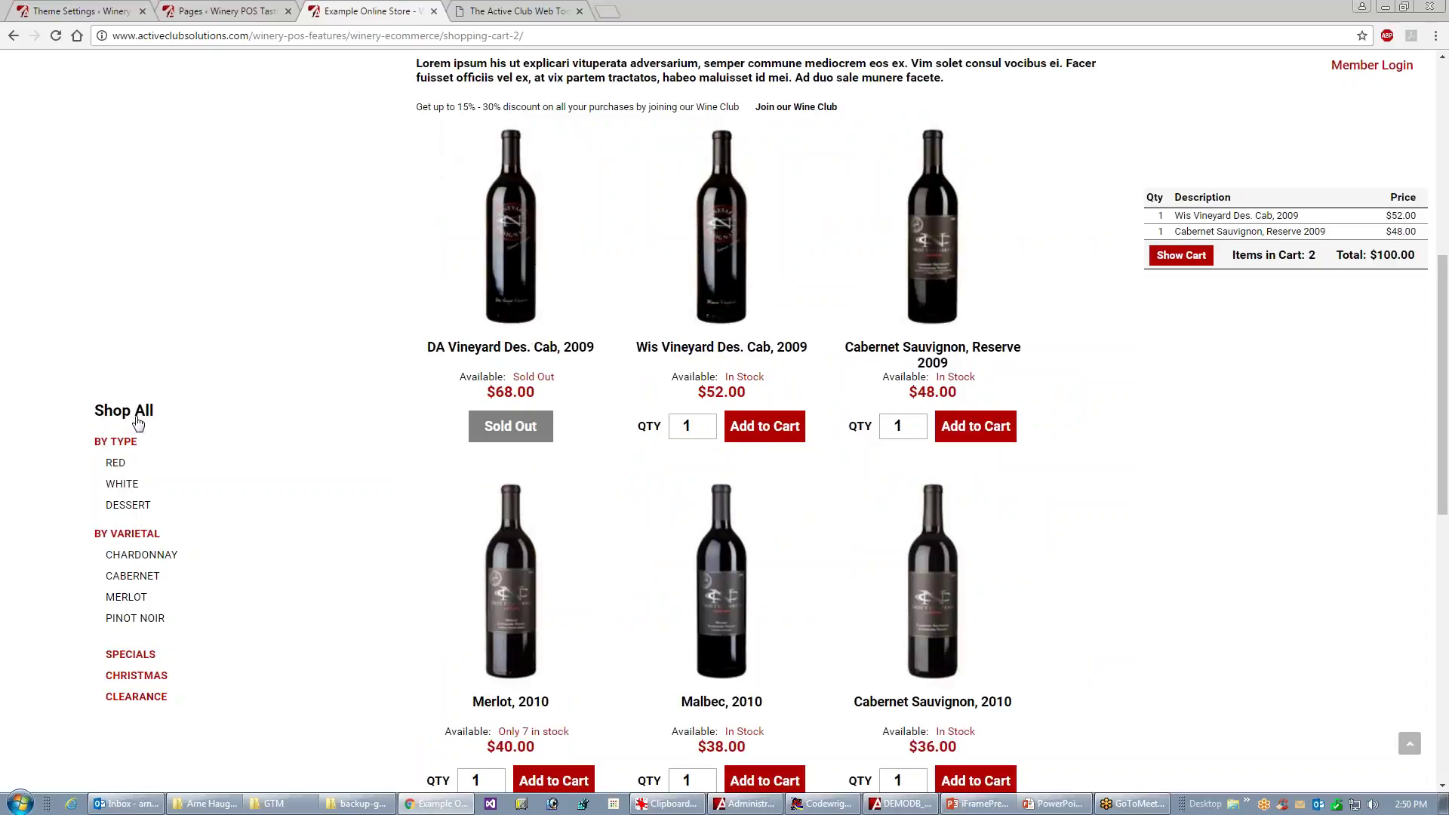
pyautogui.click(134, 417)
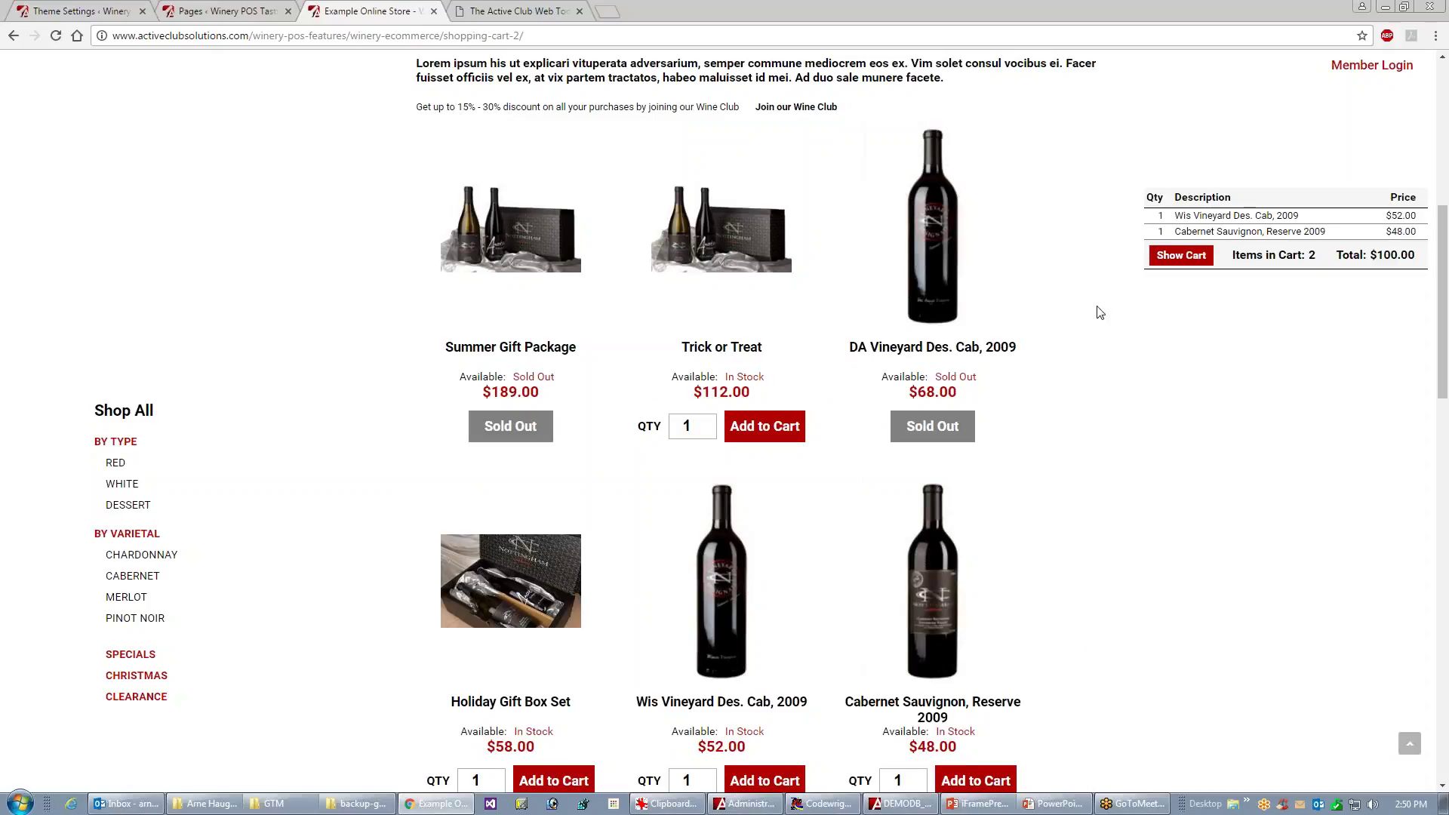
pyautogui.click(1175, 258)
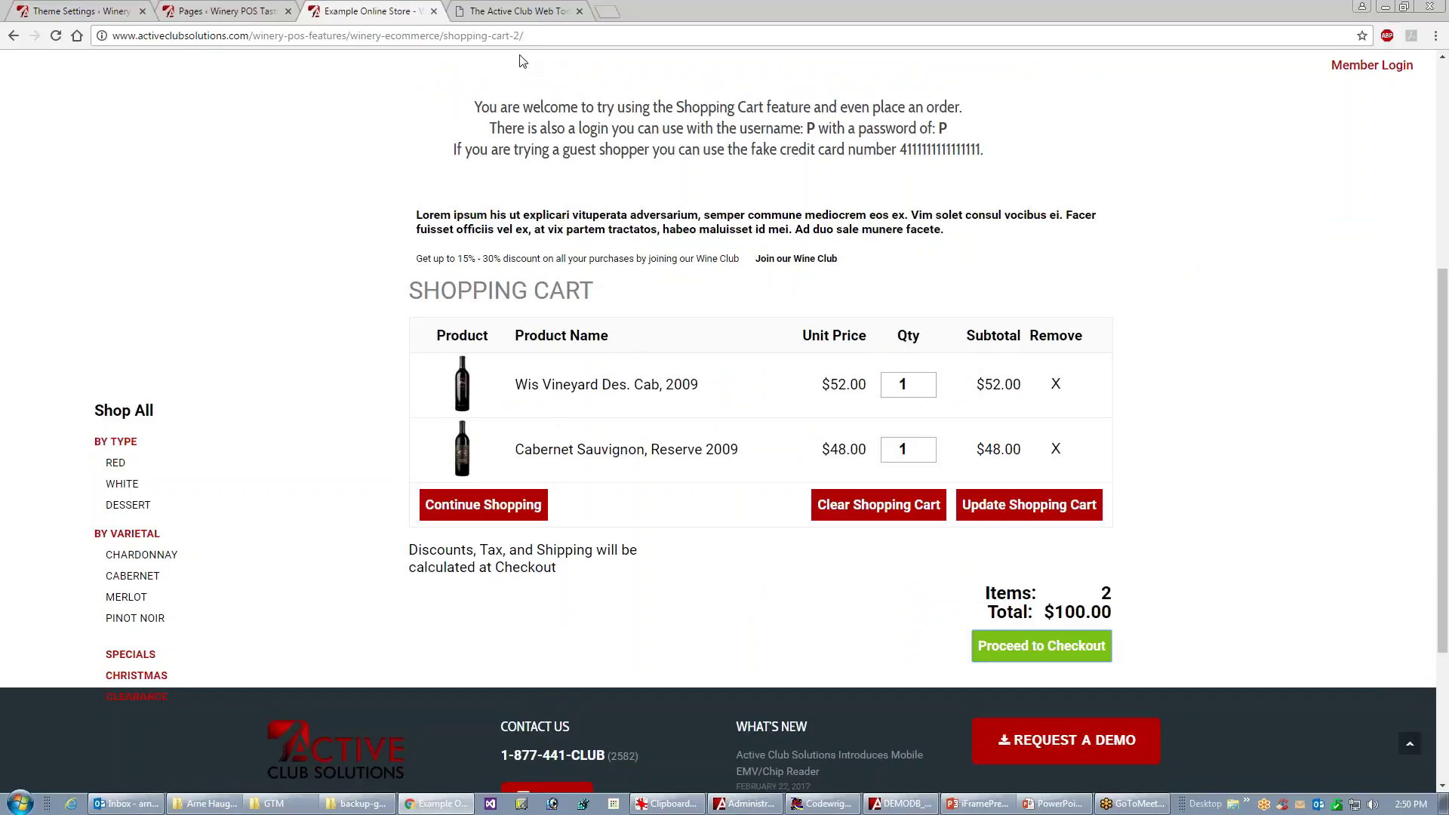
pyautogui.click(523, 14)
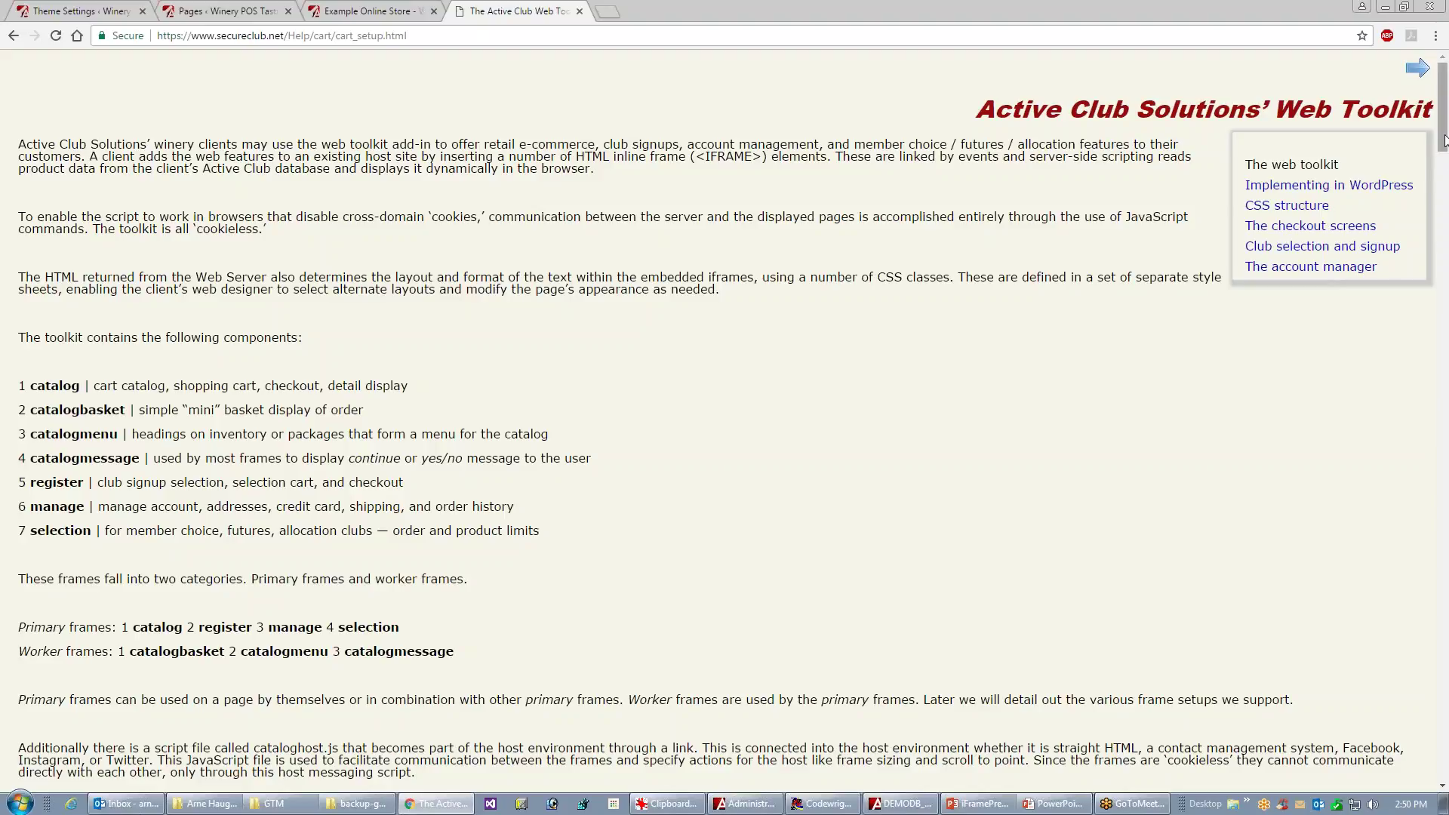
# - Read the Shopping cart CSS structure page and its product catalog diagram, then bring iFrameSampleCode.Txt forward
pyautogui.moveTo(1444, 140); pyautogui.dragTo(1435, 214)
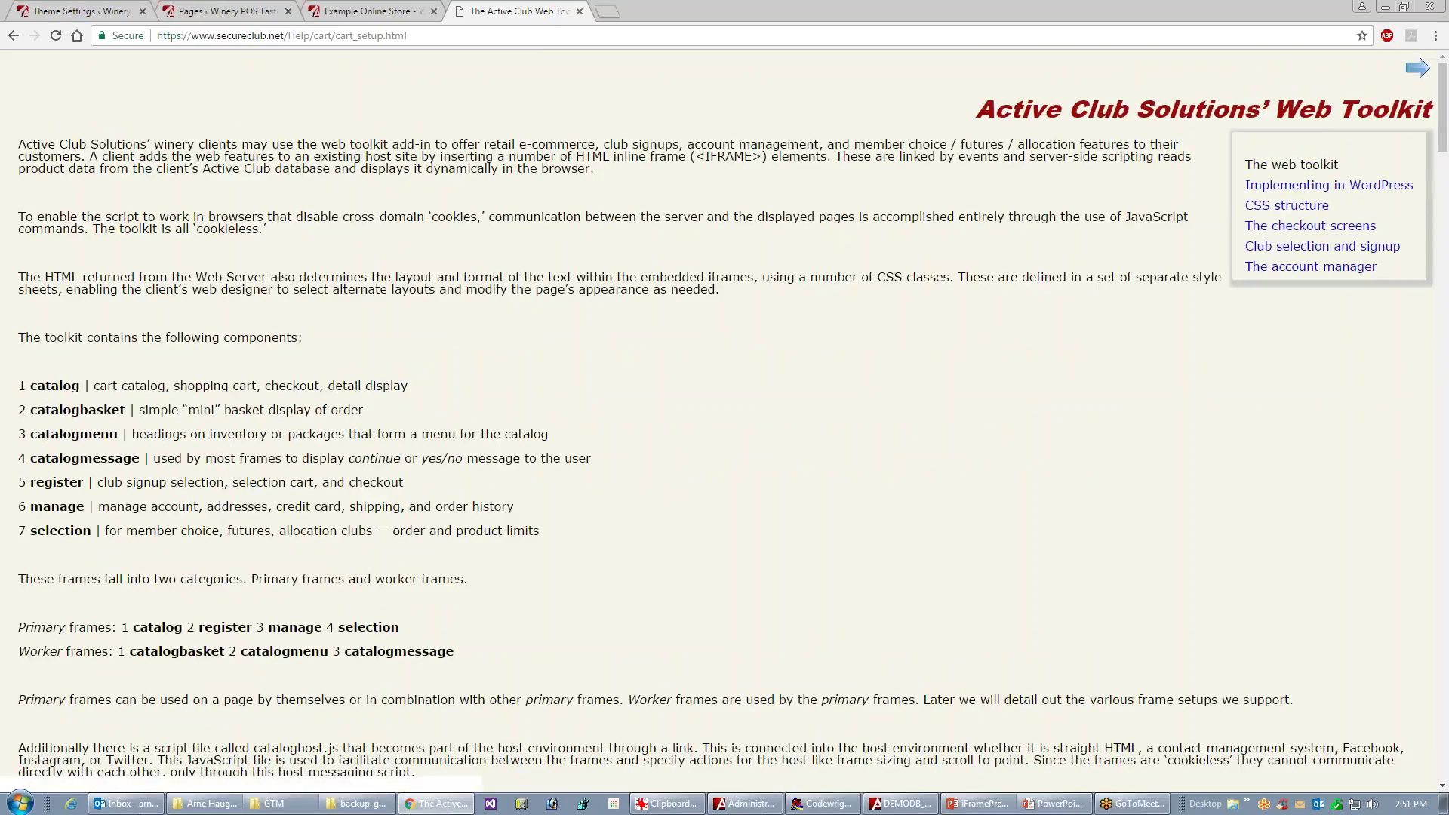
pyautogui.click(1258, 207)
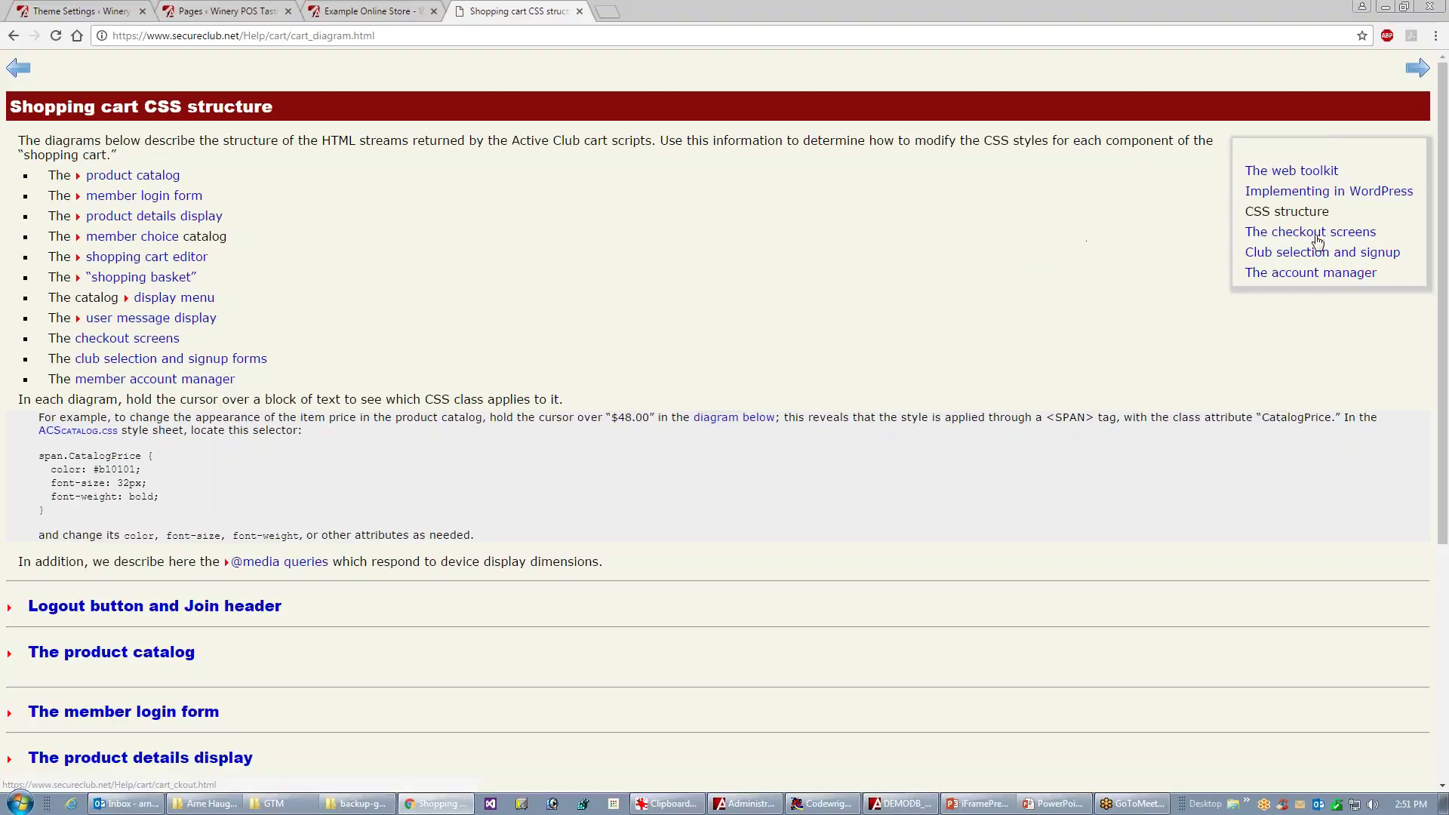
pyautogui.moveTo(1446, 250); pyautogui.dragTo(1447, 295)
pyautogui.click(143, 105)
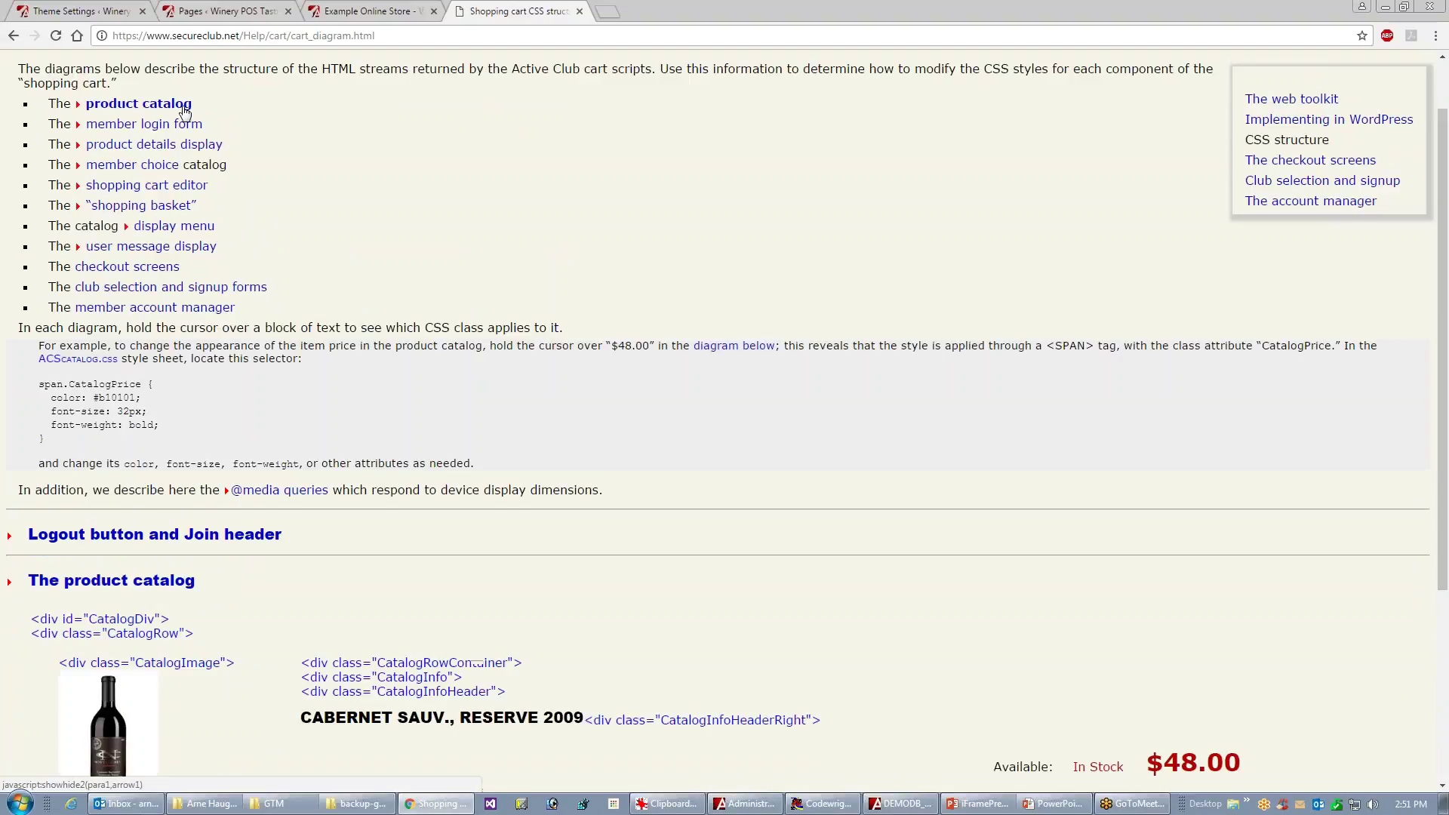
pyautogui.moveTo(1443, 238); pyautogui.dragTo(1446, 405)
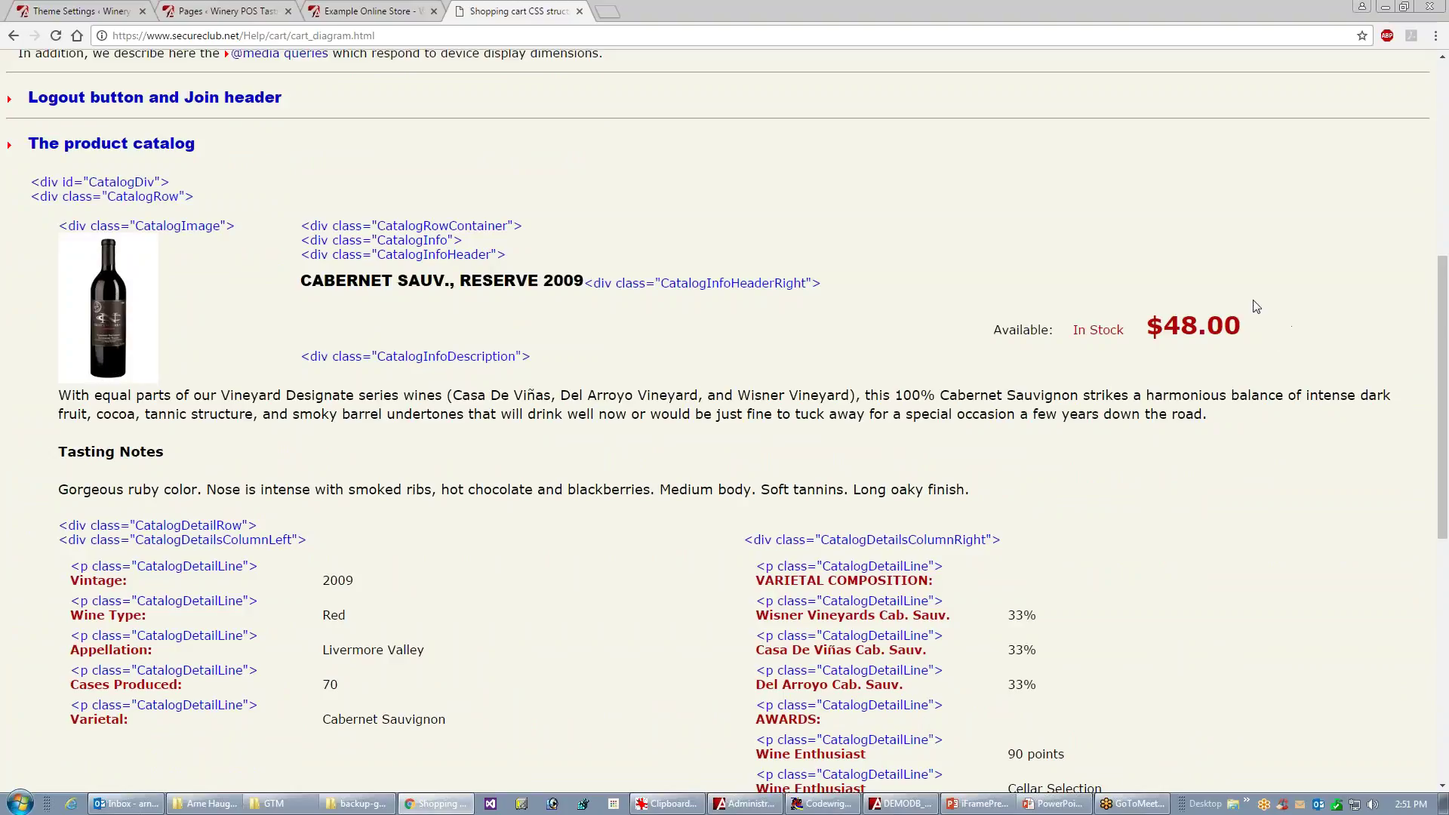
pyautogui.moveTo(1191, 321)
pyautogui.moveTo(1444, 281); pyautogui.dragTo(1415, 87)
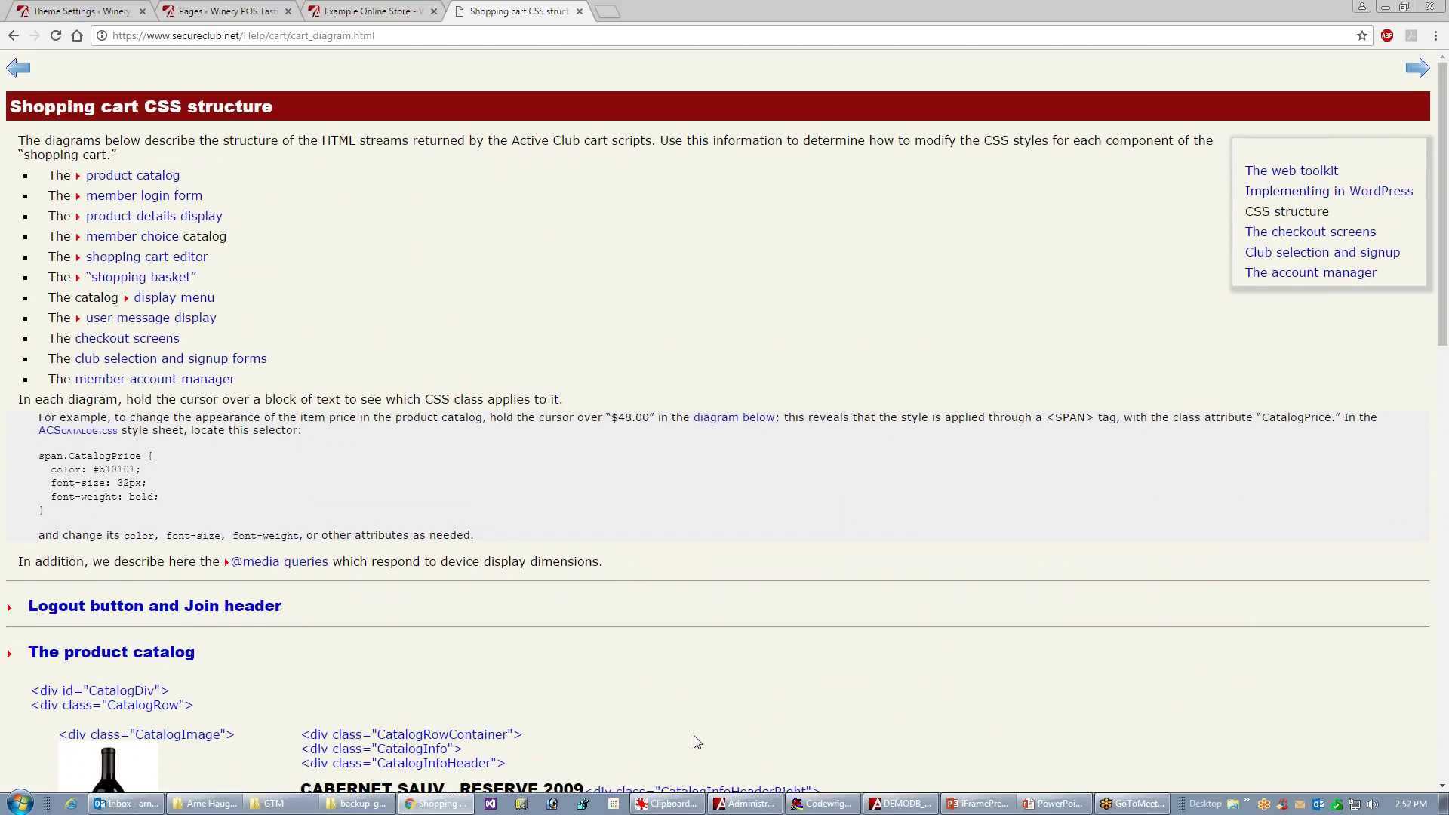
pyautogui.click(799, 806)
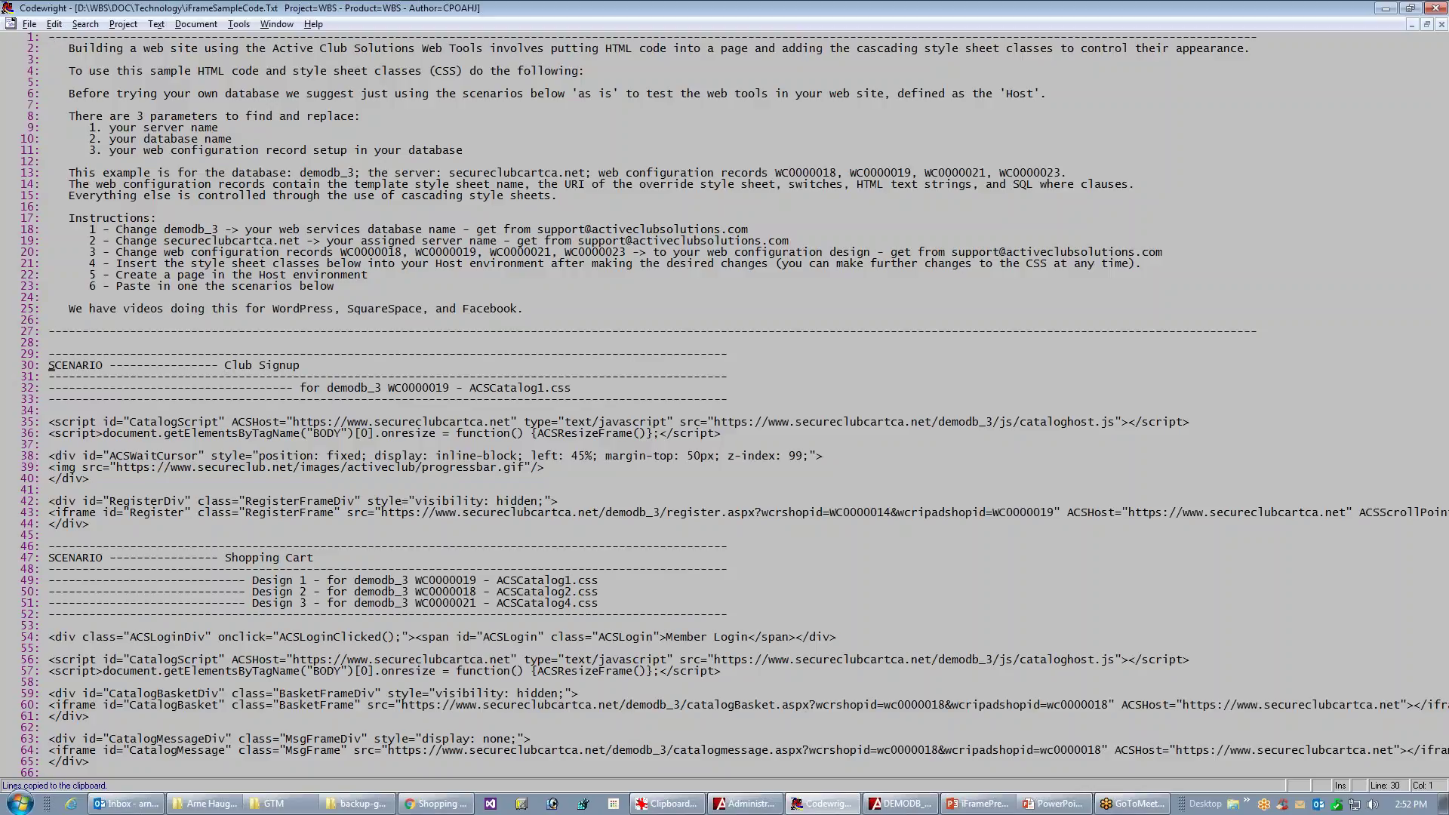
# - Read through the Club Signup, Shopping Cart and Member Choice scenarios in iFrameSampleCode.Txt
pyautogui.hotkey('ctrl', 't')
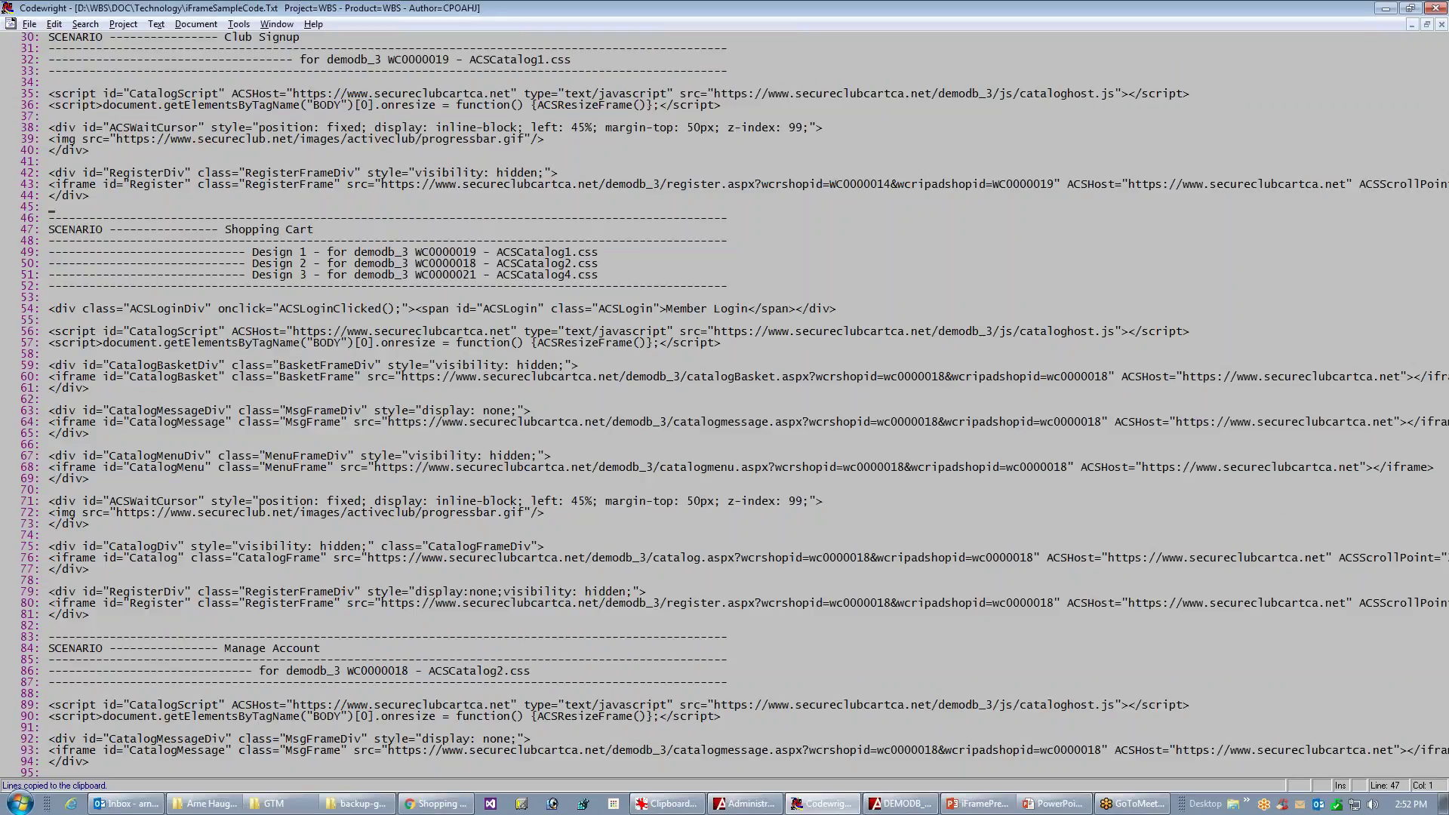
pyautogui.hotkey('ctrl', 't')
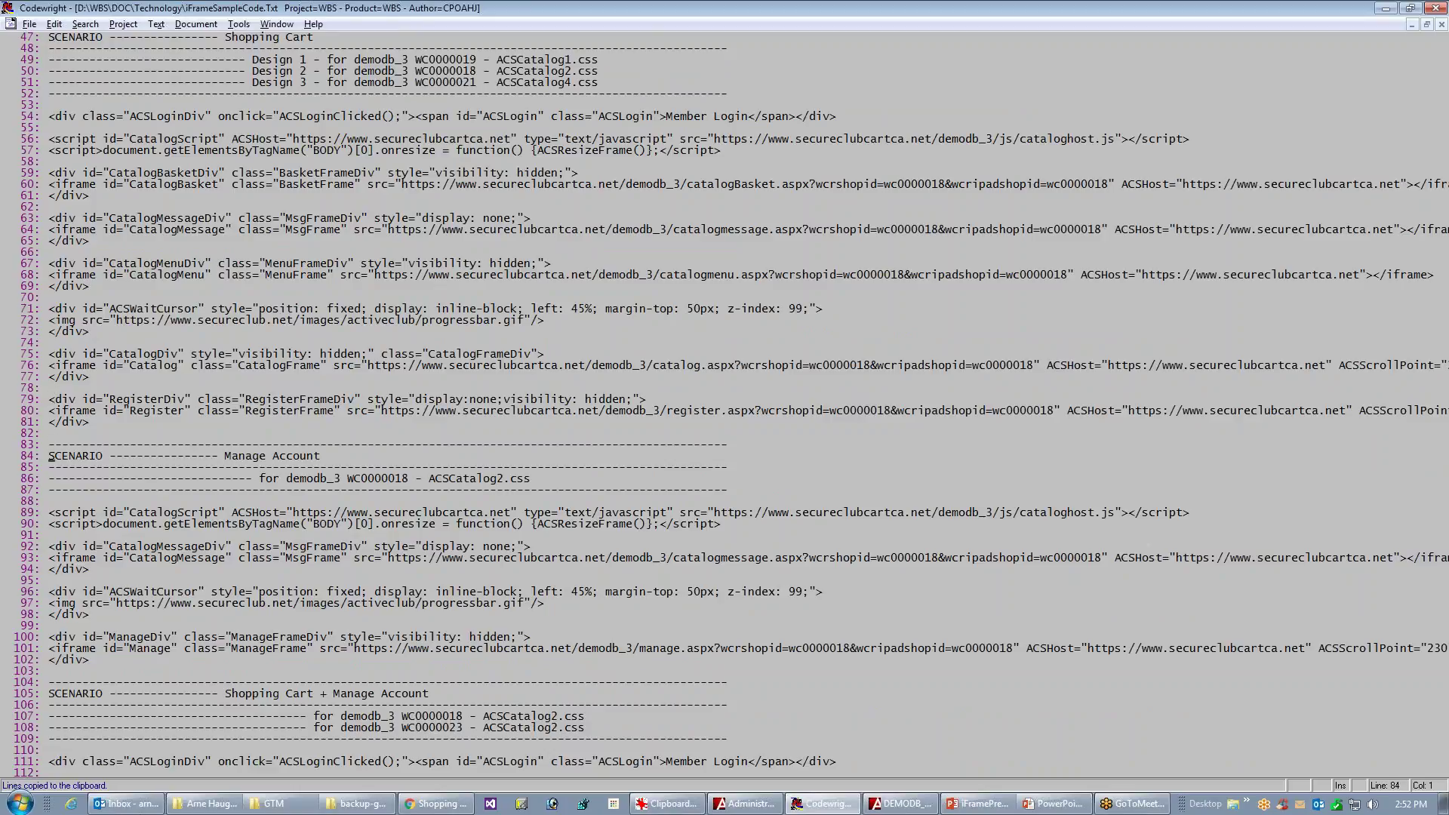
pyautogui.scroll(-12, 724, 407)
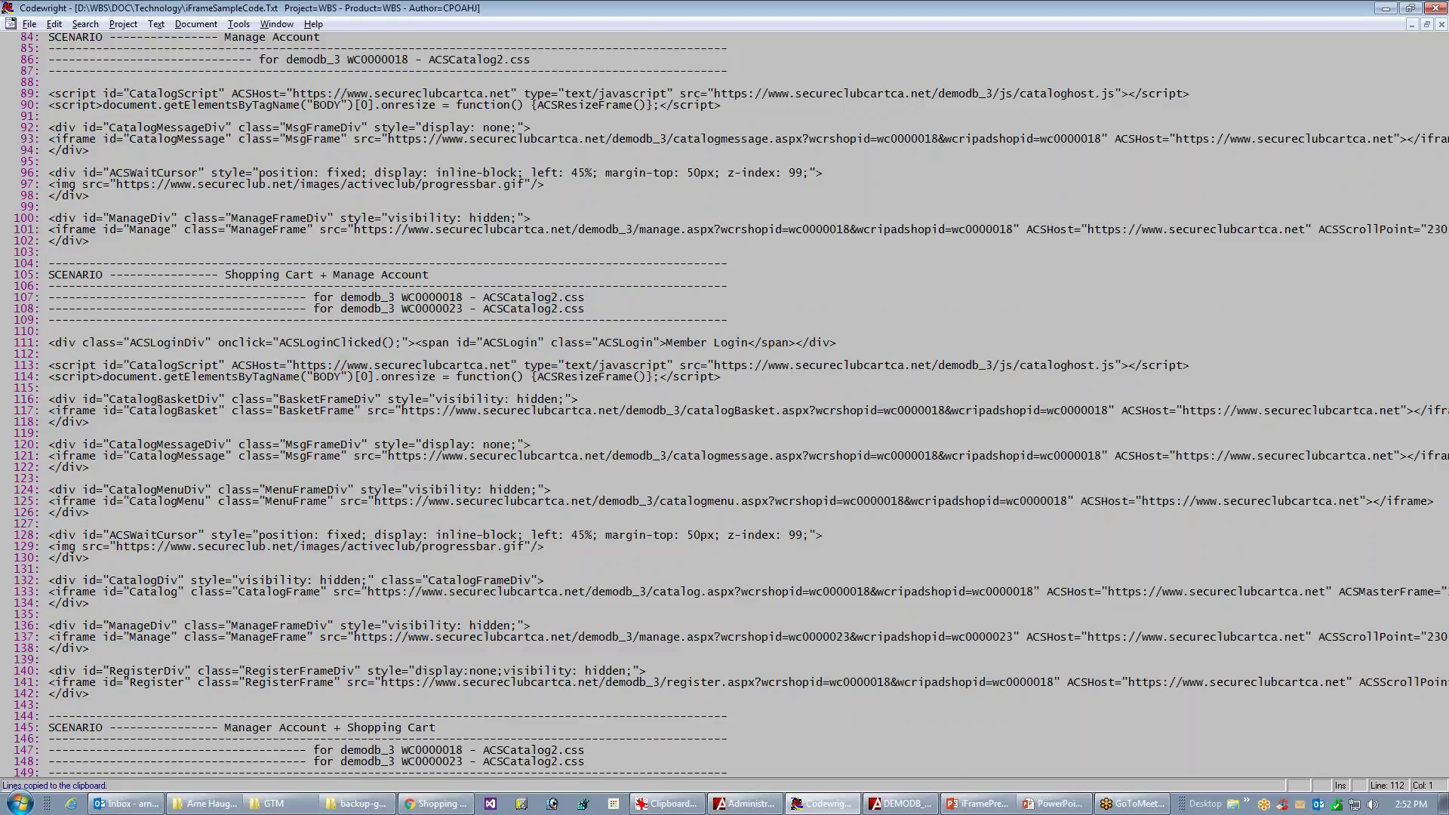
pyautogui.press('Down')
pyautogui.press('Down')
pyautogui.press('Down')
pyautogui.press('Down')
pyautogui.press('Down')
pyautogui.press('Down')
pyautogui.press('Down')
pyautogui.press('Down')
pyautogui.press('Down')
pyautogui.press('Down')
pyautogui.press('Down')
pyautogui.press('Down')
pyautogui.press('Down')
pyautogui.press('Down')
pyautogui.press('Down')
pyautogui.press('Down')
pyautogui.press('Down')
pyautogui.press('Down')
pyautogui.press('Down')
pyautogui.press('Down')
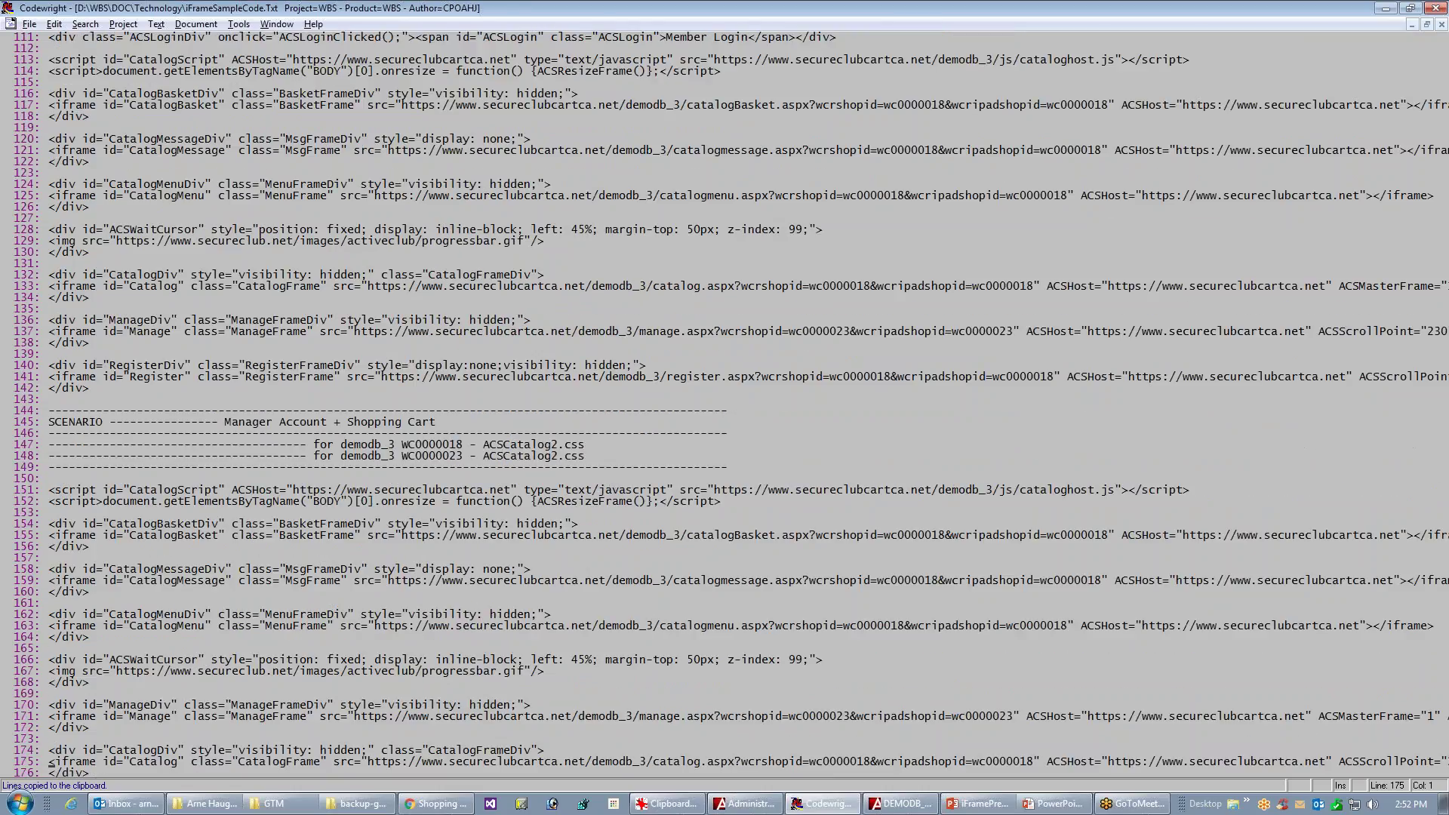
pyautogui.press('Down')
pyautogui.press('Down')
pyautogui.press('Down')
pyautogui.press('Down')
pyautogui.press('Down')
pyautogui.press('Down')
pyautogui.press('Down')
pyautogui.press('Down')
pyautogui.press('Down')
pyautogui.press('Down')
pyautogui.press('Down')
pyautogui.press('Down')
pyautogui.press('Down')
pyautogui.press('Down')
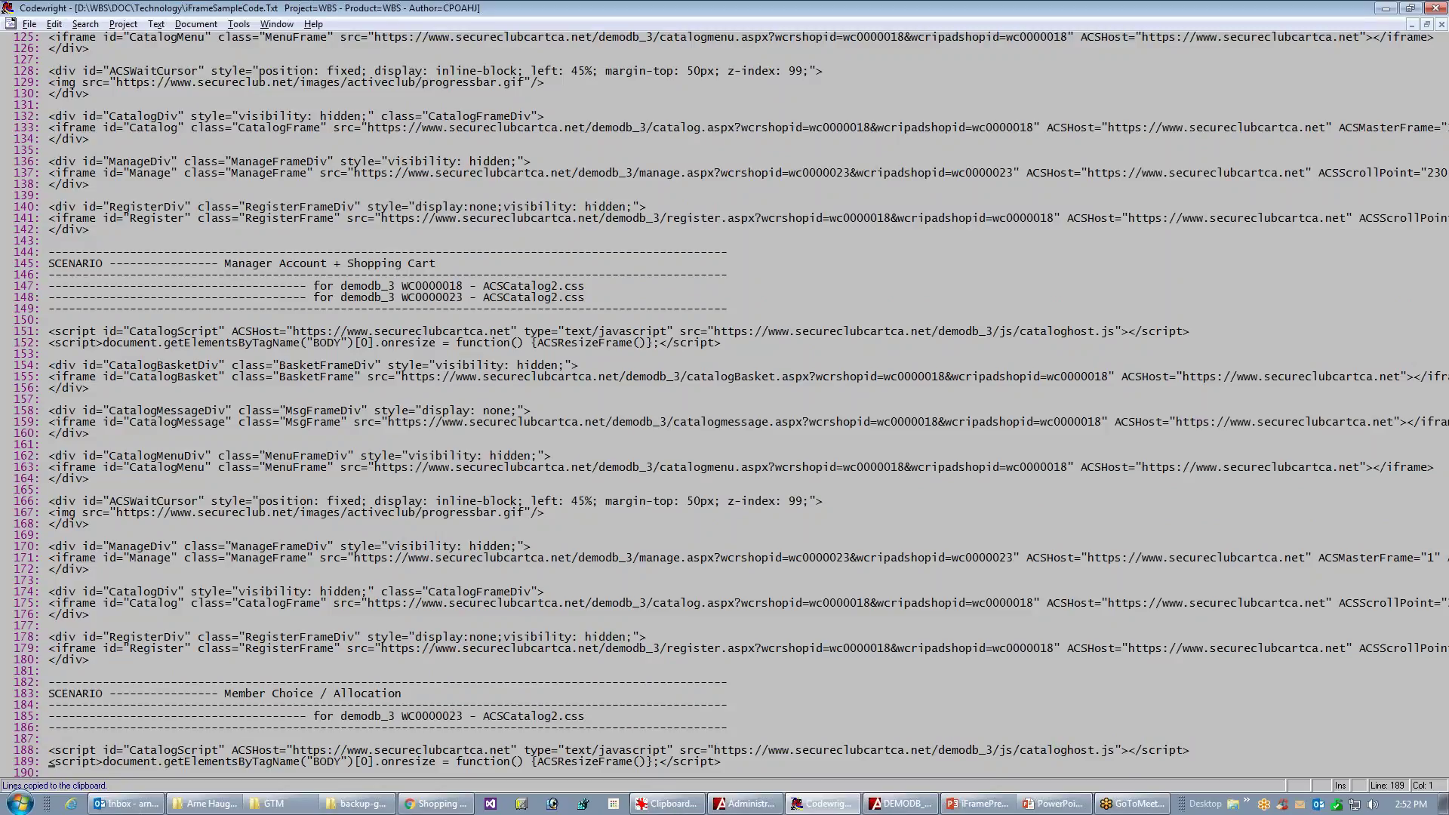
pyautogui.press('pagedown')
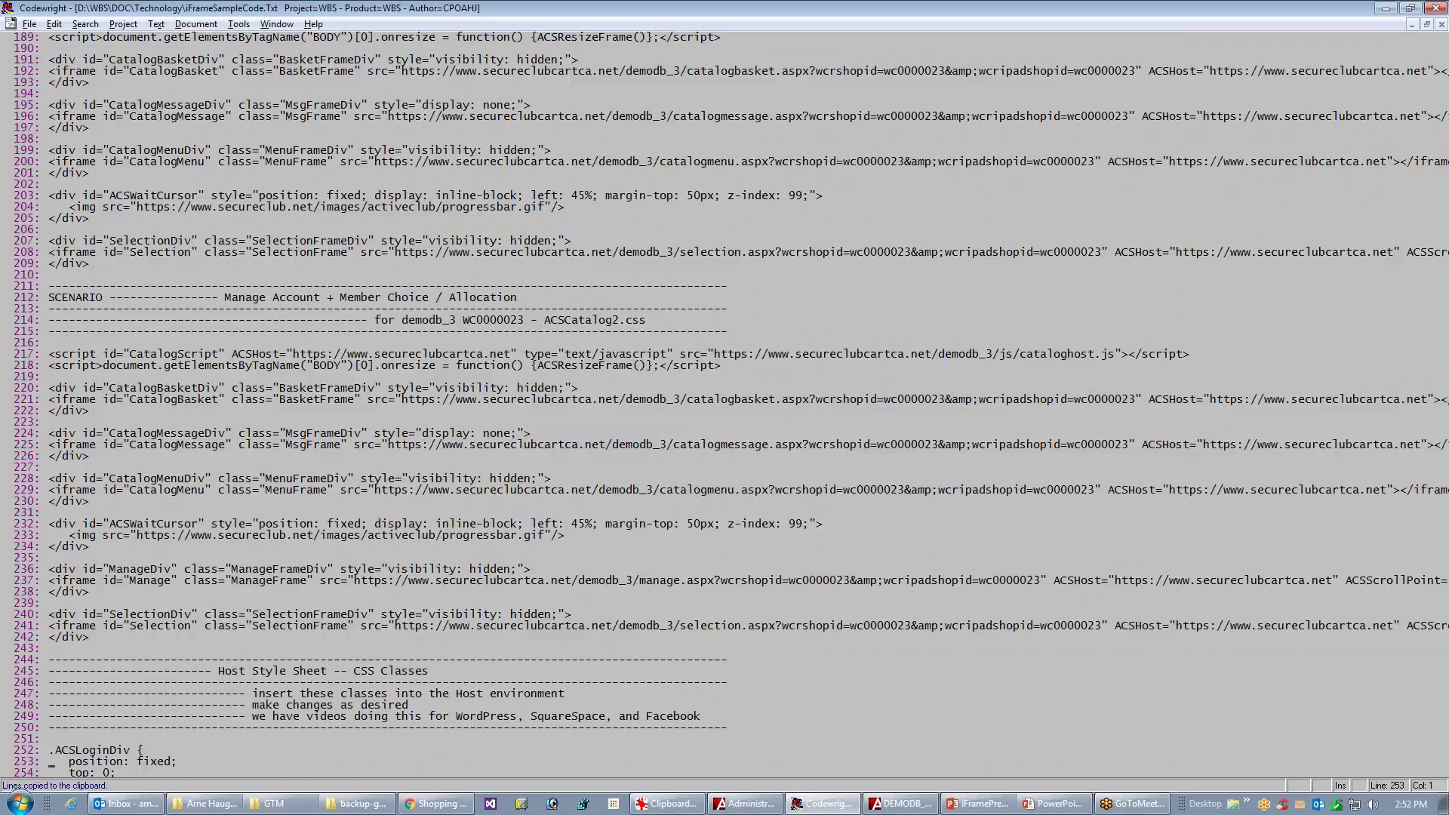
pyautogui.press('Up')
pyautogui.press('Up')
pyautogui.press('Up')
pyautogui.press('Up')
pyautogui.press('Up')
# - Review the Host Style Sheet classes down to the media queries, then return to the file's top and the browser
pyautogui.hotkey('ctrl', 't')
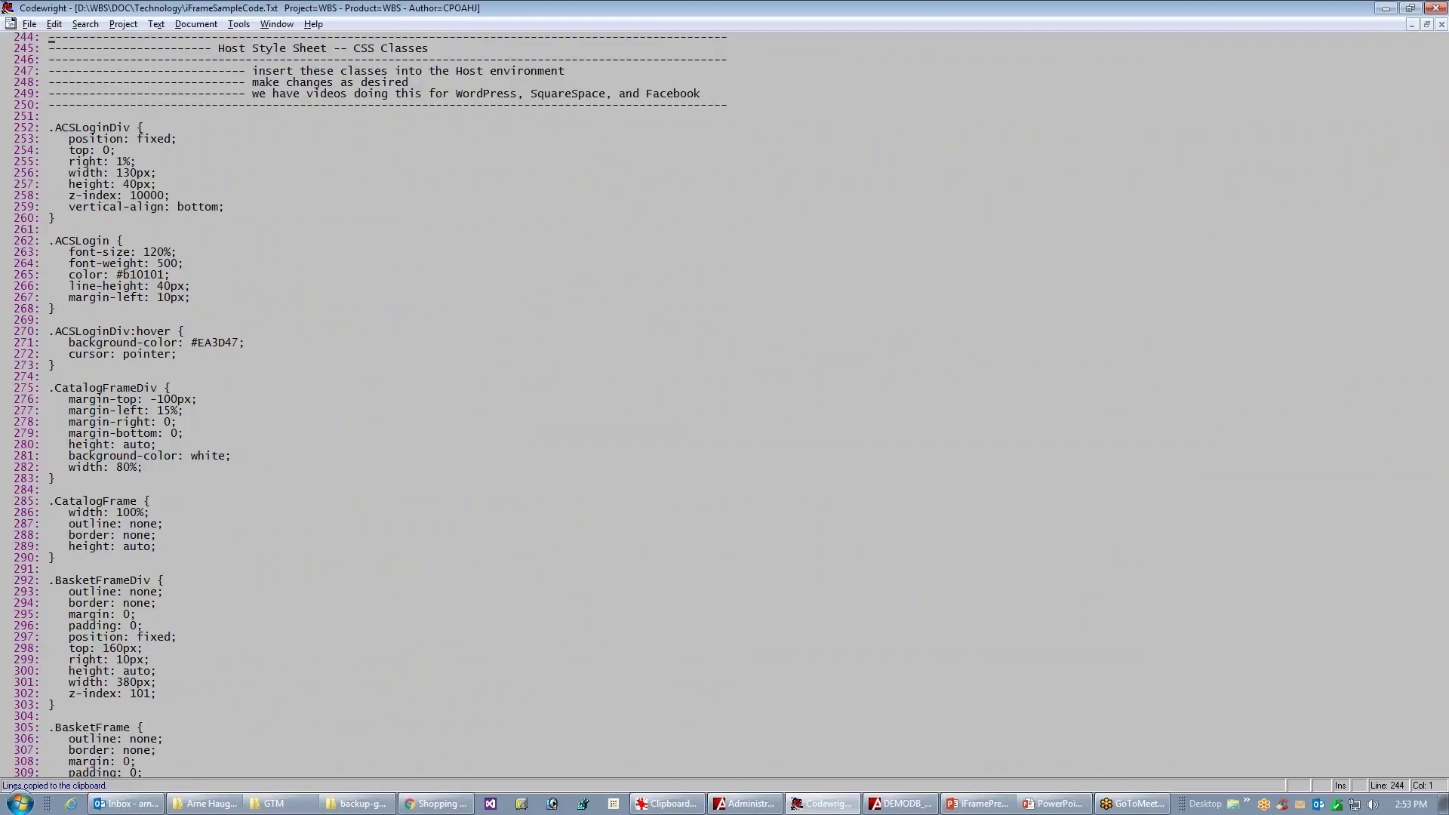
pyautogui.press('Down')
pyautogui.press('Down')
pyautogui.press('Down')
pyautogui.press('Down')
pyautogui.press('Down')
pyautogui.press('Down')
pyautogui.press('Down')
pyautogui.press('Down')
pyautogui.press('Down')
pyautogui.press('Down')
pyautogui.press('Down')
pyautogui.press('Down')
pyautogui.press('Down')
pyautogui.press('Down')
pyautogui.press('Down')
pyautogui.press('Down')
pyautogui.press('Down')
pyautogui.press('Down')
pyautogui.press('Down')
pyautogui.press('Down')
pyautogui.press('Down')
pyautogui.press('Down')
pyautogui.press('Down')
pyautogui.press('Down')
pyautogui.press('Down')
pyautogui.press('Down')
pyautogui.press('Down')
pyautogui.press('Down')
pyautogui.press('Down')
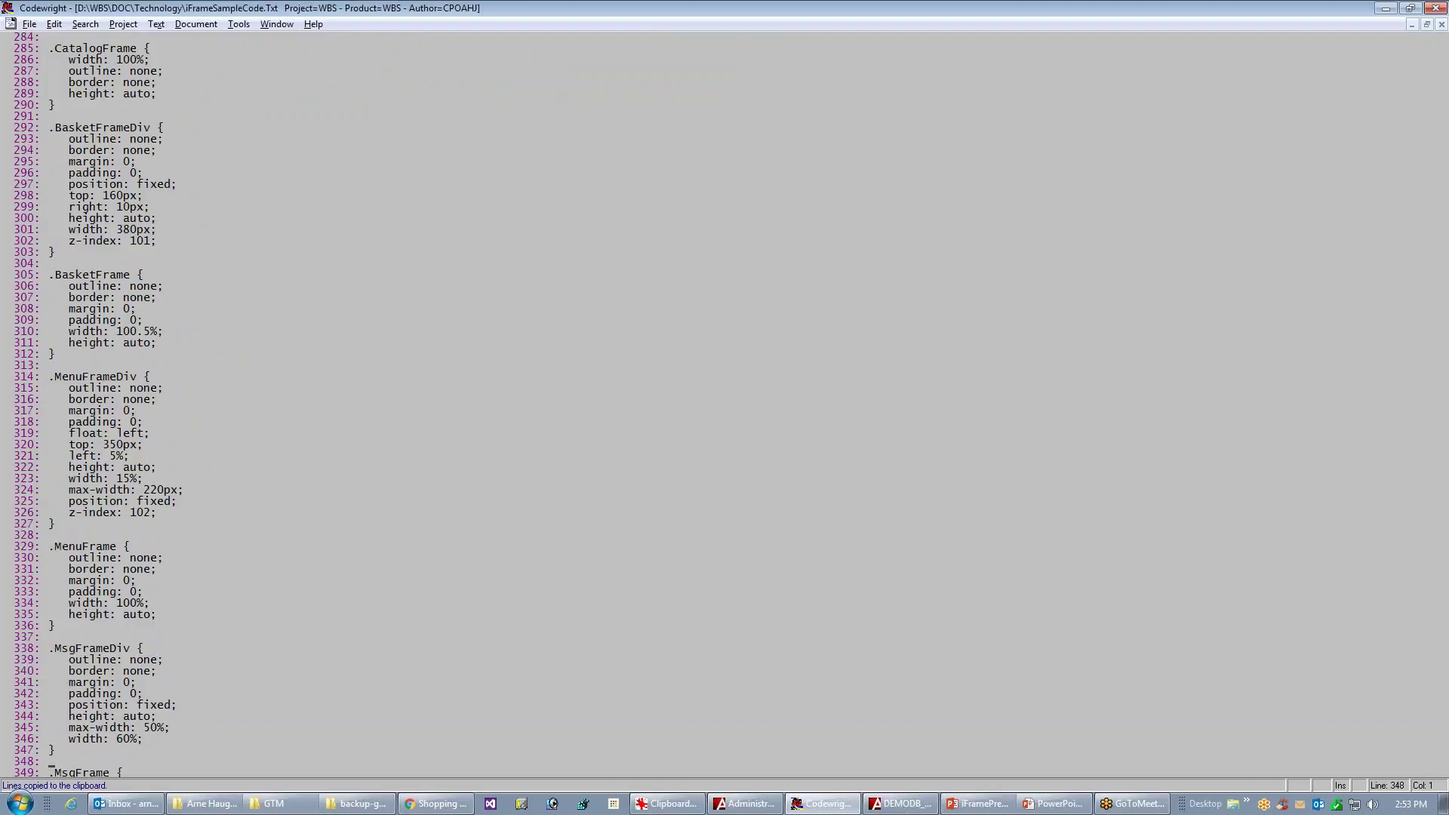
pyautogui.press('Down')
pyautogui.press('Down')
pyautogui.press('Down')
pyautogui.press('Down')
pyautogui.press('Down')
pyautogui.press('Down')
pyautogui.press('Down')
pyautogui.press('Down')
pyautogui.press('Down')
pyautogui.press('Down')
pyautogui.press('Down')
pyautogui.press('Down')
pyautogui.press('Down')
pyautogui.press('Down')
pyautogui.press('Down')
pyautogui.press('Down')
pyautogui.press('Down')
pyautogui.press('Down')
pyautogui.press('Down')
pyautogui.press('Down')
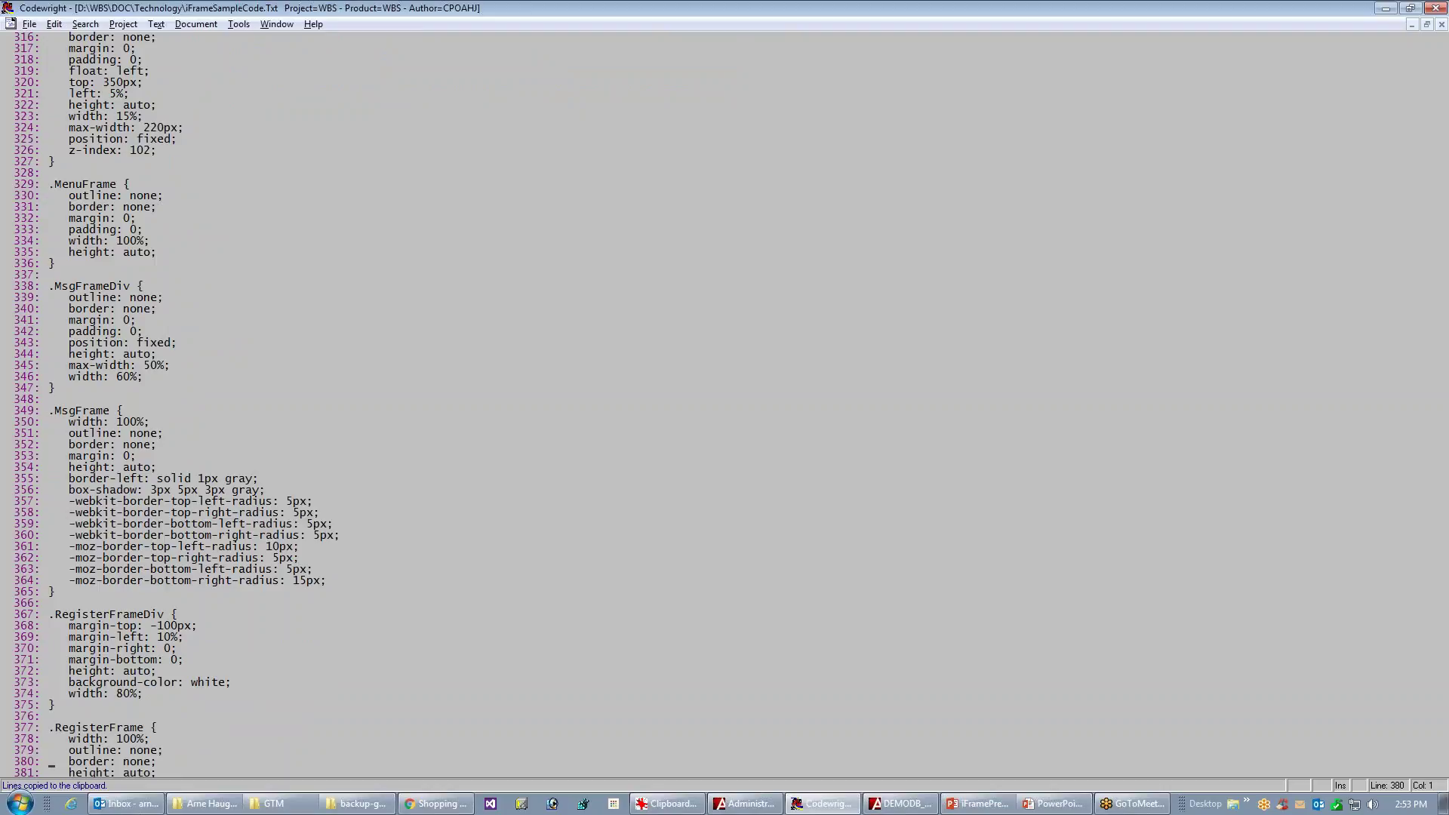
pyautogui.press('Down')
pyautogui.press('Down')
pyautogui.press('Down')
pyautogui.press('Down')
pyautogui.press('Down')
pyautogui.press('Down')
pyautogui.press('Down')
pyautogui.press('Down')
pyautogui.press('Down')
pyautogui.press('Down')
pyautogui.press('Down')
pyautogui.press('Down')
pyautogui.press('Down')
pyautogui.press('Down')
pyautogui.press('Down')
pyautogui.press('Down')
pyautogui.press('Down')
pyautogui.press('Down')
pyautogui.press('Down')
pyautogui.press('Down')
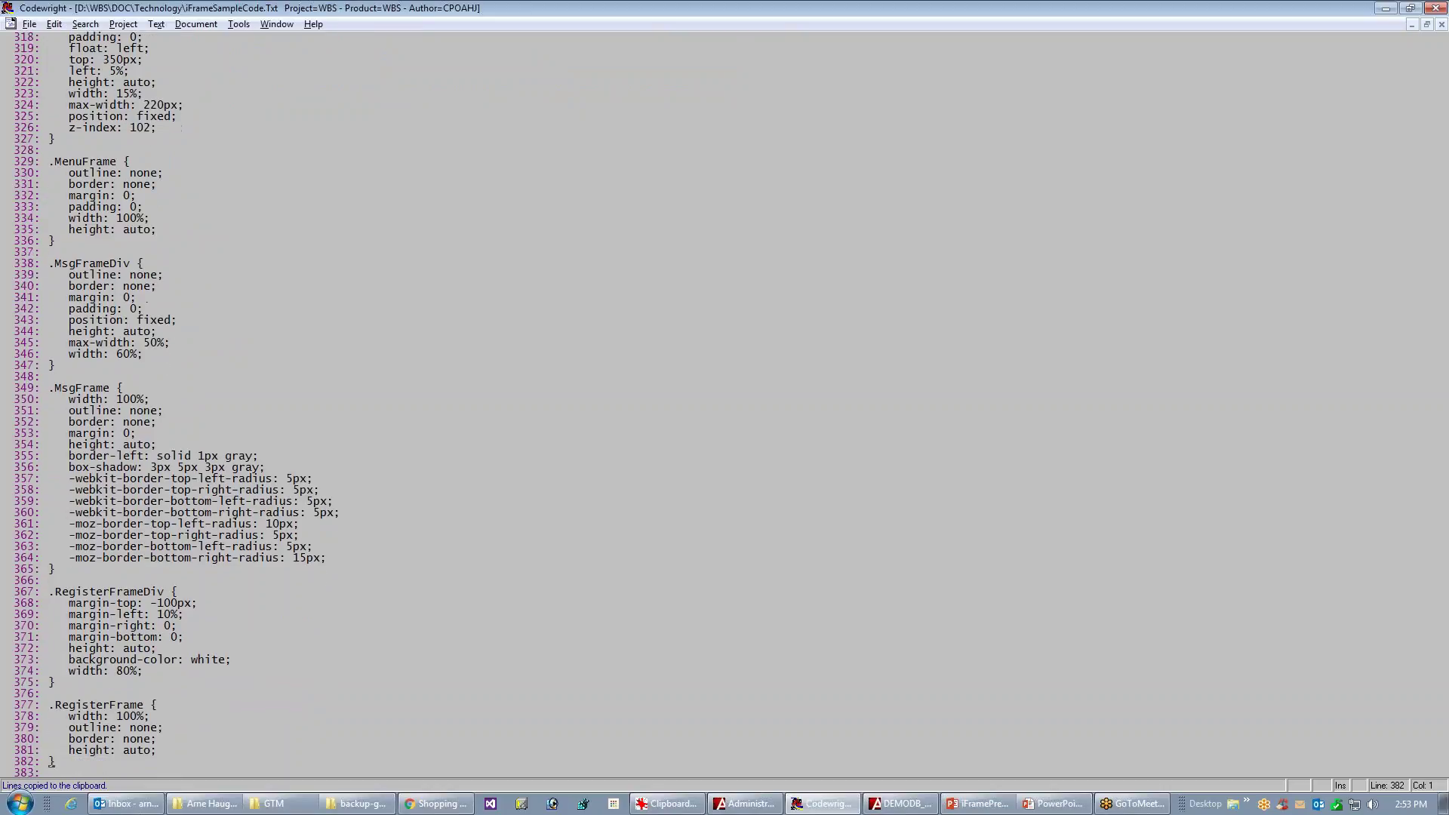
pyautogui.press('Down')
pyautogui.press('Down')
pyautogui.press('Down')
pyautogui.press('Down')
pyautogui.press('Down')
pyautogui.press('Down')
pyautogui.press('Down')
pyautogui.press('Down')
pyautogui.press('Down')
pyautogui.press('Down')
pyautogui.press('Down')
pyautogui.press('Down')
pyautogui.press('Down')
pyautogui.press('Down')
pyautogui.press('Down')
pyautogui.press('Down')
pyautogui.press('Down')
pyautogui.press('Down')
pyautogui.press('Down')
pyautogui.press('Down')
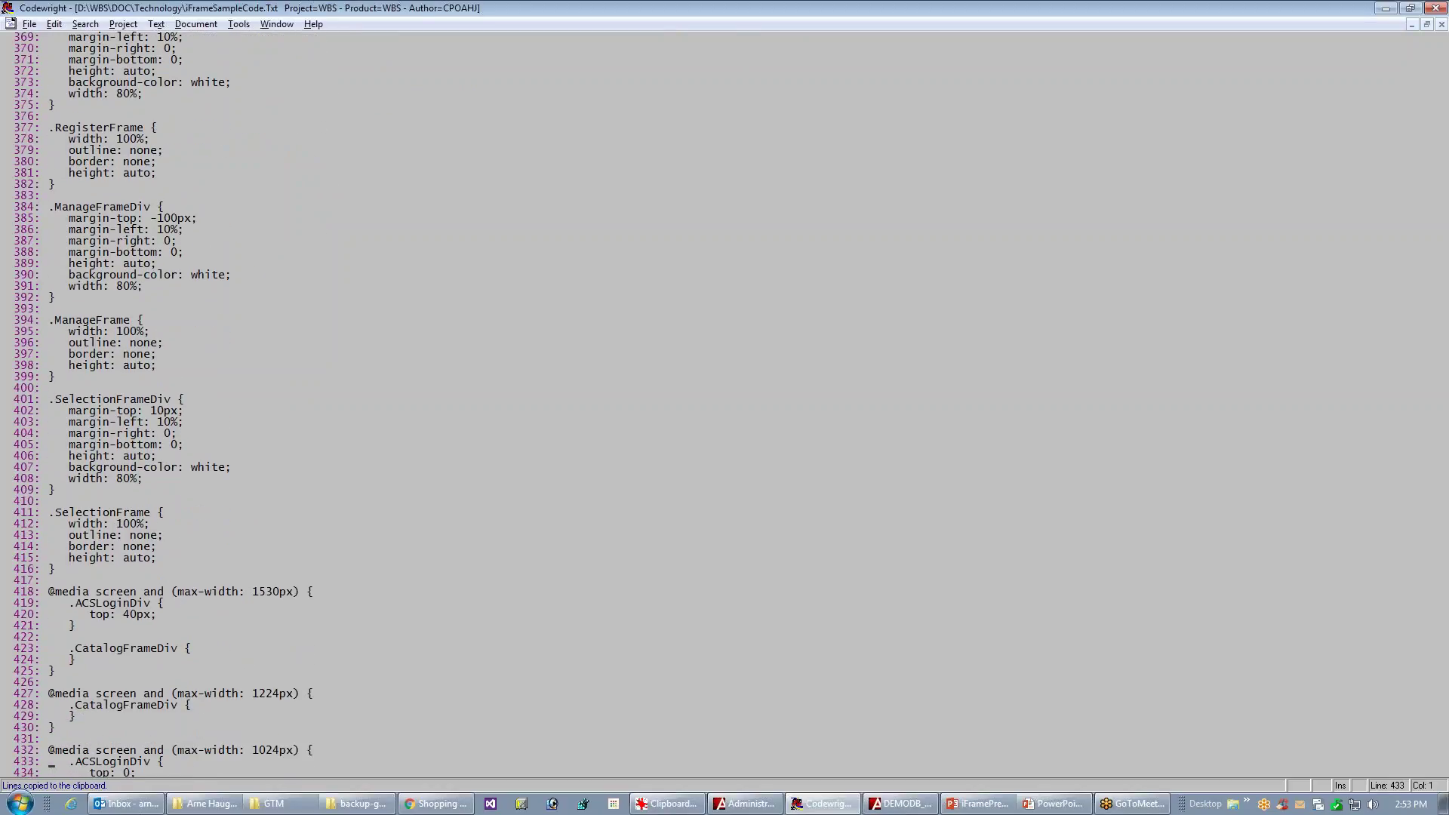
pyautogui.hotkey('ctrl', 'Home')
pyautogui.hotkey('alt', 'Tab')
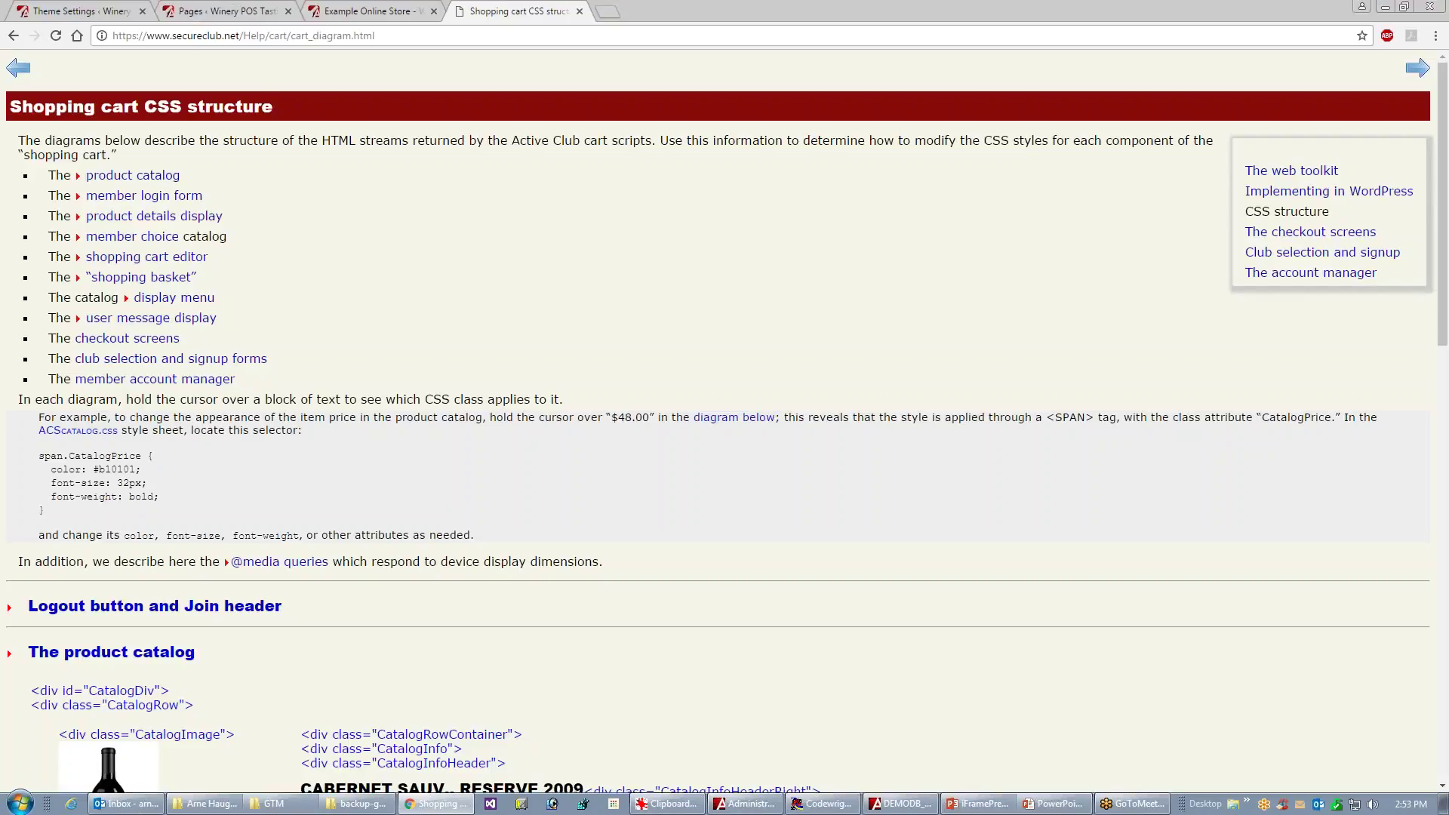
# - Reload the WordPress theme settings and check the Styling tab's Custom CSS Styles
pyautogui.click(62, 13)
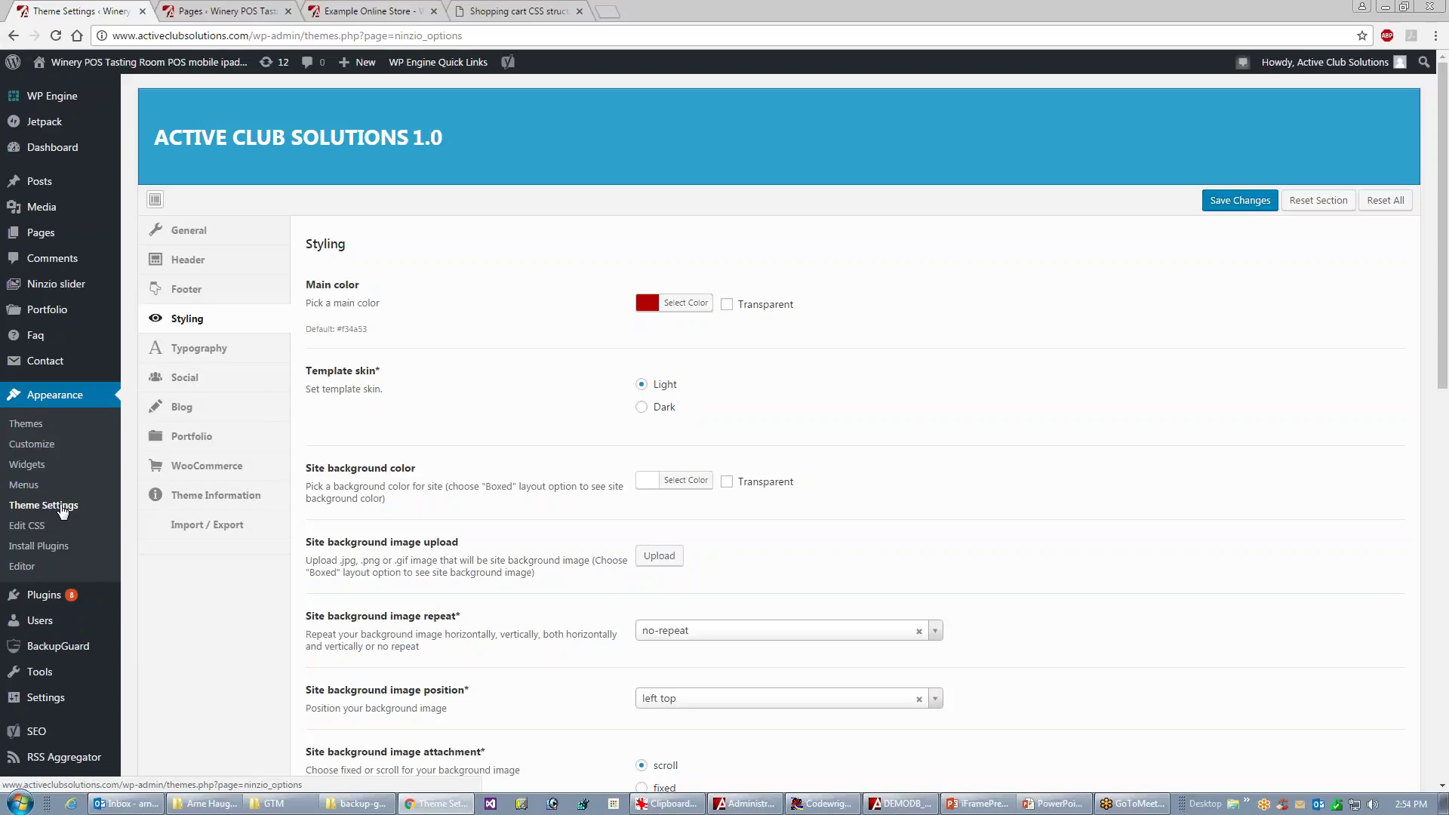
pyautogui.click(62, 507)
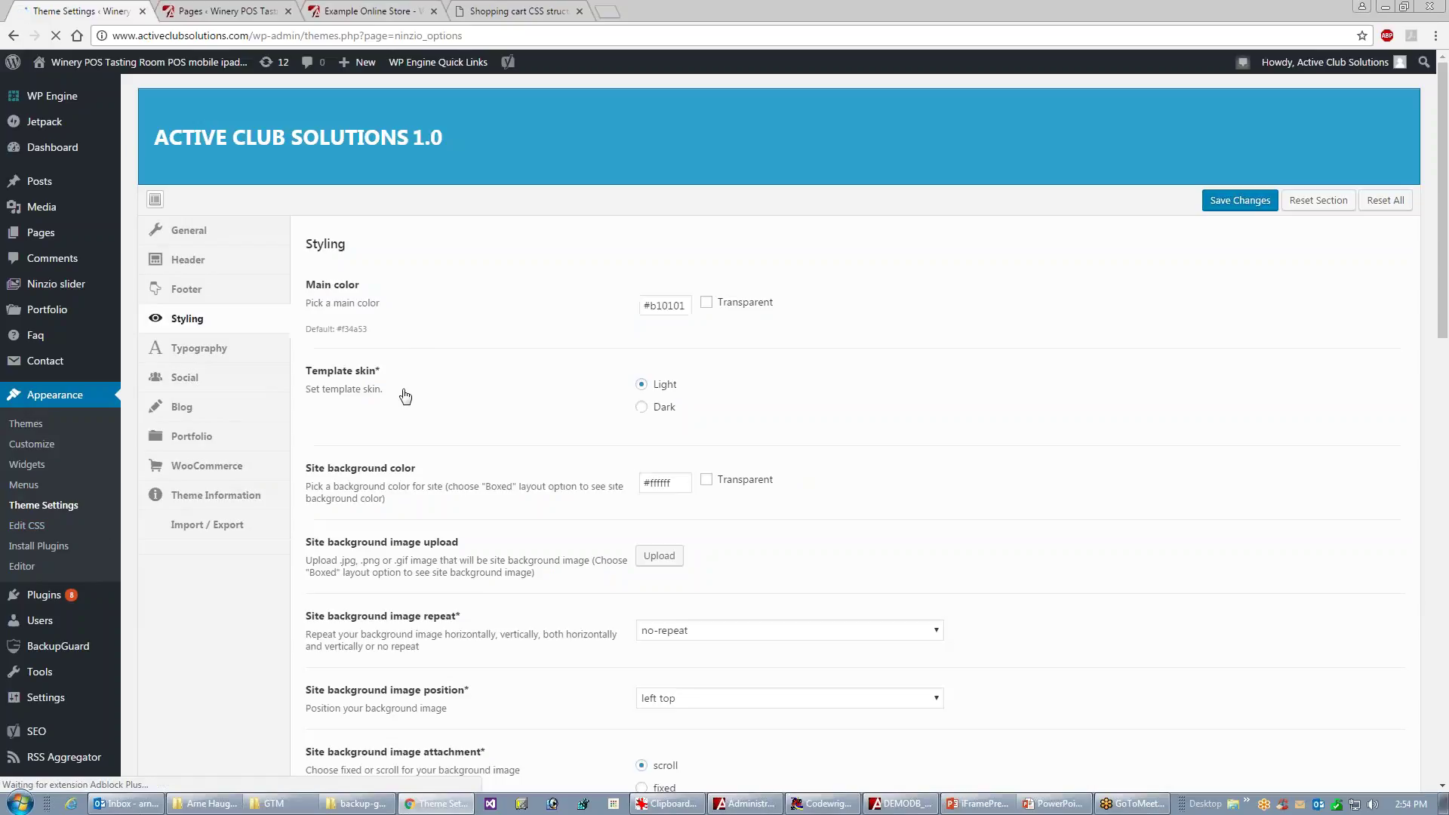
pyautogui.click(182, 323)
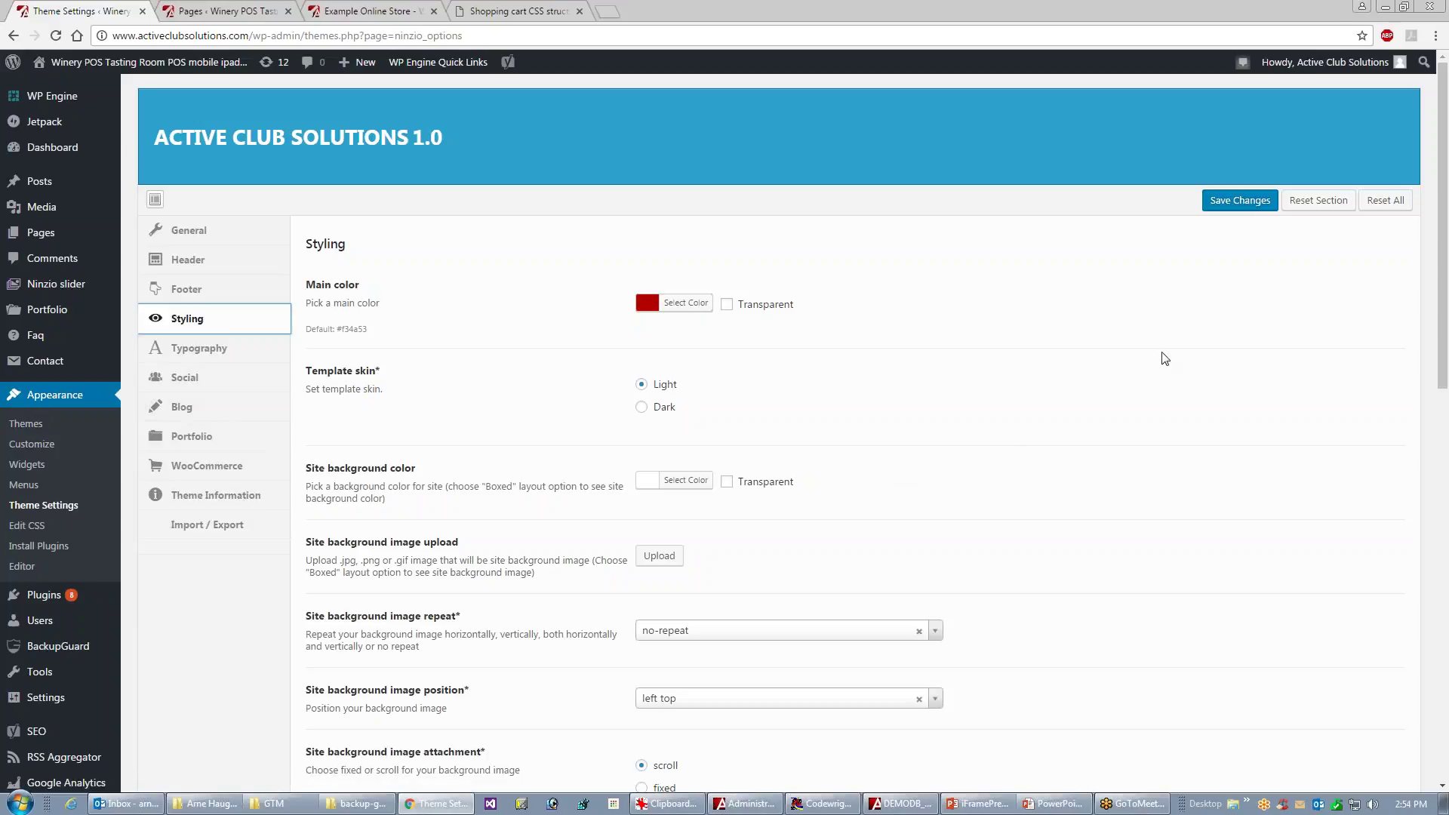
pyautogui.moveTo(1445, 286); pyautogui.dragTo(1417, 529)
pyautogui.scroll(-5, 1417, 530)
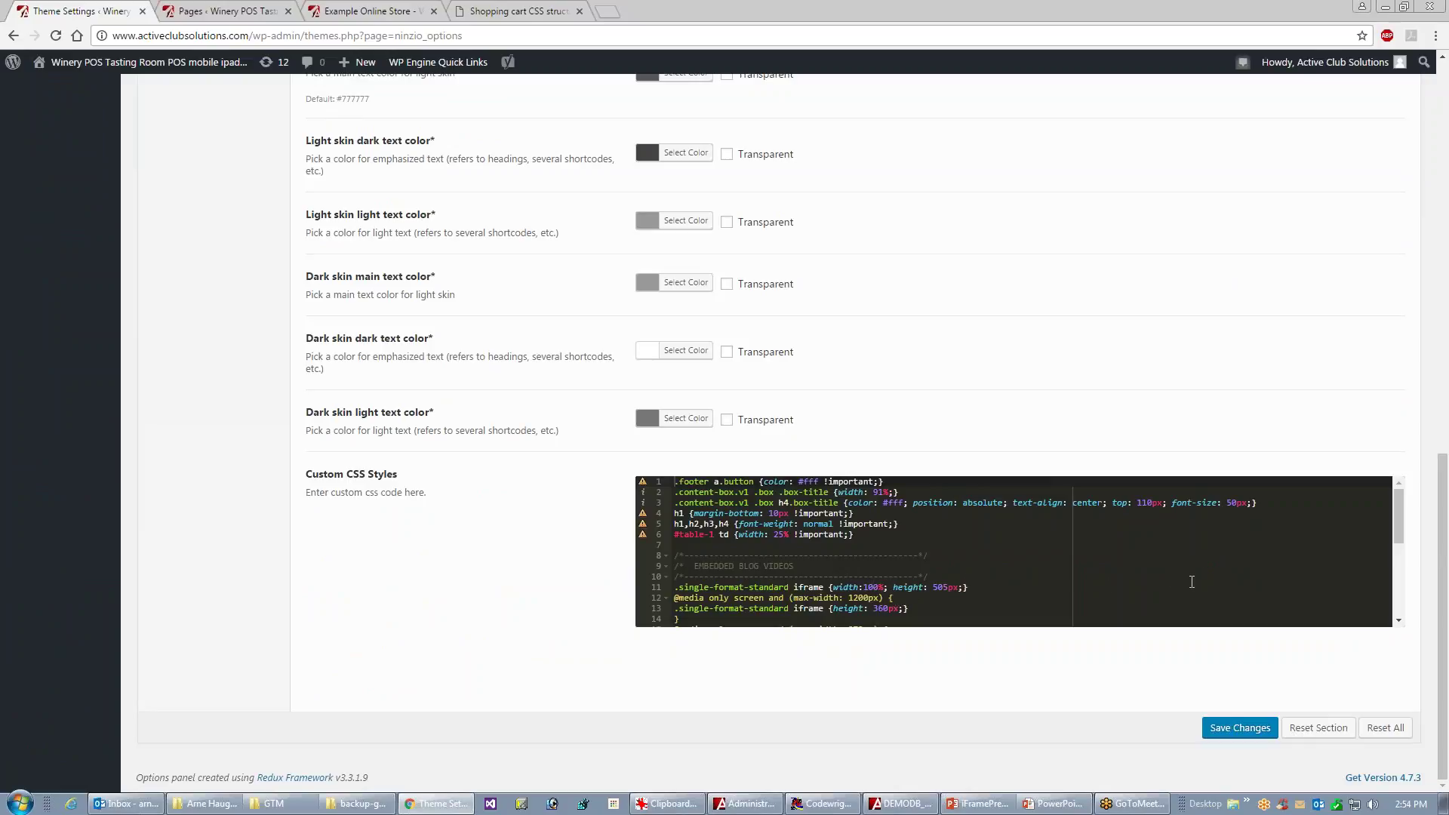
pyautogui.moveTo(1445, 503); pyautogui.dragTo(1438, 98)
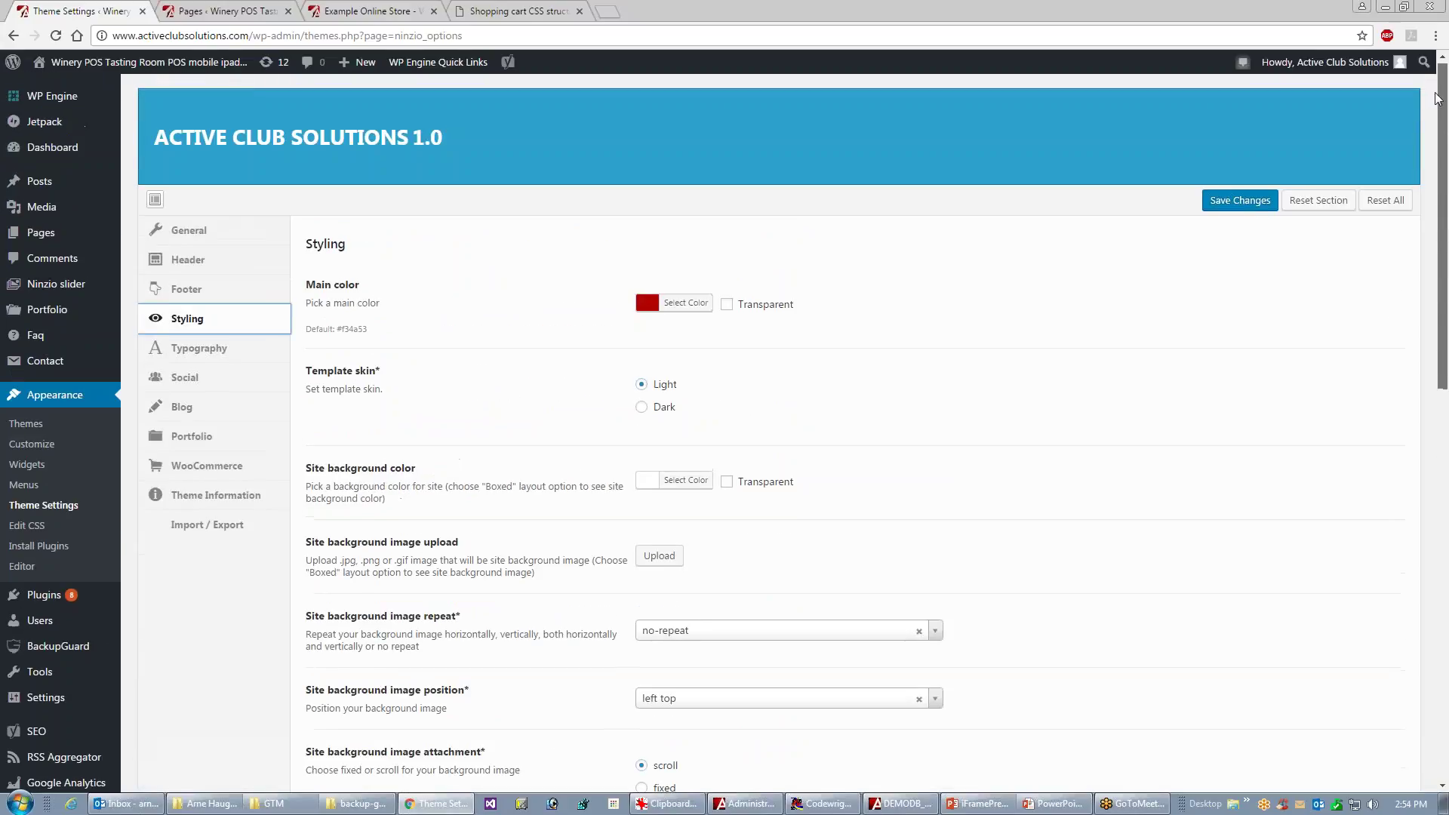
# - Open Appearance > Edit CSS to see the existing ACS frame classes, then return to the sample file
pyautogui.click(31, 527)
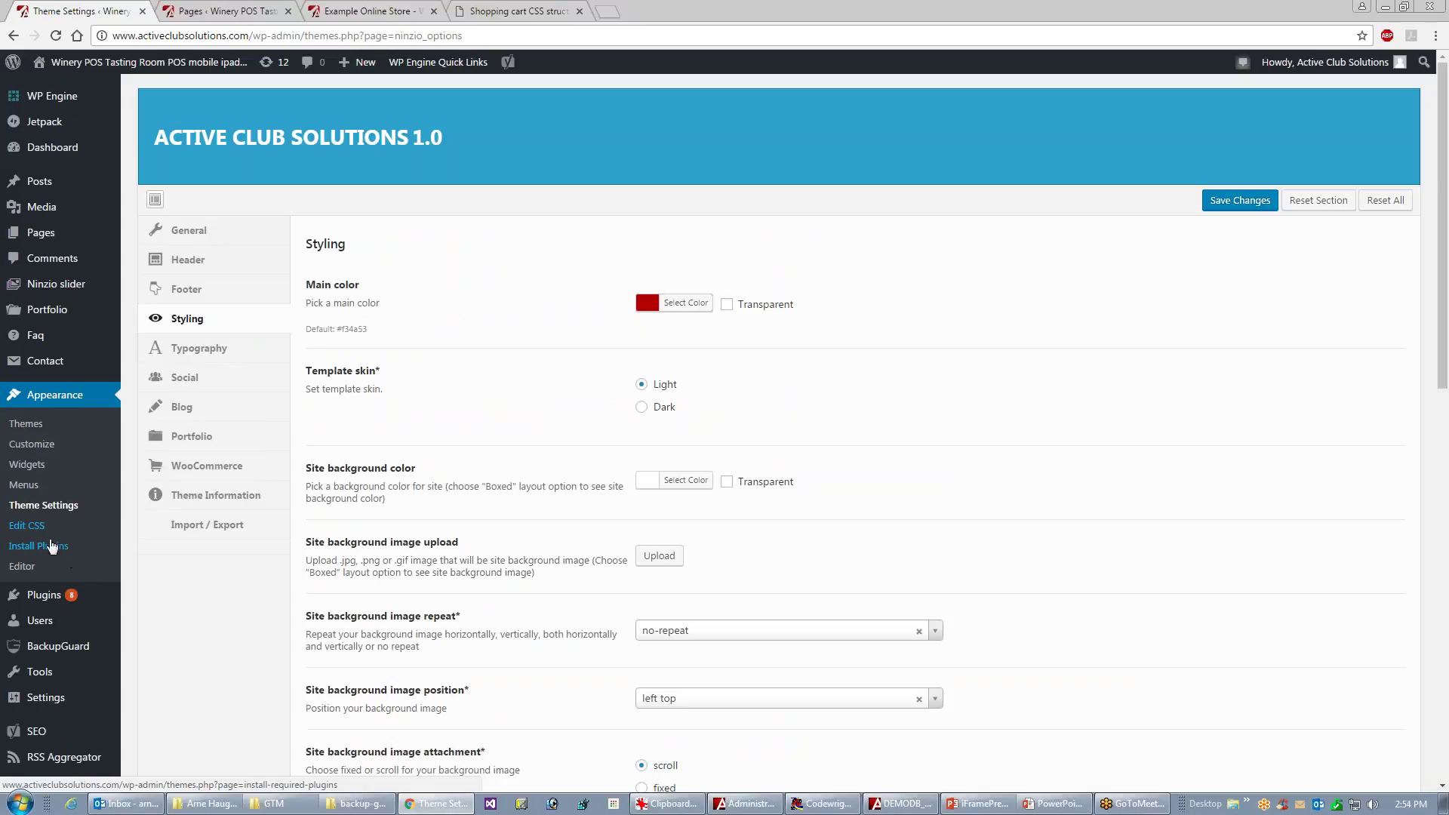
pyautogui.click(30, 527)
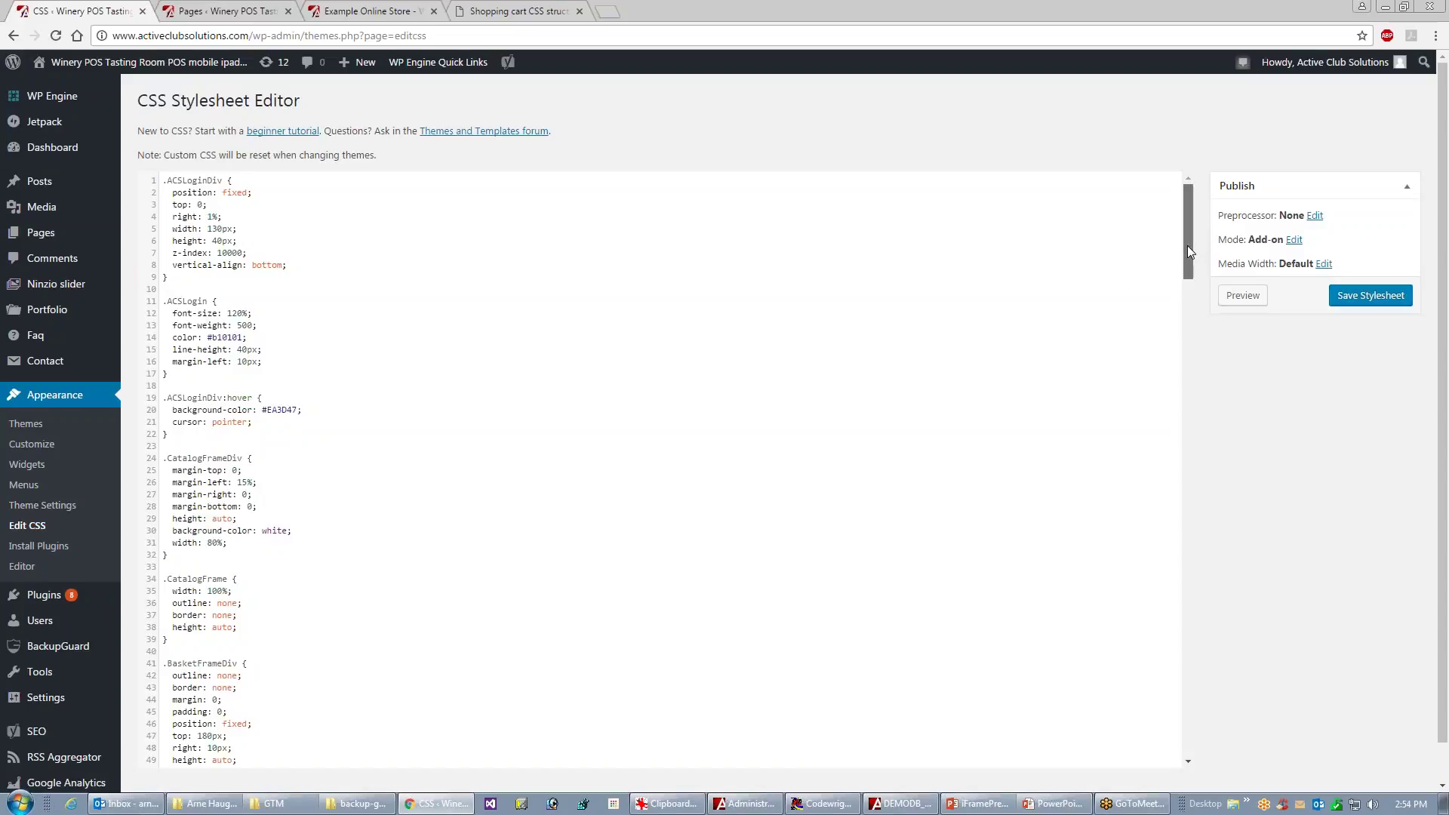
pyautogui.moveTo(1189, 252); pyautogui.dragTo(1158, 491)
pyautogui.click(821, 803)
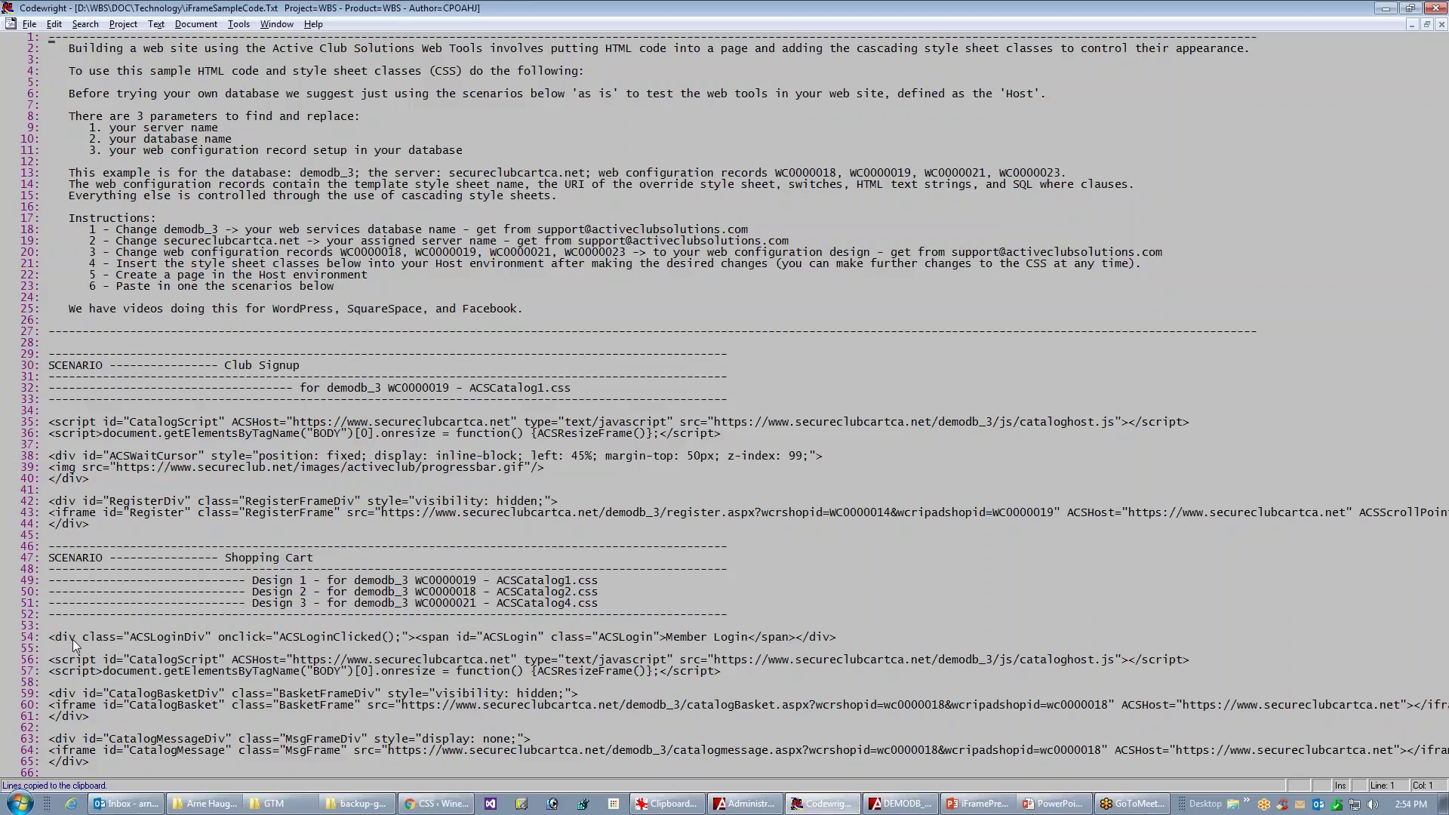
# - Select and copy the host style sheet classes and media queries, lines 252–509, then return to WordPress
pyautogui.press('pagedown')
pyautogui.press('pagedown')
pyautogui.press('pagedown')
pyautogui.press('pagedown')
pyautogui.press('Up')
pyautogui.press('Up')
pyautogui.press('Up')
pyautogui.press('Up')
pyautogui.press('Up')
pyautogui.press('Up')
pyautogui.press('Up')
pyautogui.press('Up')
pyautogui.press('Up')
pyautogui.press('Up')
pyautogui.press('Up')
pyautogui.press('Up')
pyautogui.press('Up')
pyautogui.press('Up')
pyautogui.press('Up')
pyautogui.press('Up')
pyautogui.press('Up')
pyautogui.press('Up')
pyautogui.press('Up')
pyautogui.press('Up')
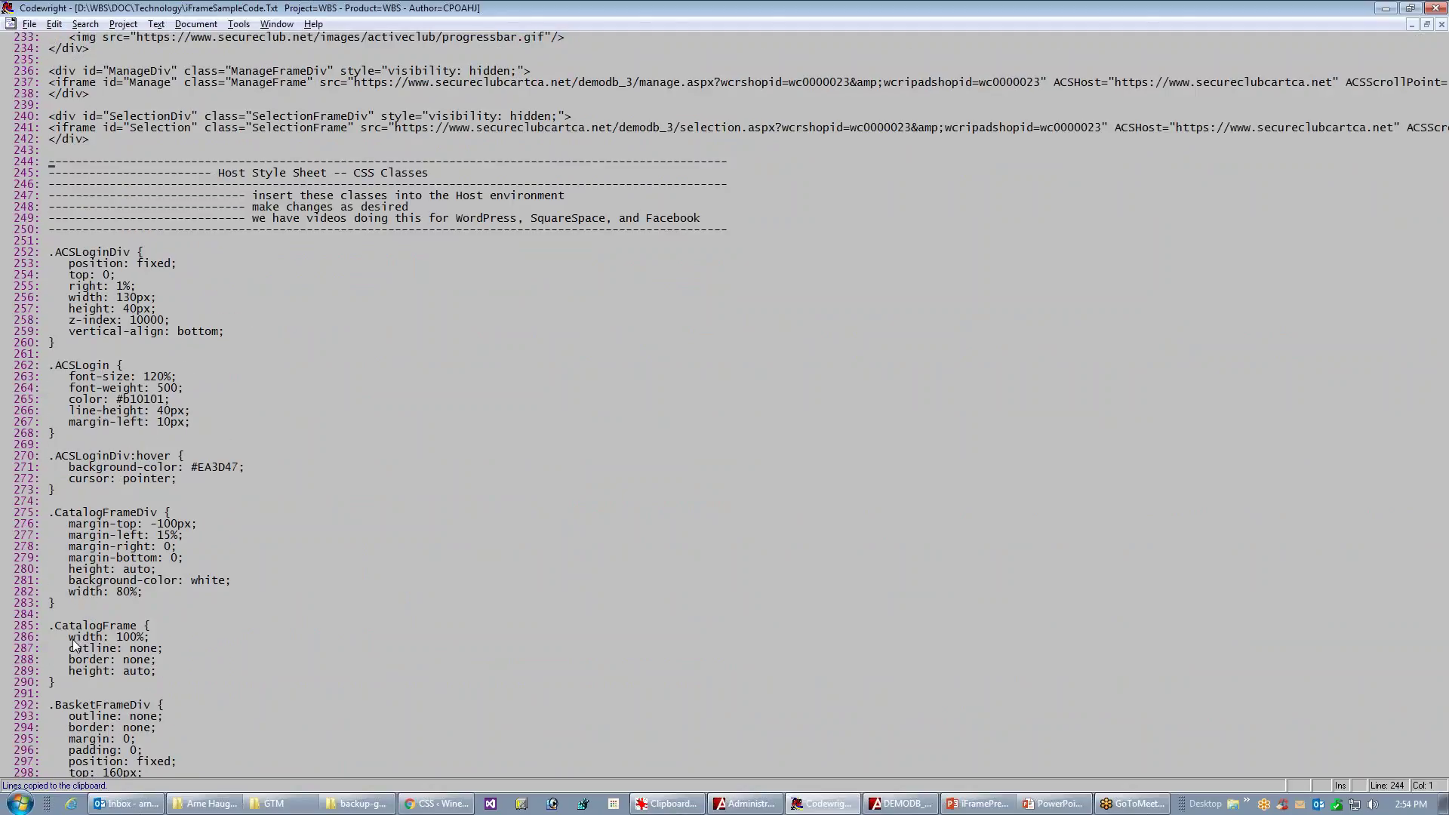
pyautogui.scroll(-4, 74, 643)
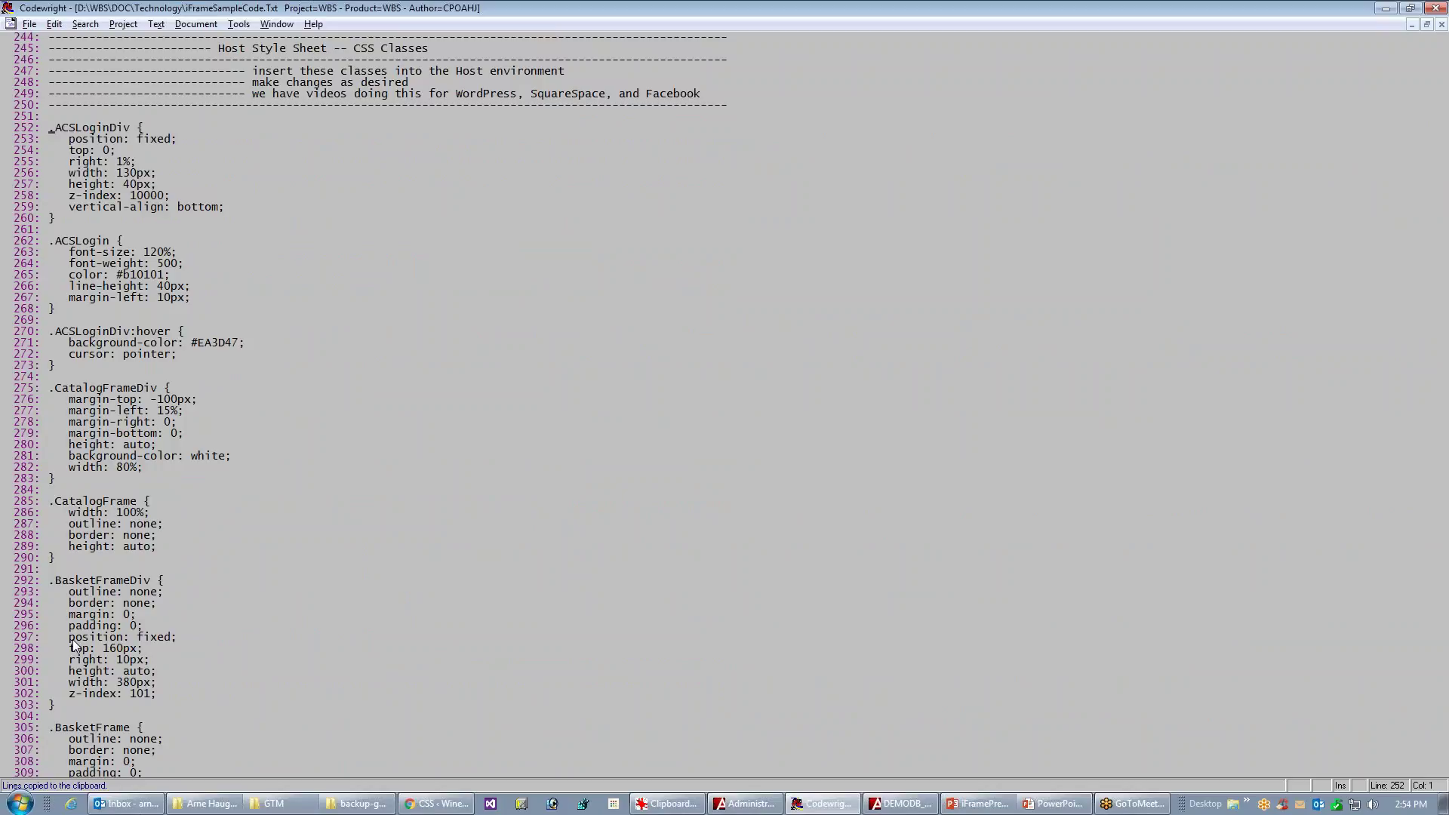
pyautogui.hotkey('shift', 'pagedown')
pyautogui.hotkey('shift', 'pagedown')
pyautogui.hotkey('shift', 'pagedown')
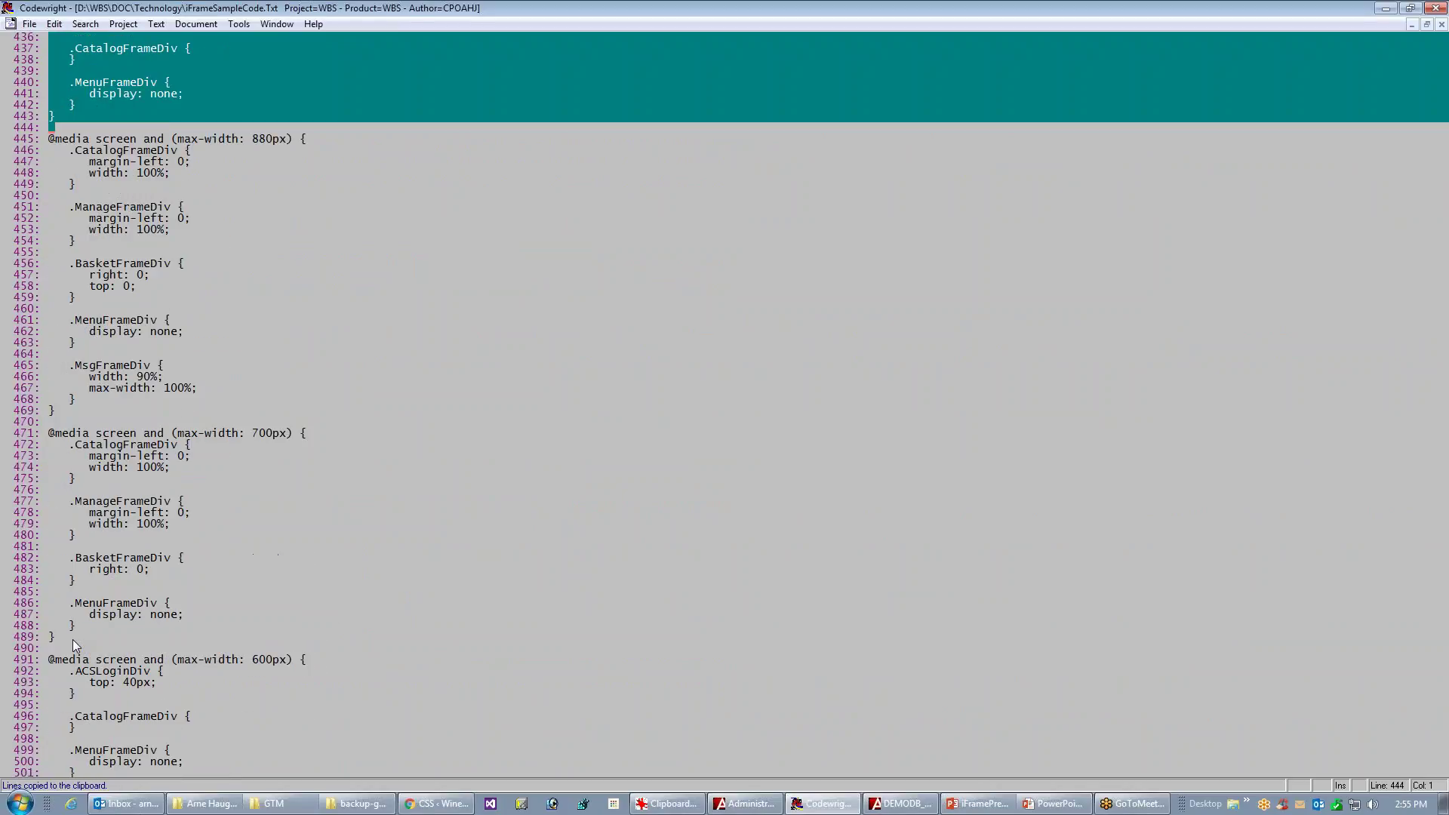
pyautogui.hotkey('shift', 'pagedown')
pyautogui.hotkey('shift', 'Down')
pyautogui.hotkey('shift', 'Down')
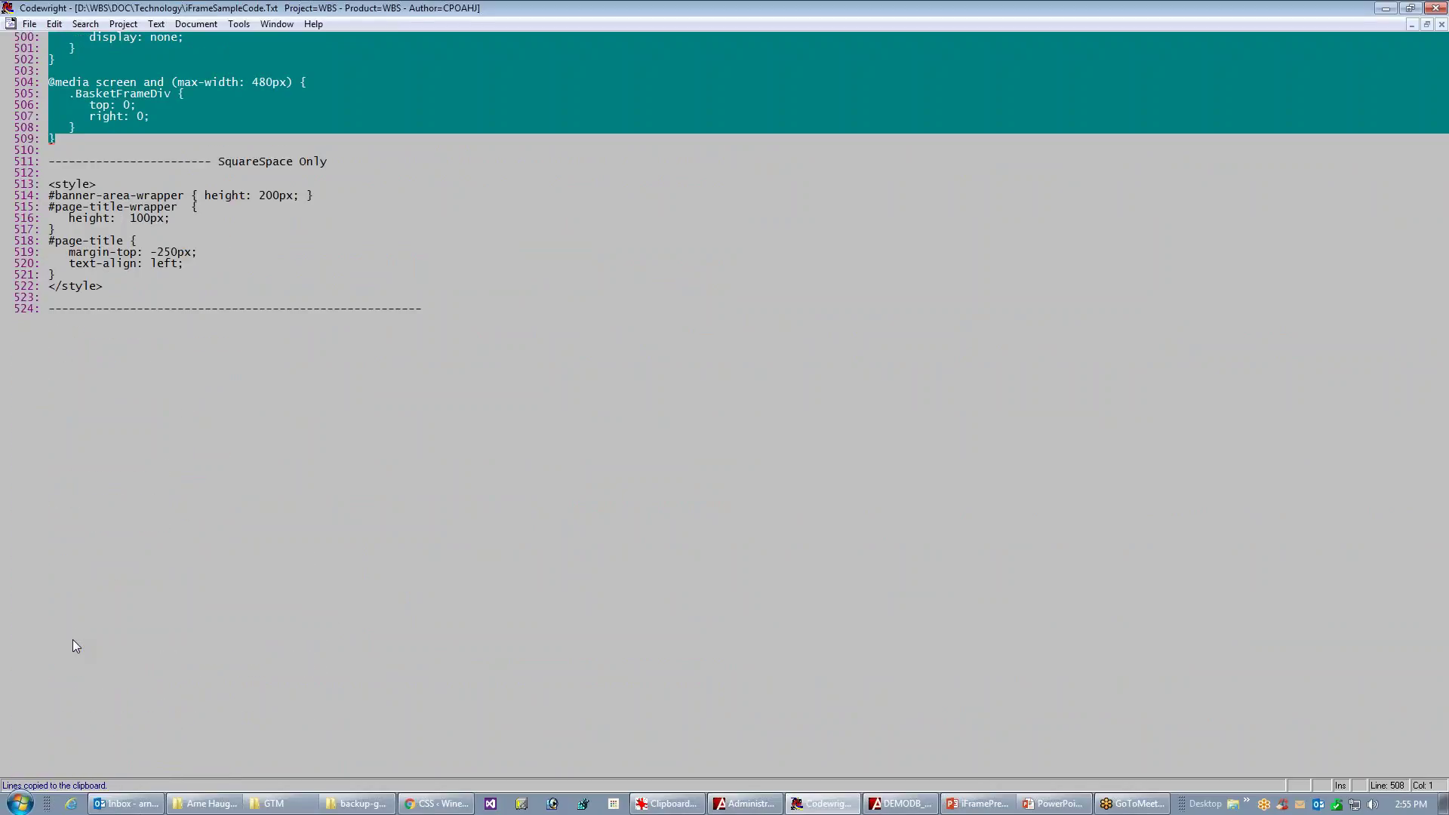
pyautogui.hotkey('alt', 'Tab')
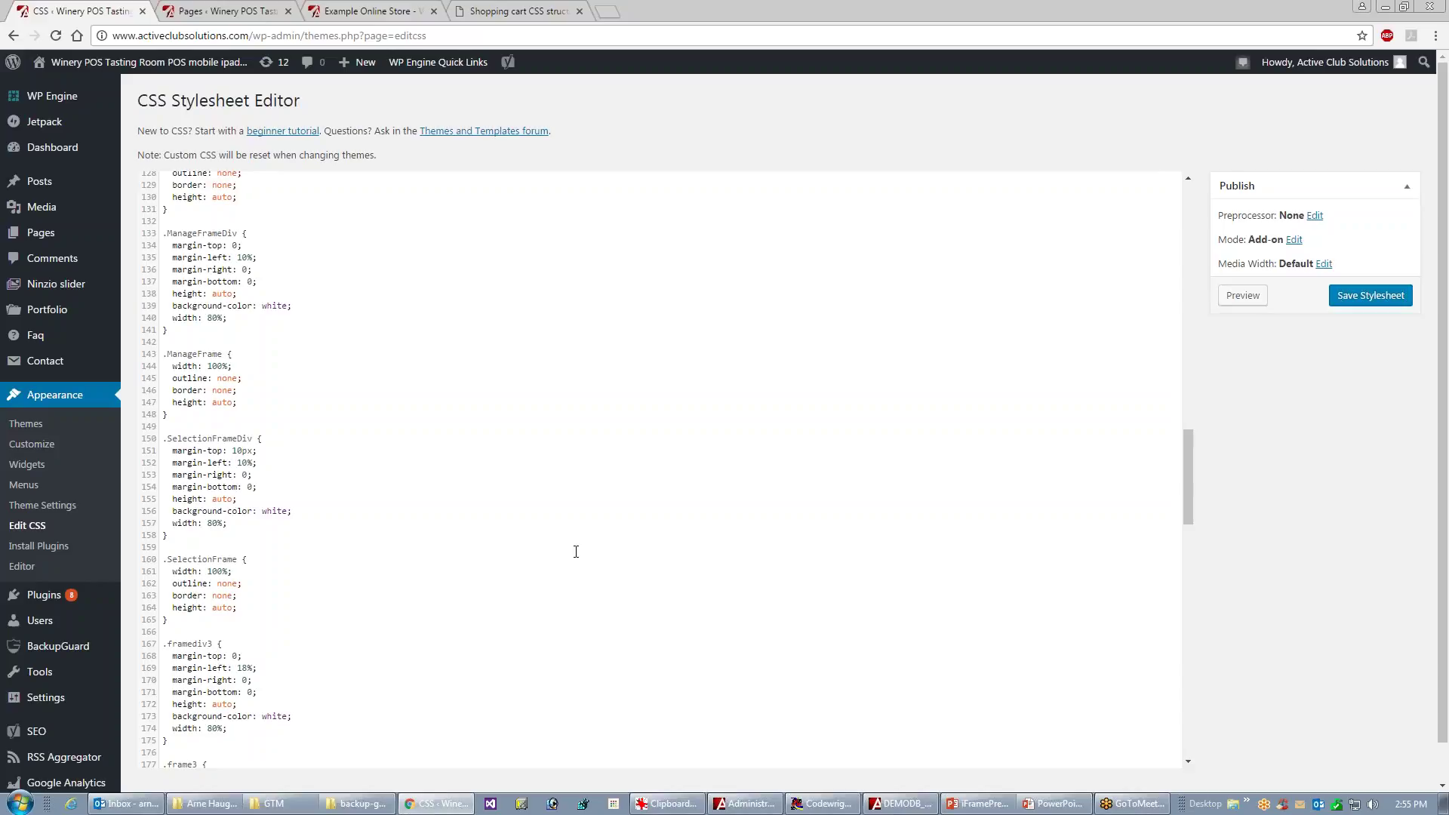
# - Add a new WordPress page titled 'Test the iFrame'
pyautogui.moveTo(1190, 466); pyautogui.dragTo(1188, 363)
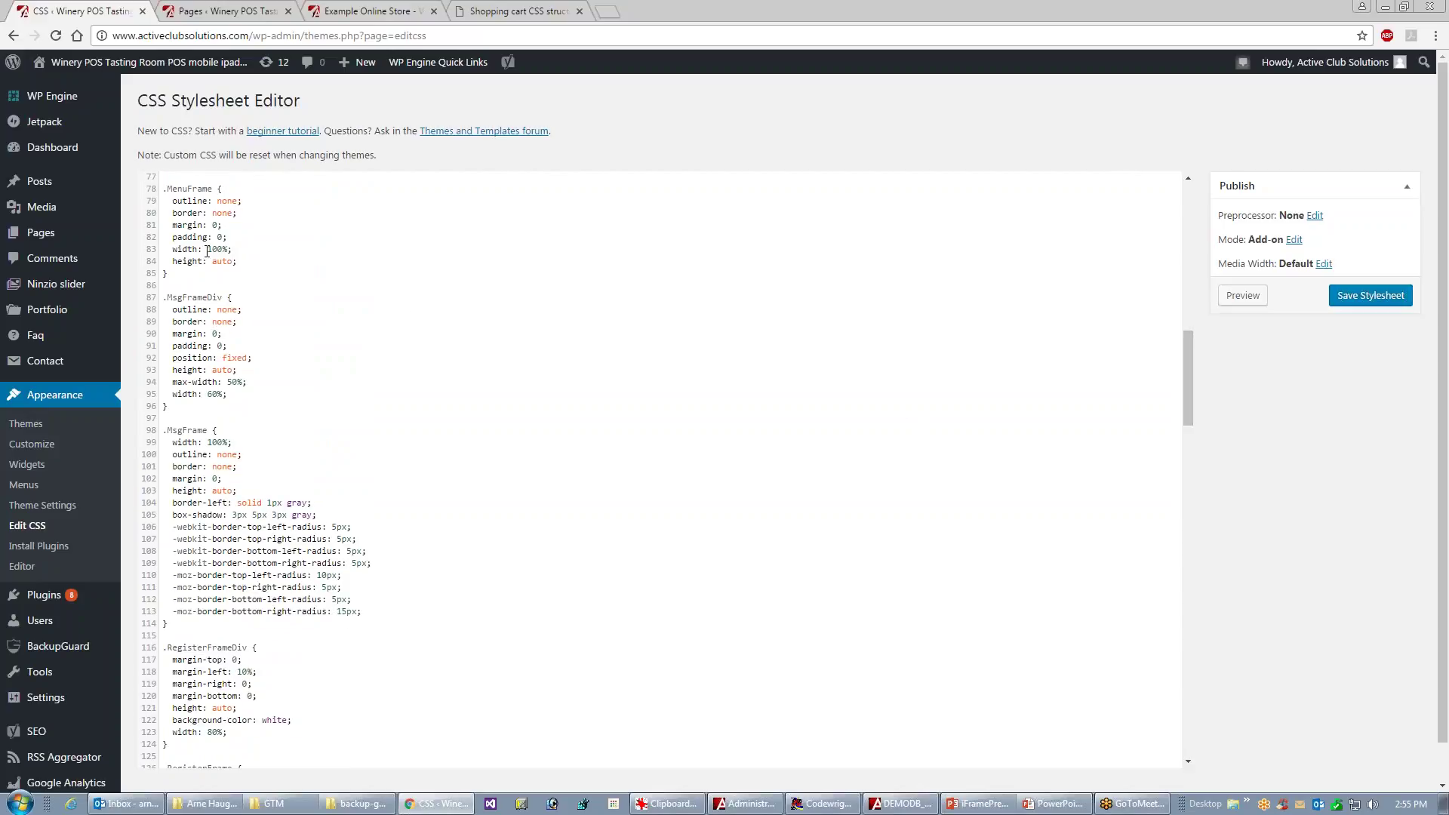
pyautogui.moveTo(42, 236)
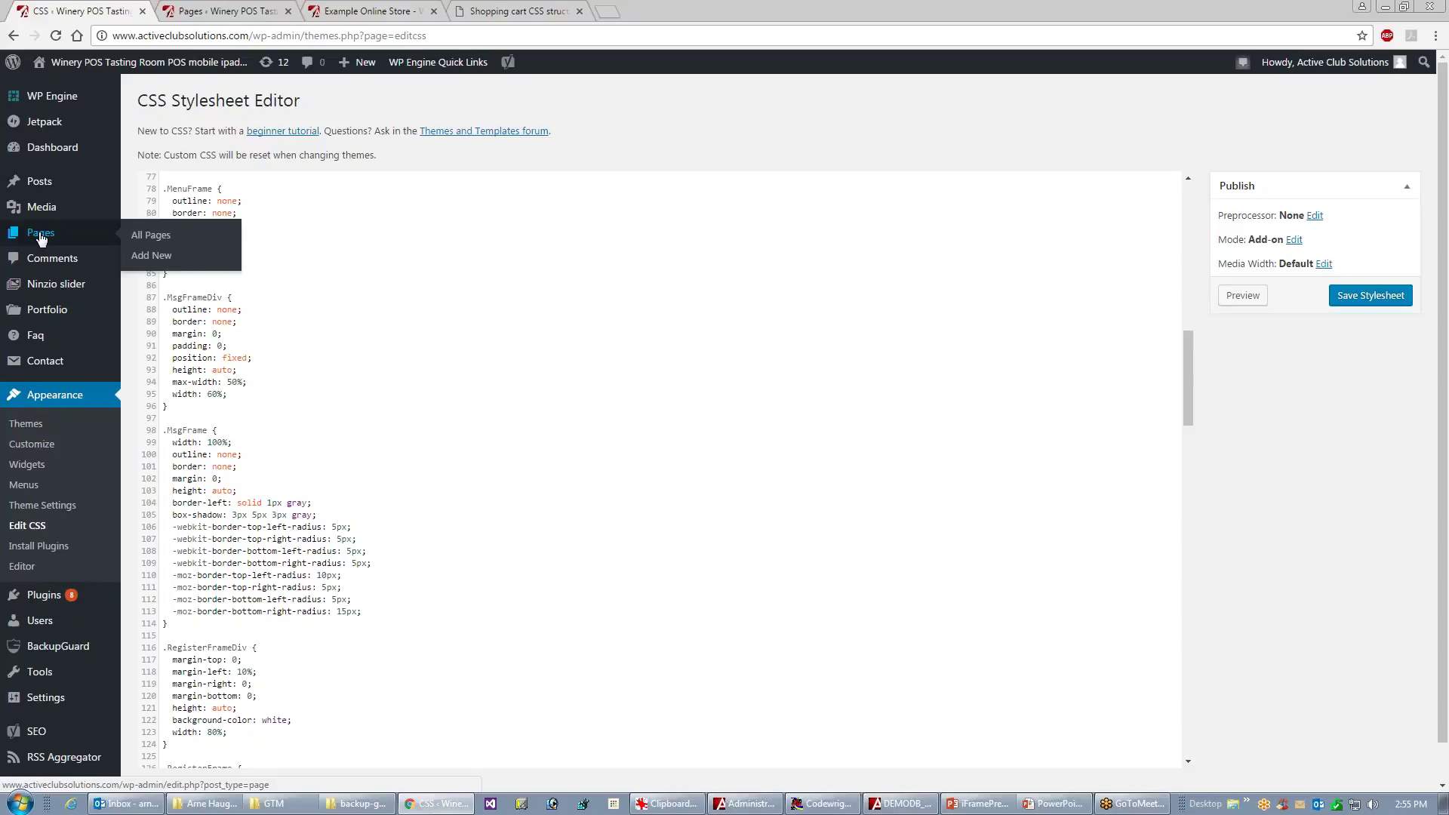
pyautogui.click(187, 242)
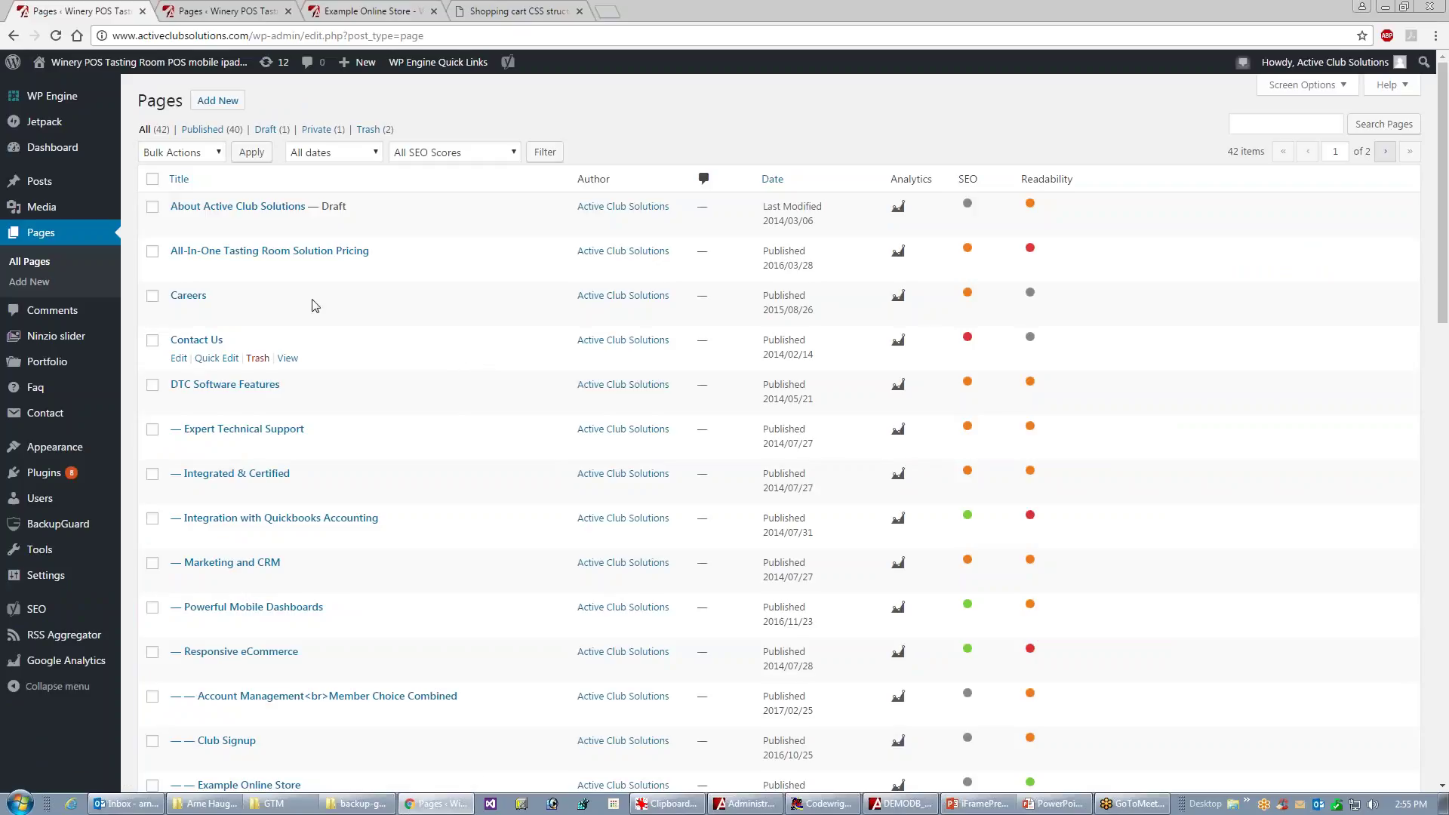
pyautogui.click(29, 284)
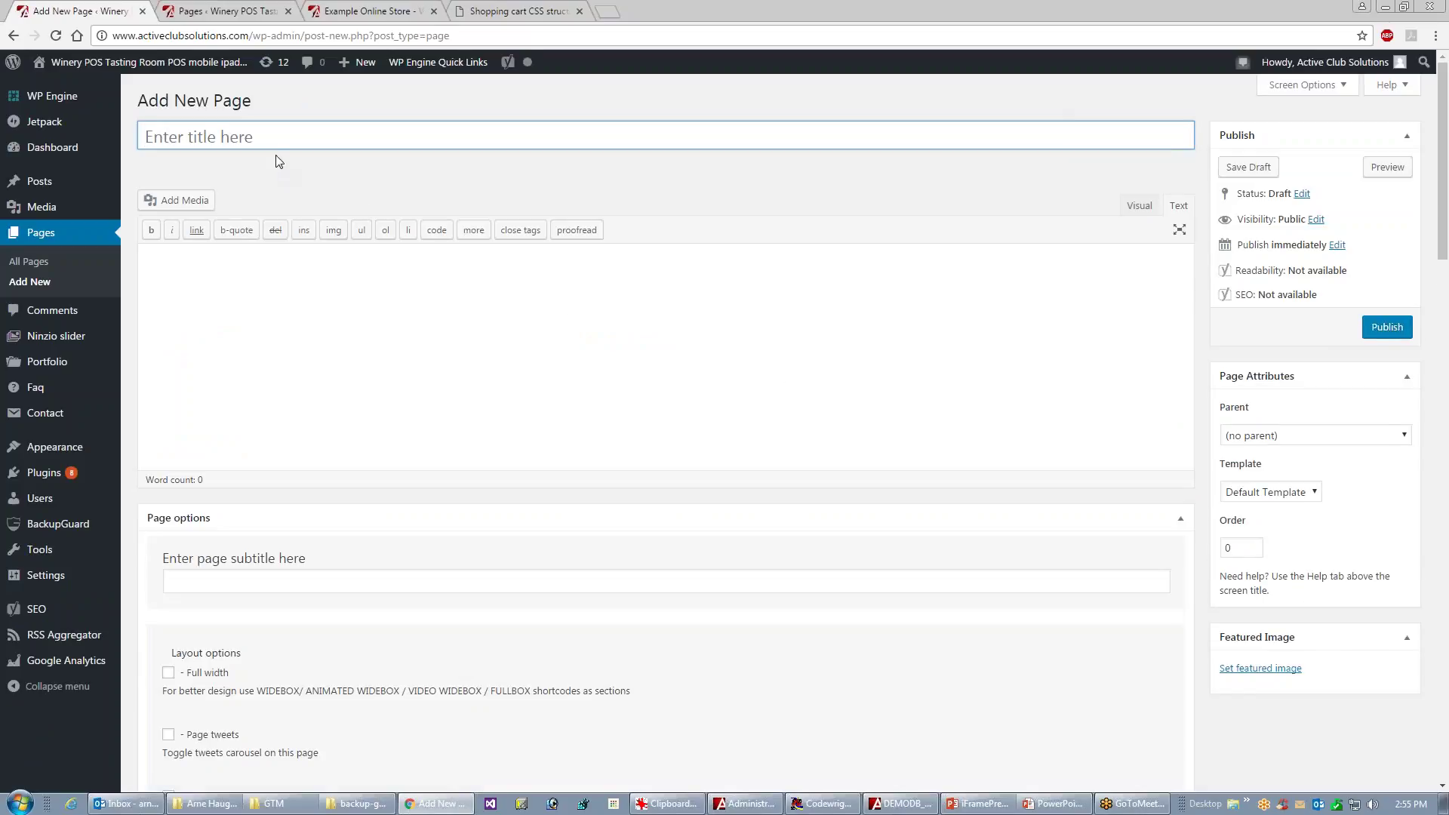
pyautogui.write('Te')
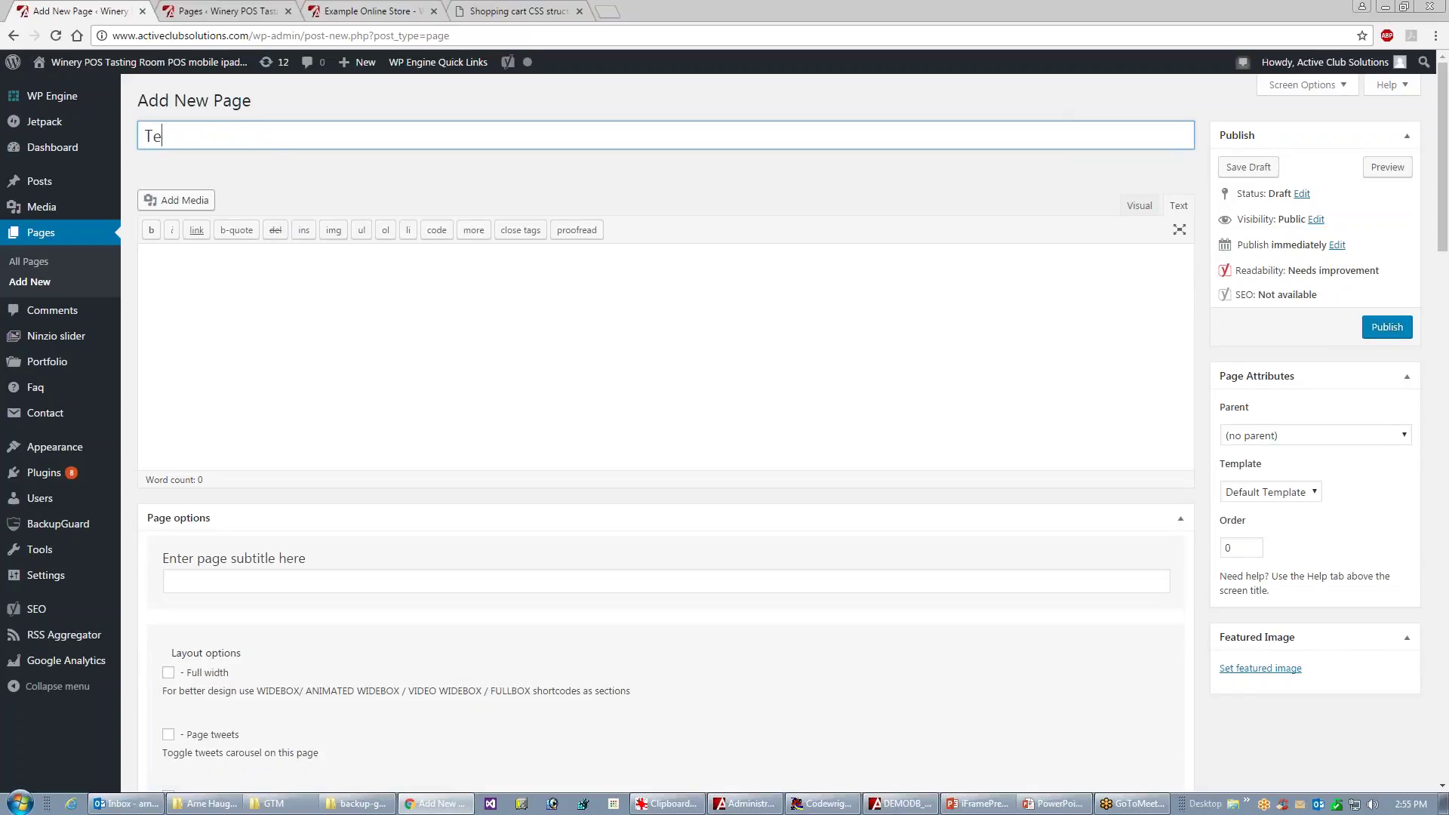
pyautogui.write('st the iFrame')
# - Put the empty page body in Text (code) editing mode
pyautogui.click(160, 444)
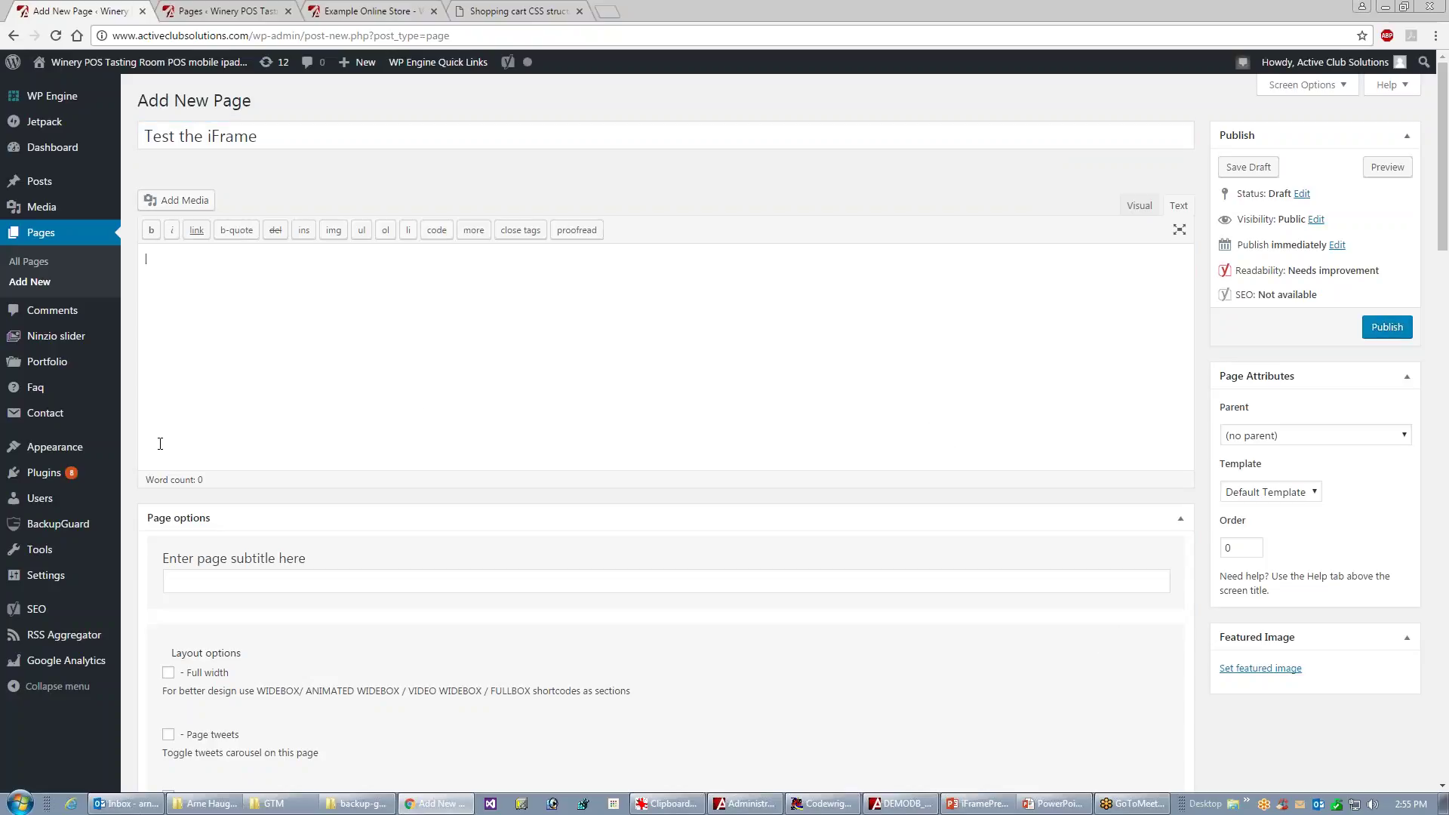
pyautogui.press('alt')
pyautogui.click(1140, 213)
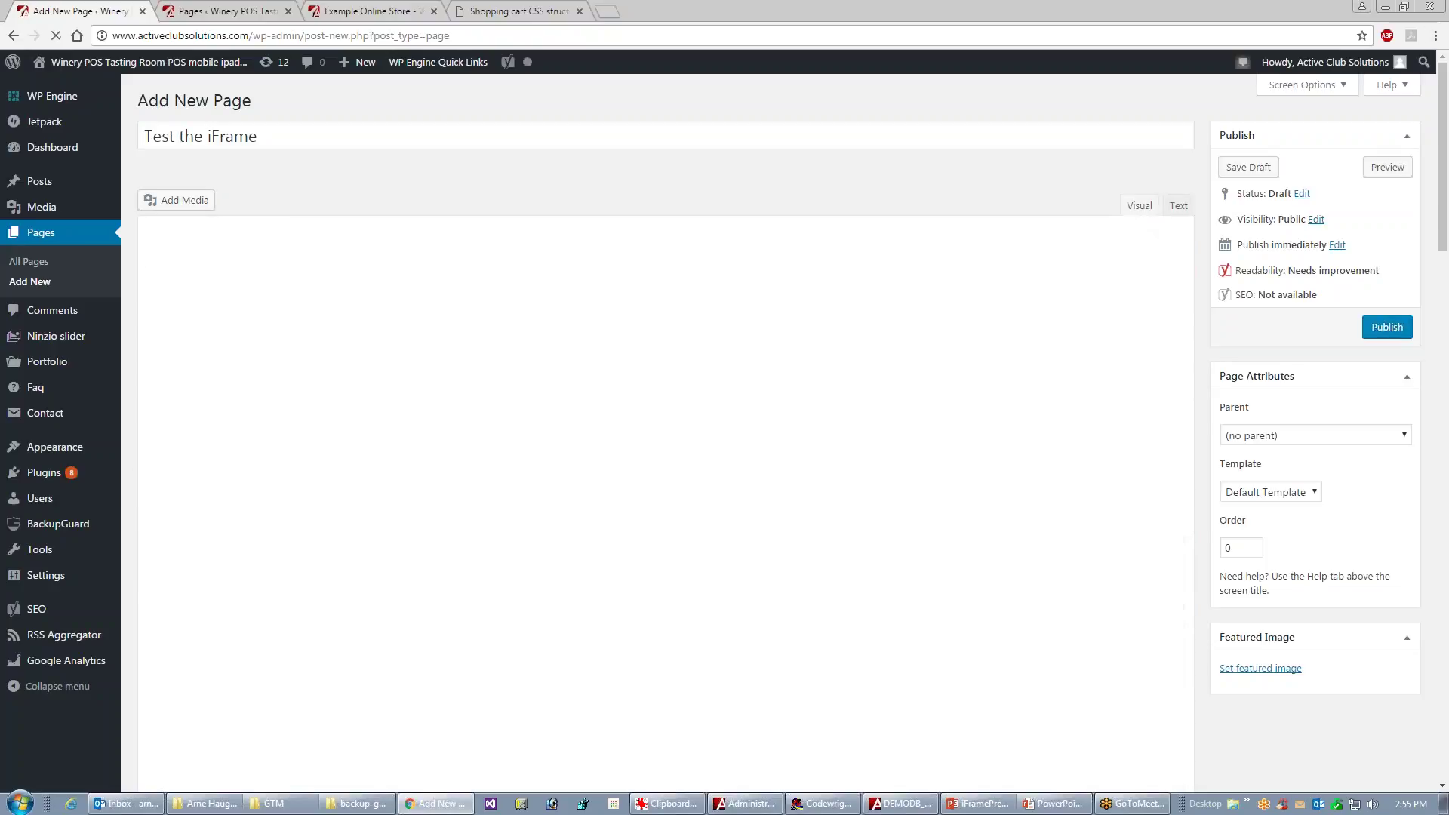
pyautogui.click(1178, 207)
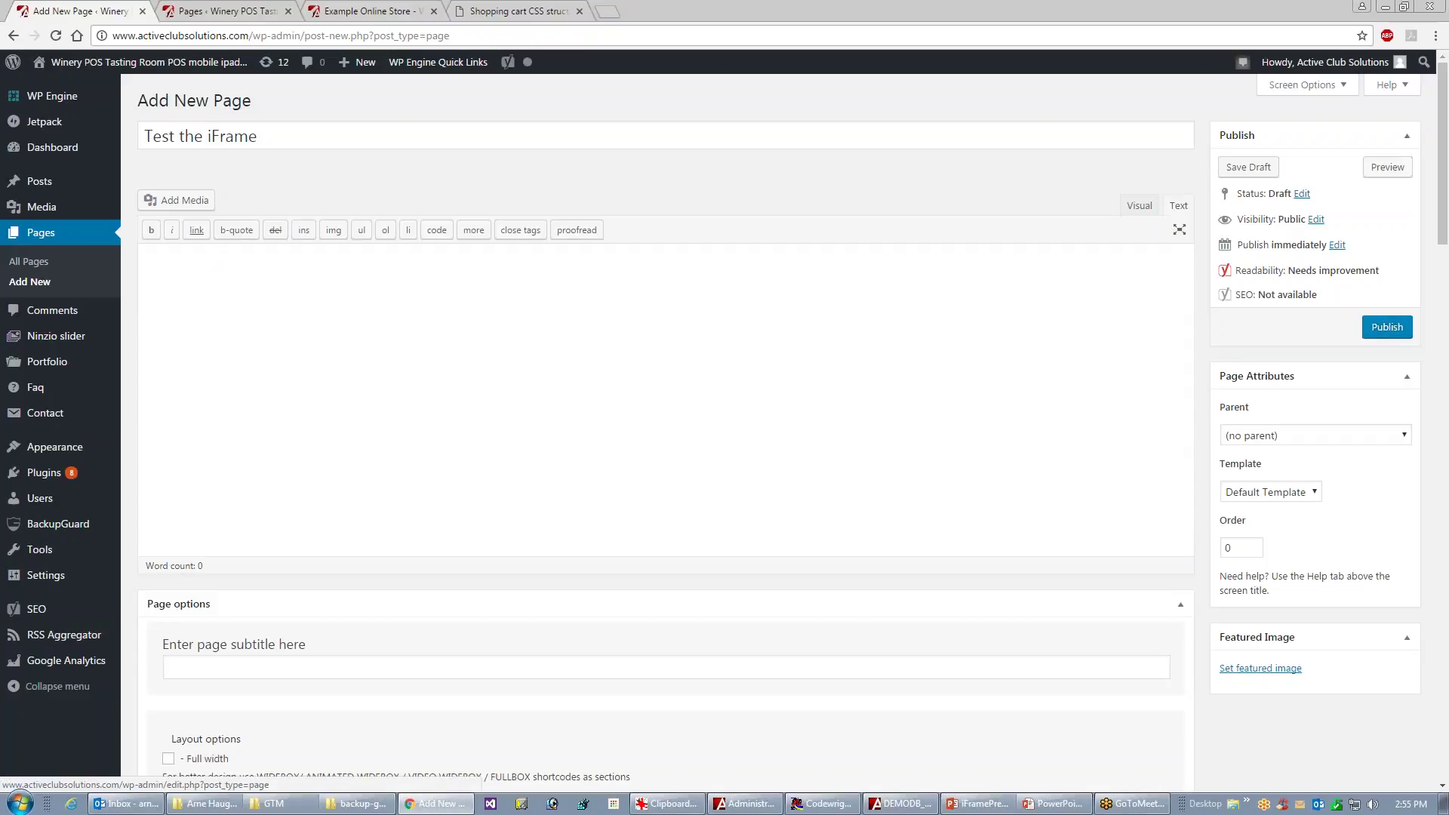
pyautogui.hotkey('alt', 'Tab')
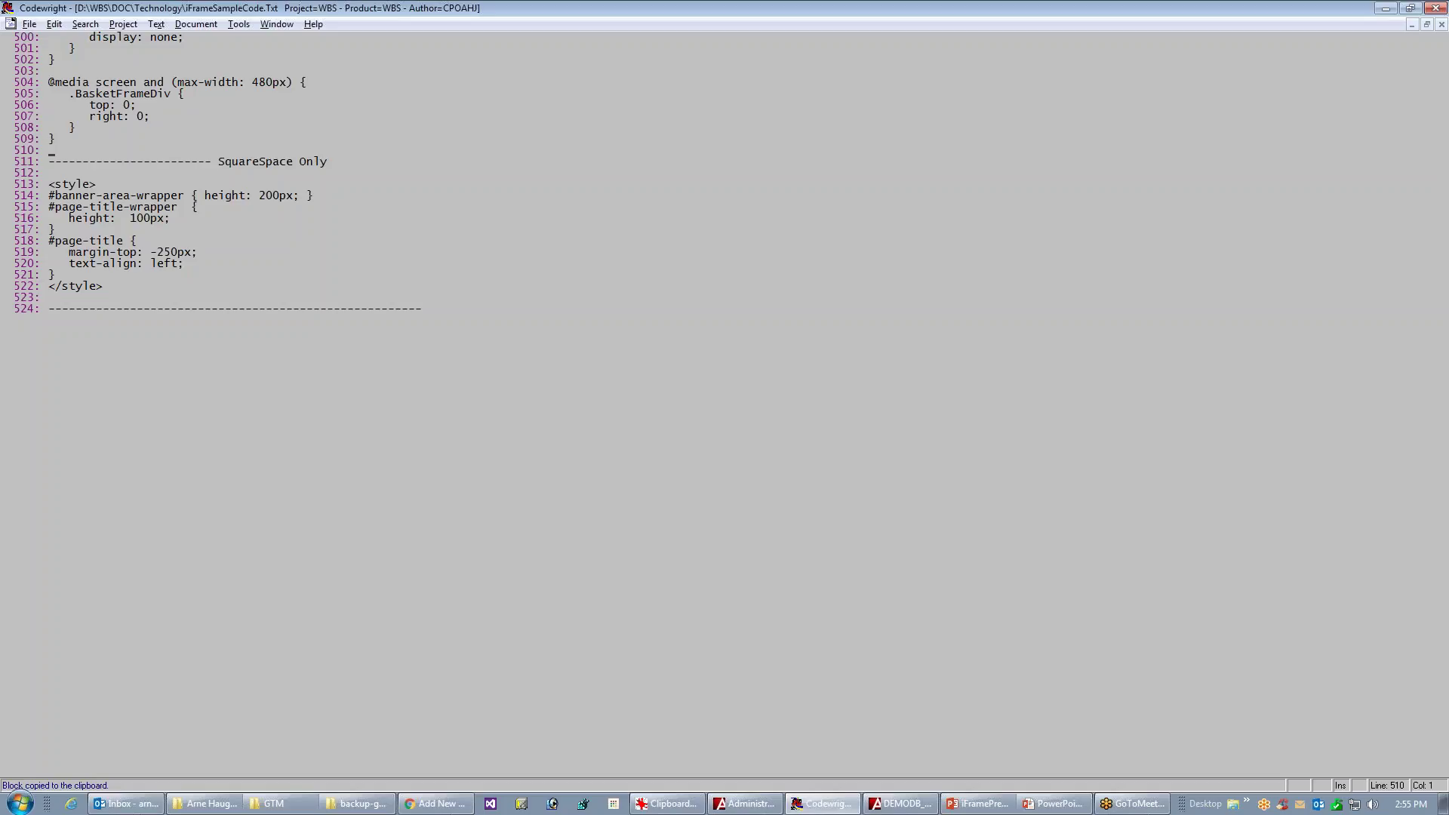
# - Copy the Club Signup scenario's script, div and iframe lines from the top of the sample file
pyautogui.hotkey('ctrl', 'Home')
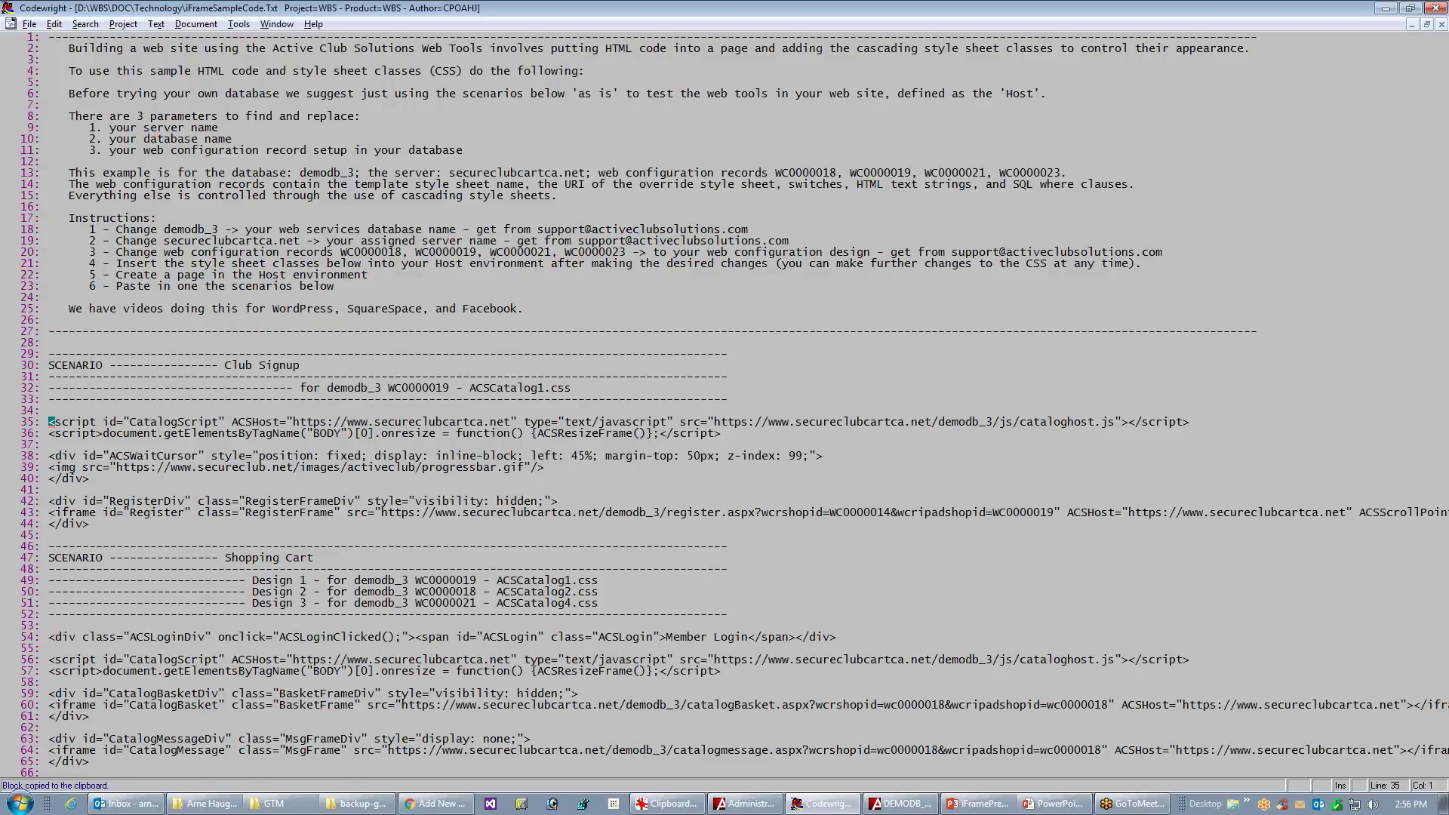
pyautogui.hotkey('shift', 'Down')
pyautogui.hotkey('shift', 'Down')
pyautogui.hotkey('shift', 'Down')
pyautogui.hotkey('shift', 'Down')
pyautogui.hotkey('shift', 'Down')
pyautogui.hotkey('shift', 'Down')
pyautogui.hotkey('shift', 'Down')
pyautogui.hotkey('shift', 'Down')
pyautogui.hotkey('shift', 'Down')
pyautogui.hotkey('shift', 'Down')
pyautogui.hotkey('ctrl', 'c')
pyautogui.hotkey('alt', 'Tab')
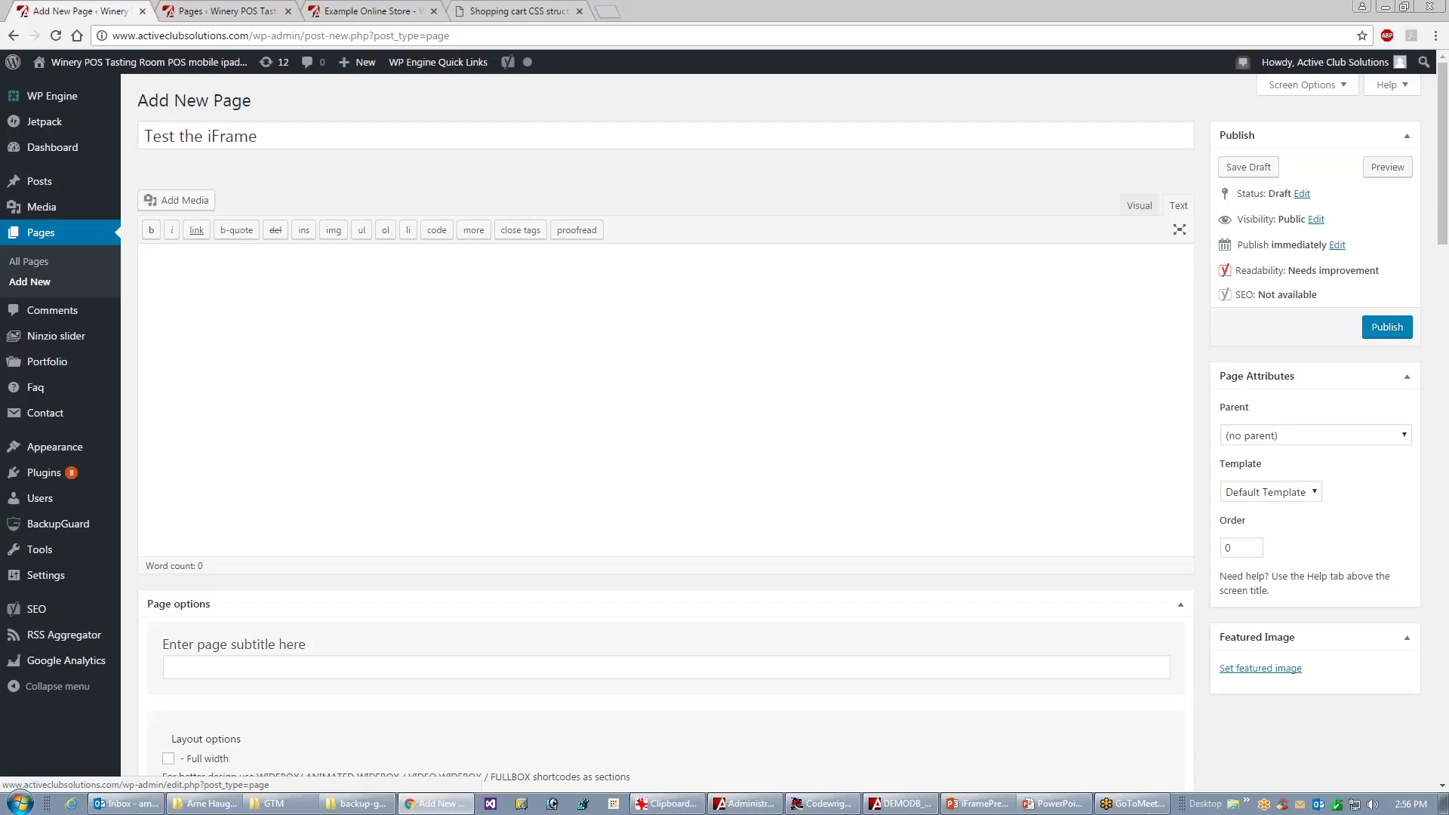
# - Paste the Club Signup script, wait-cursor div and RegisterDiv iframe code into the page's Text editor
pyautogui.click(277, 362)
pyautogui.hotkey('ctrl', 'v')
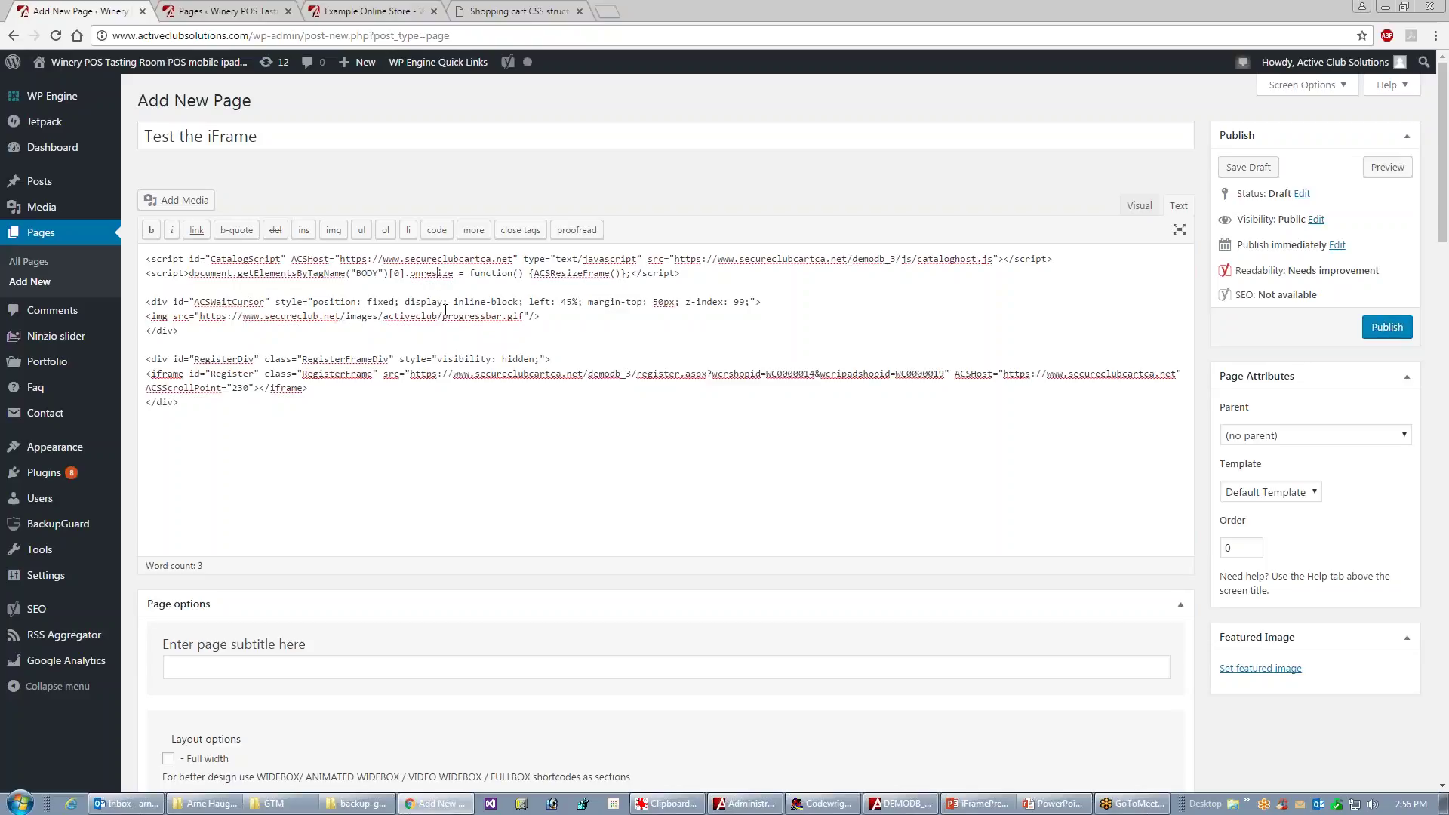
pyautogui.moveTo(183, 402); pyautogui.dragTo(140, 360)
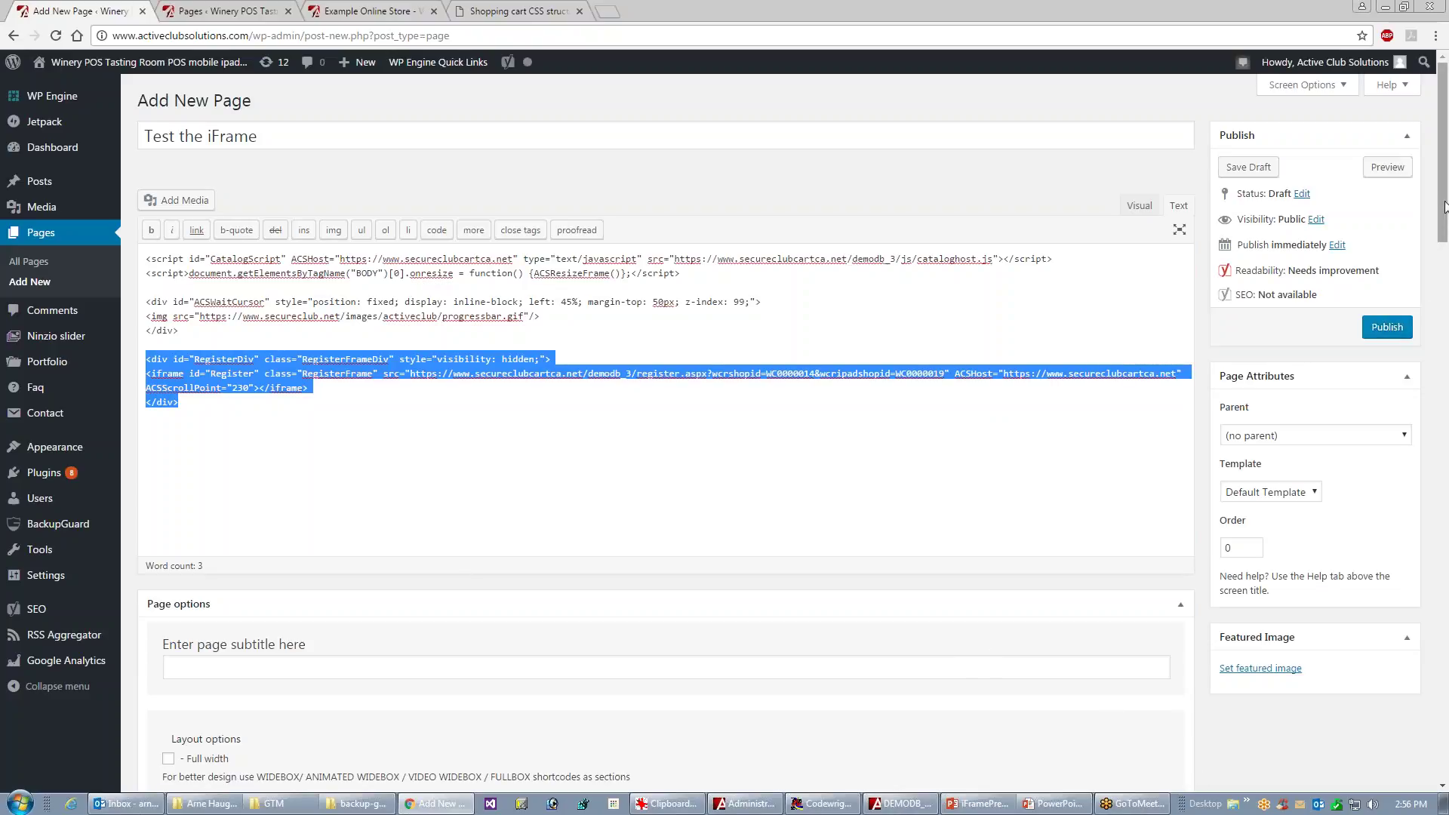
pyautogui.moveTo(1444, 208); pyautogui.dragTo(1445, 477)
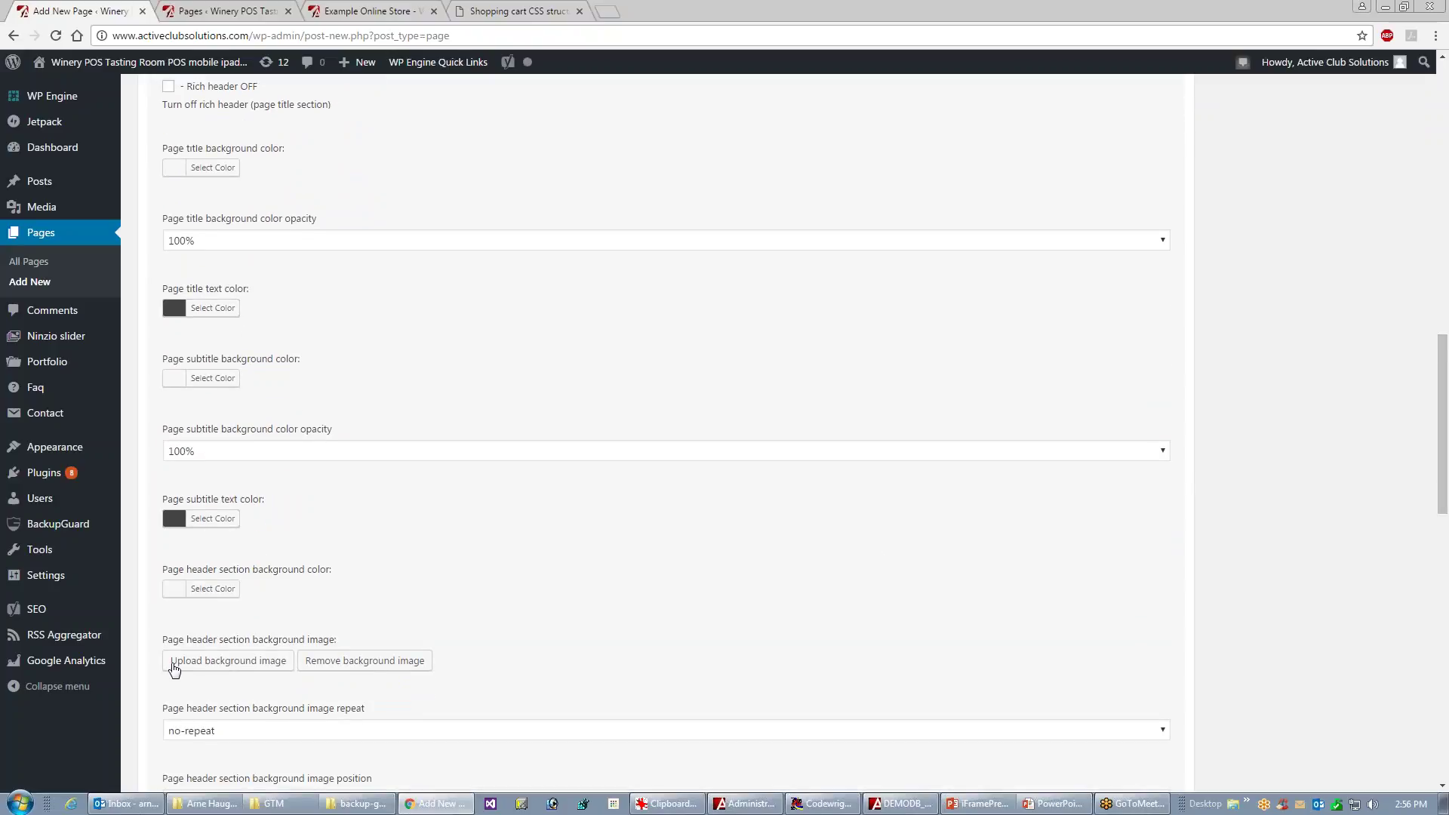
# - Set the header section background to the wallofcorks_2 wine-cork photo from the Media Library
pyautogui.click(219, 662)
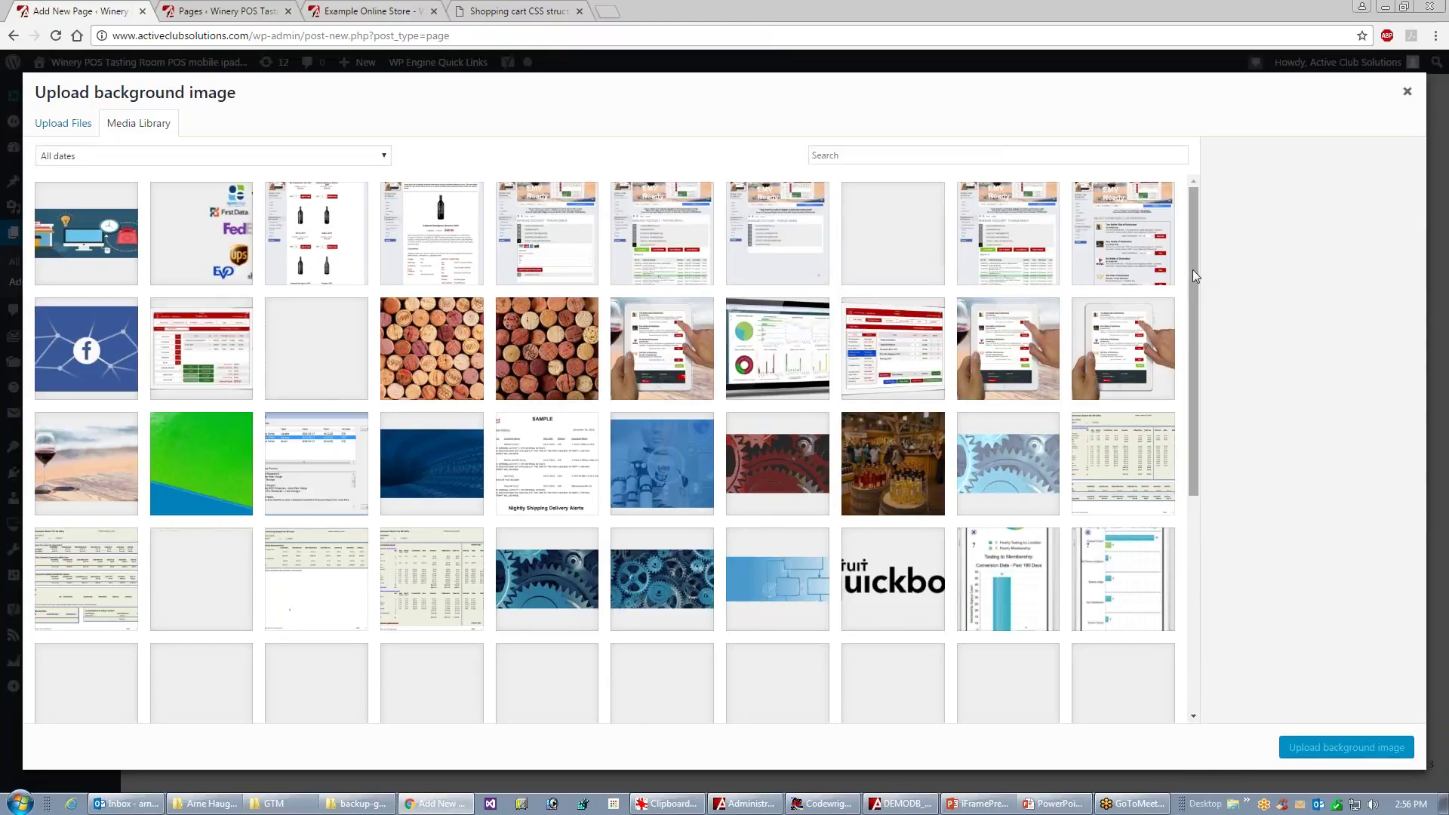
pyautogui.scroll(-1, 1198, 270)
pyautogui.scroll(-7, 1178, 343)
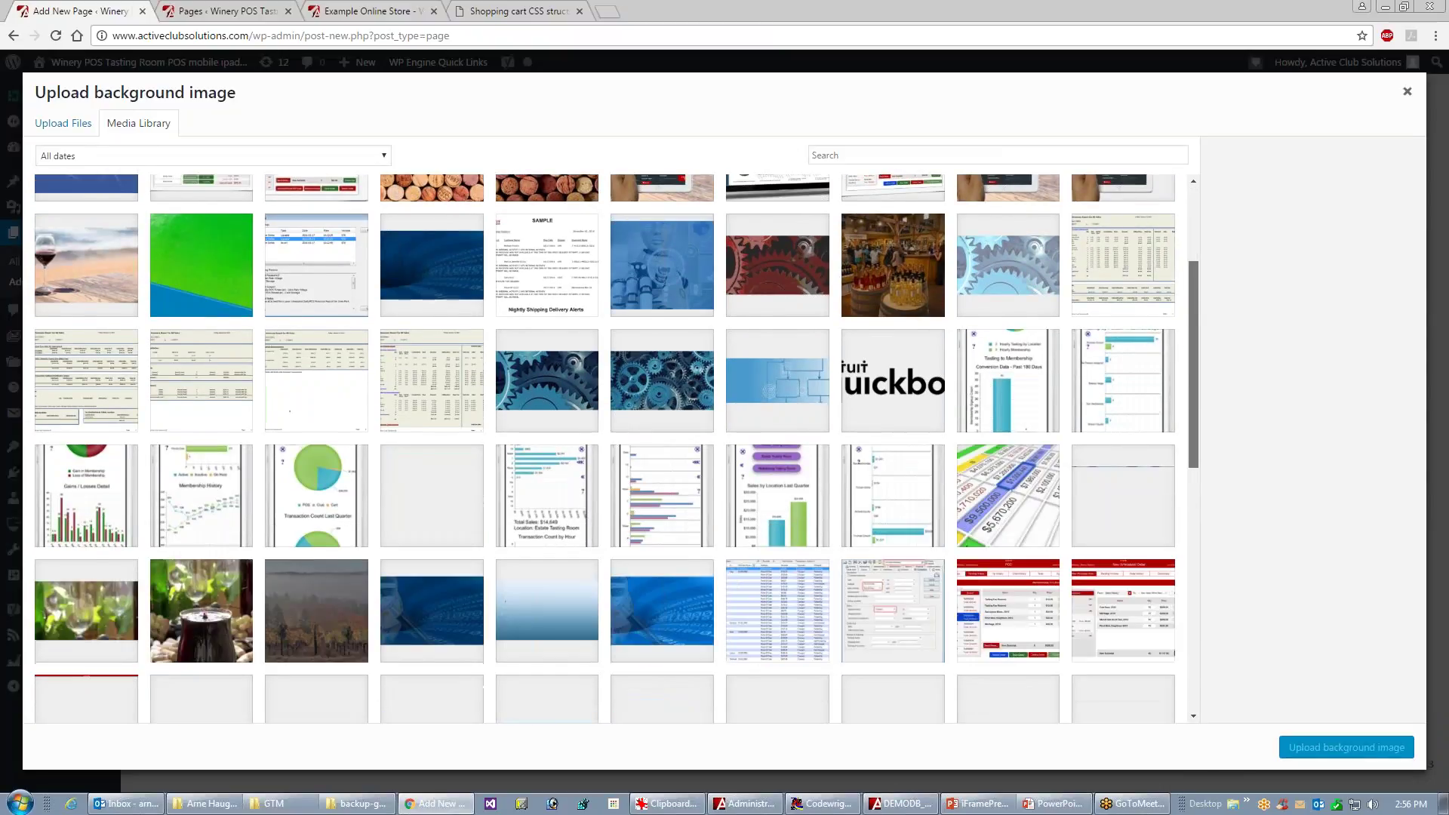
pyautogui.scroll(7, 1188, 345)
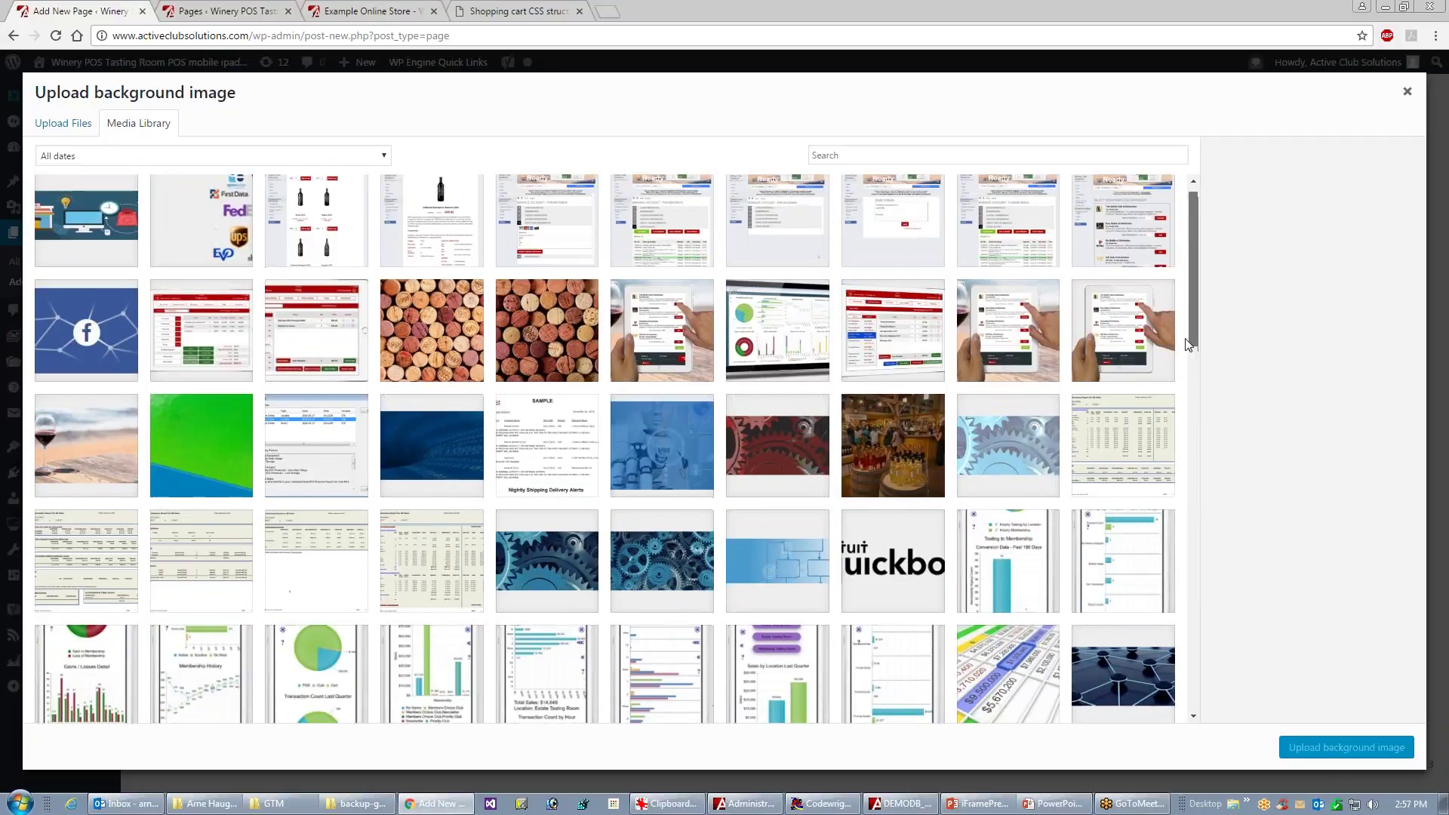
pyautogui.scroll(-1, 1187, 344)
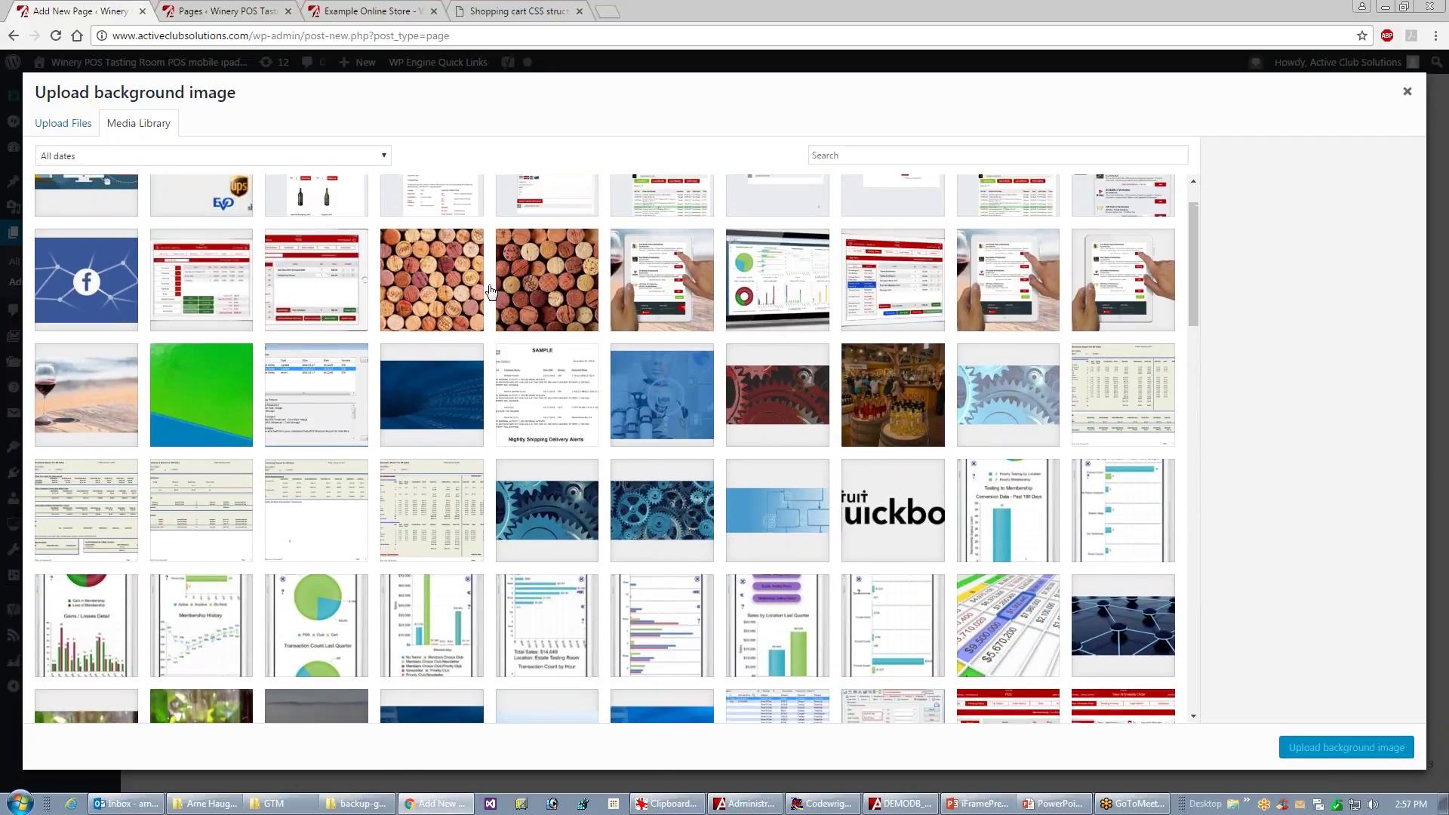
pyautogui.click(431, 291)
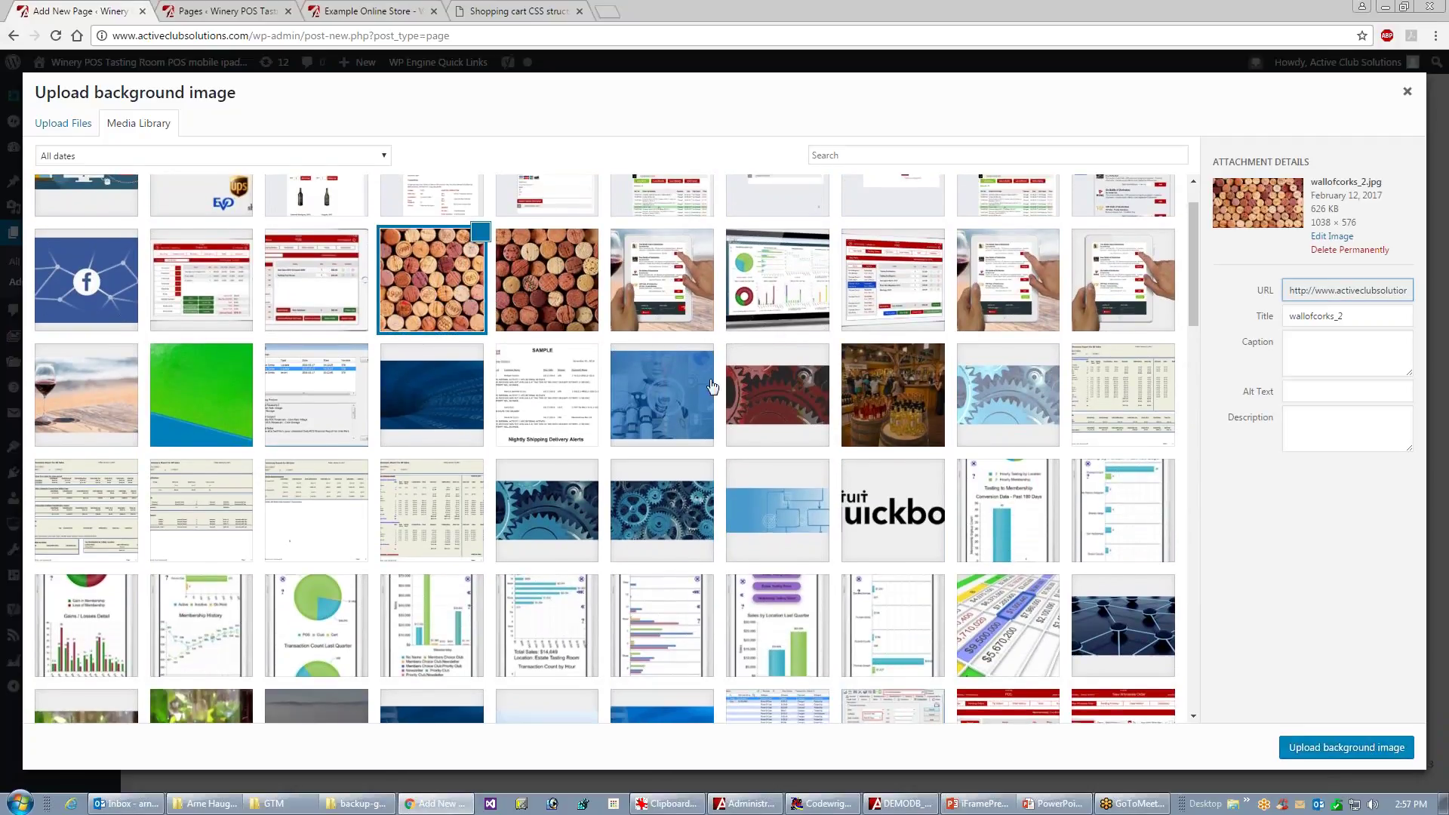
pyautogui.click(1310, 755)
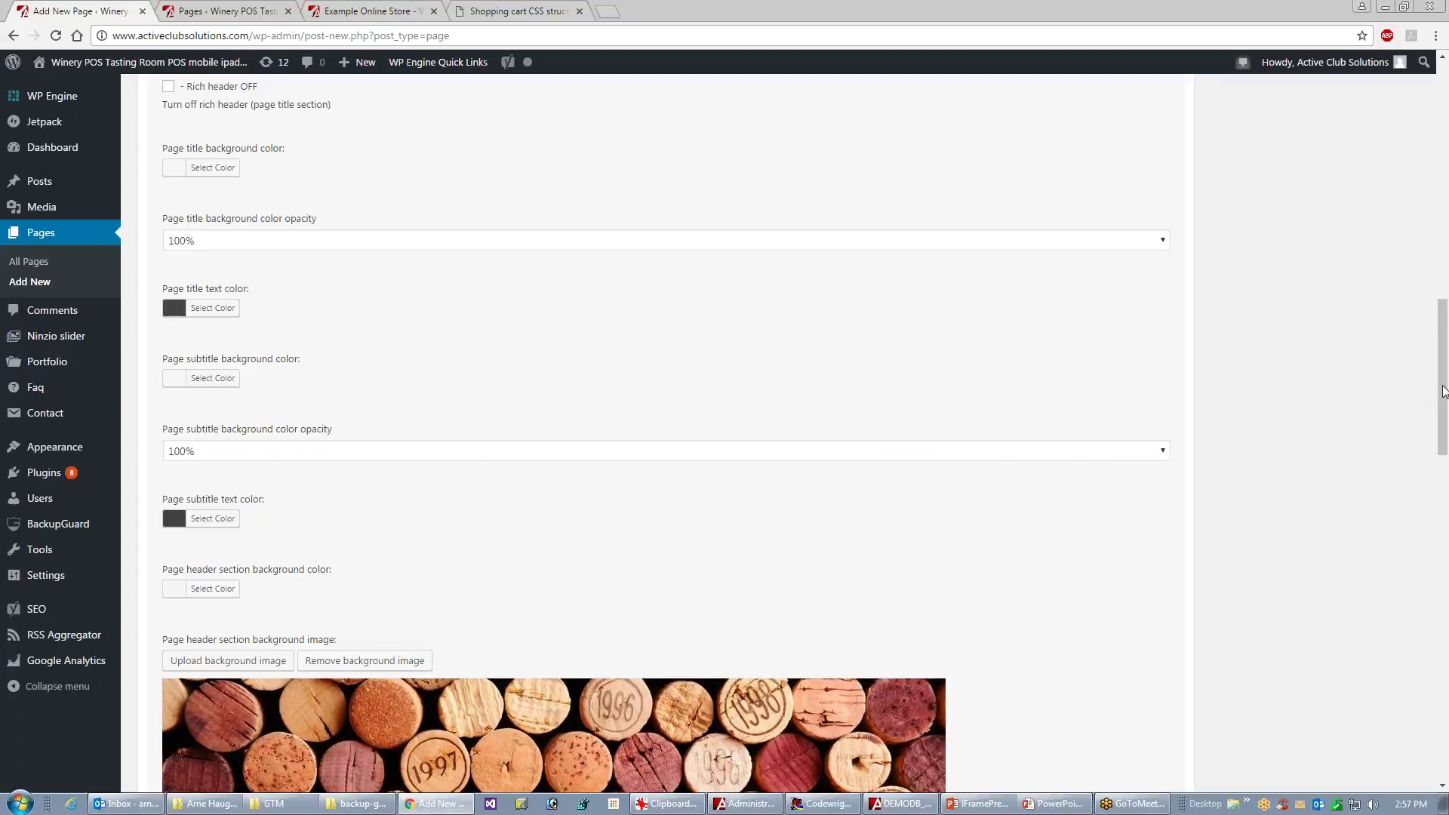
pyautogui.moveTo(1446, 390); pyautogui.dragTo(1393, 148)
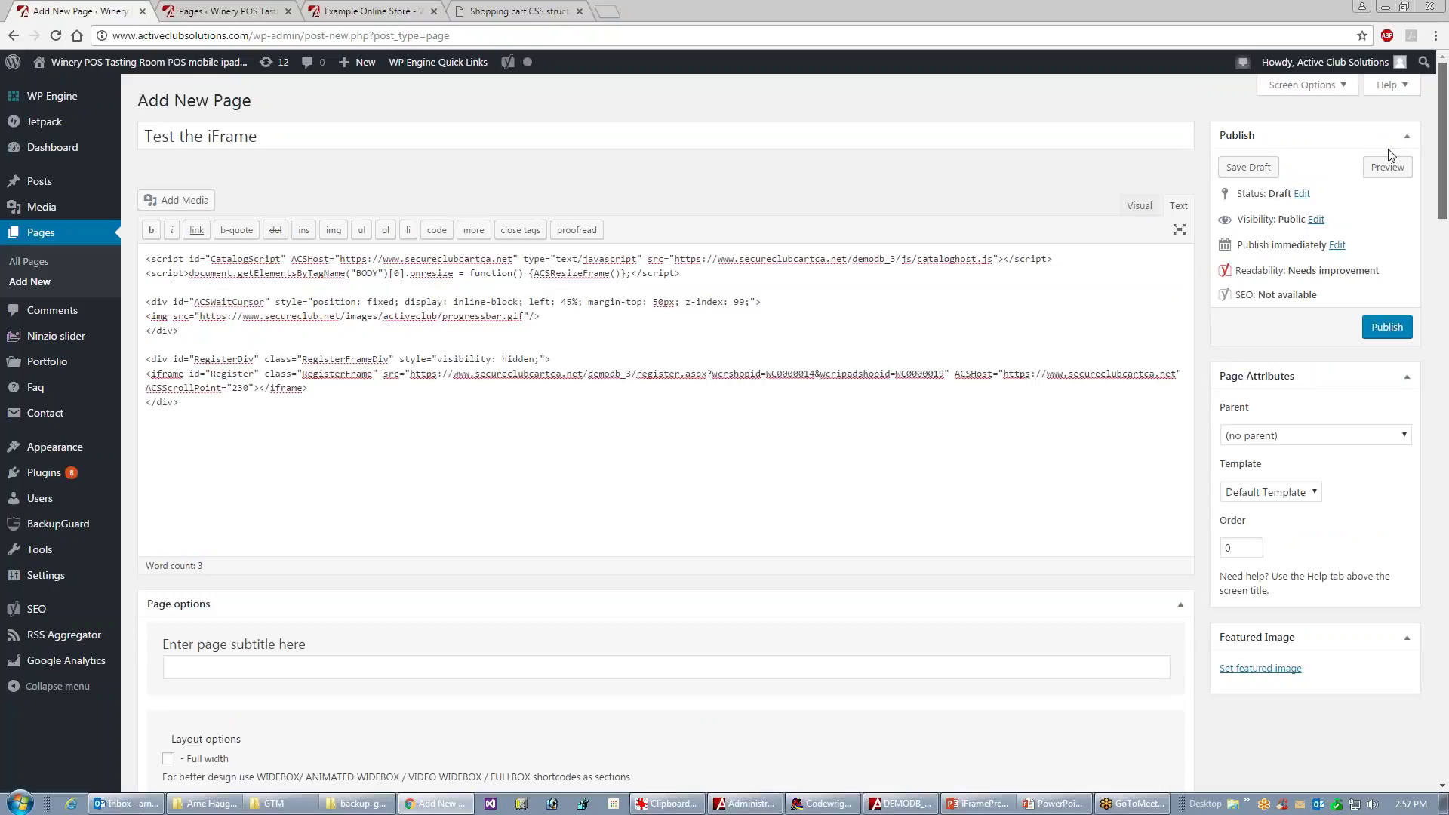
pyautogui.scroll(-6, 1385, 164)
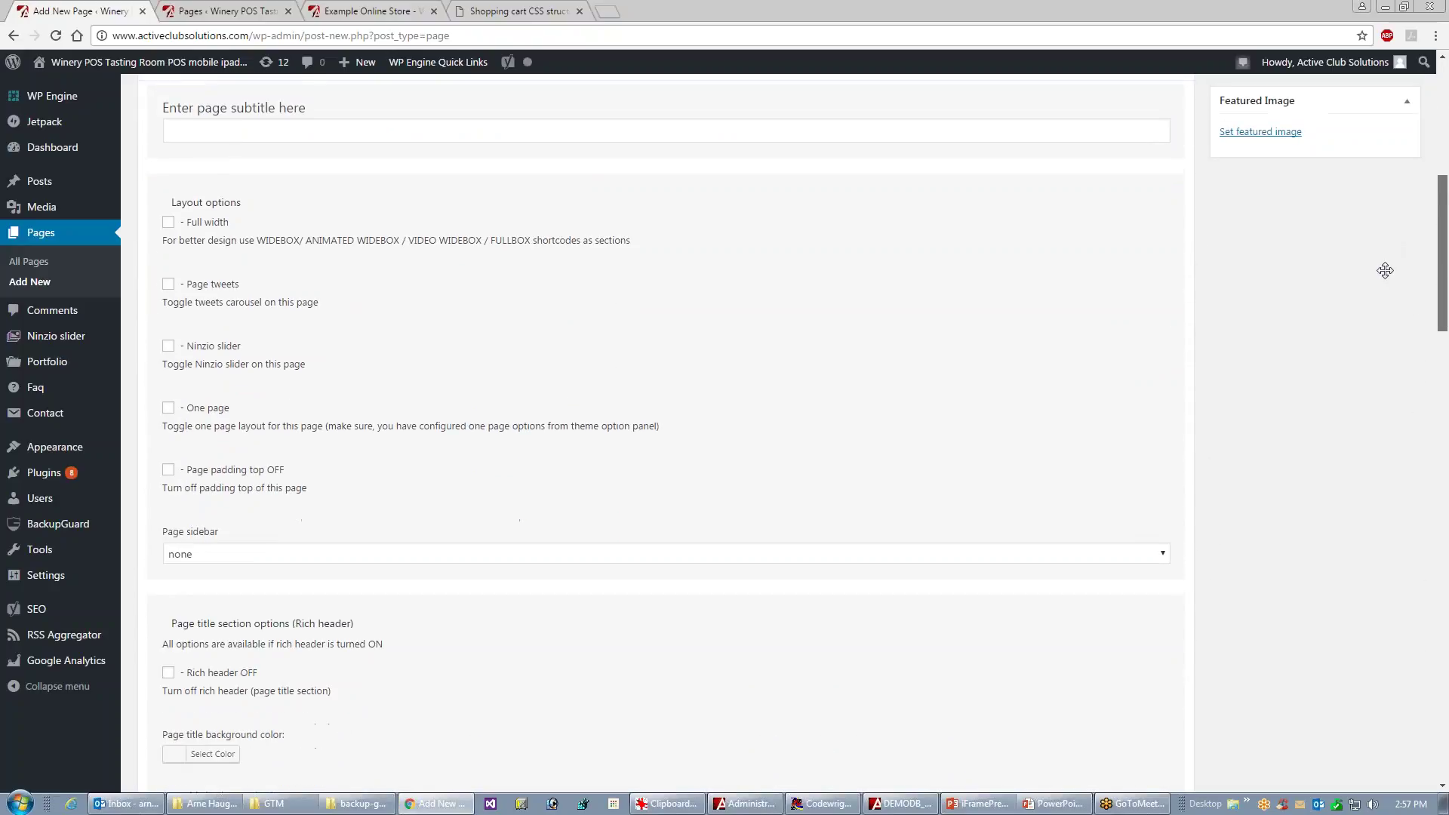
pyautogui.scroll(6, 1384, 268)
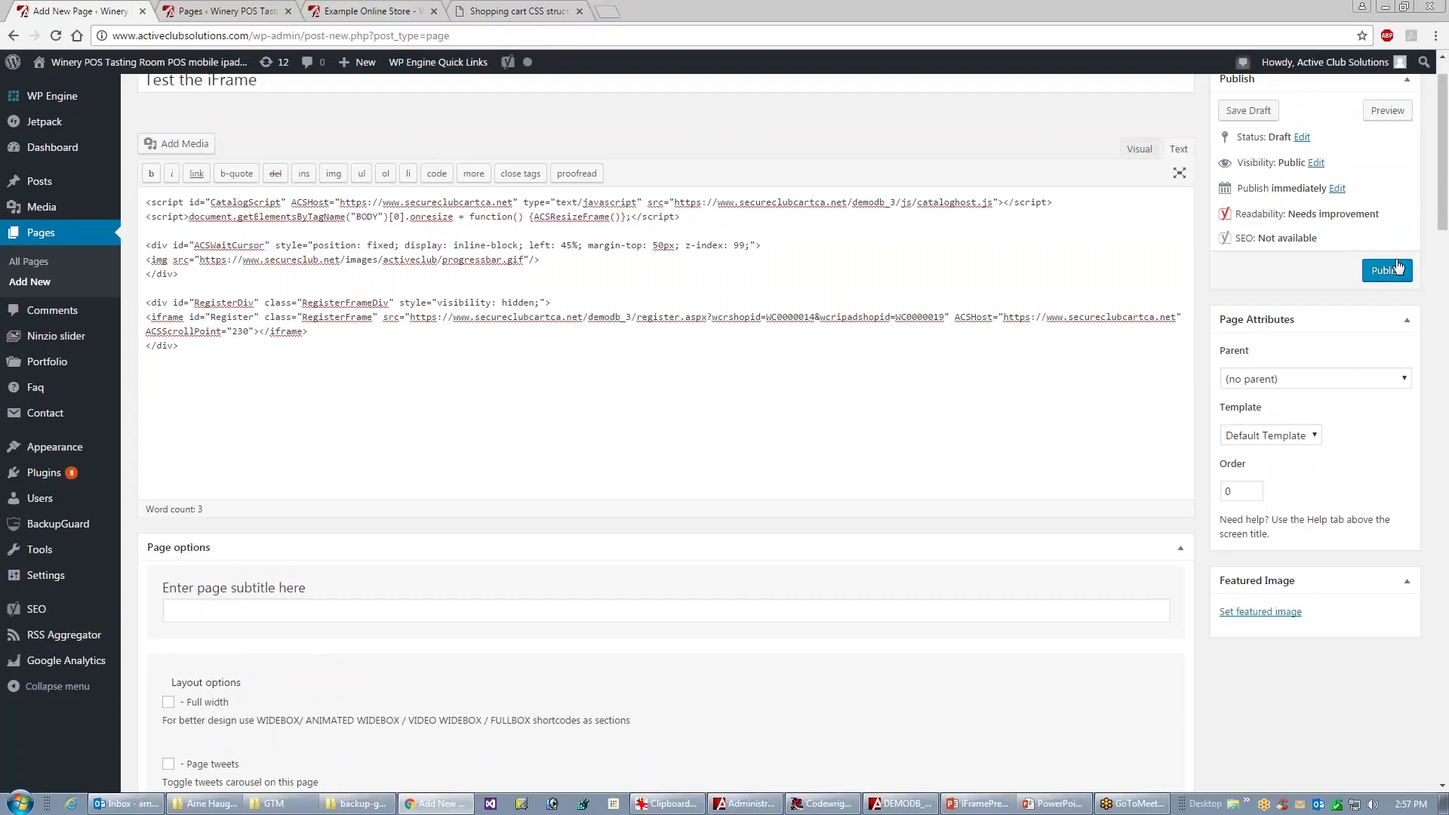
pyautogui.scroll(1, 1442, 269)
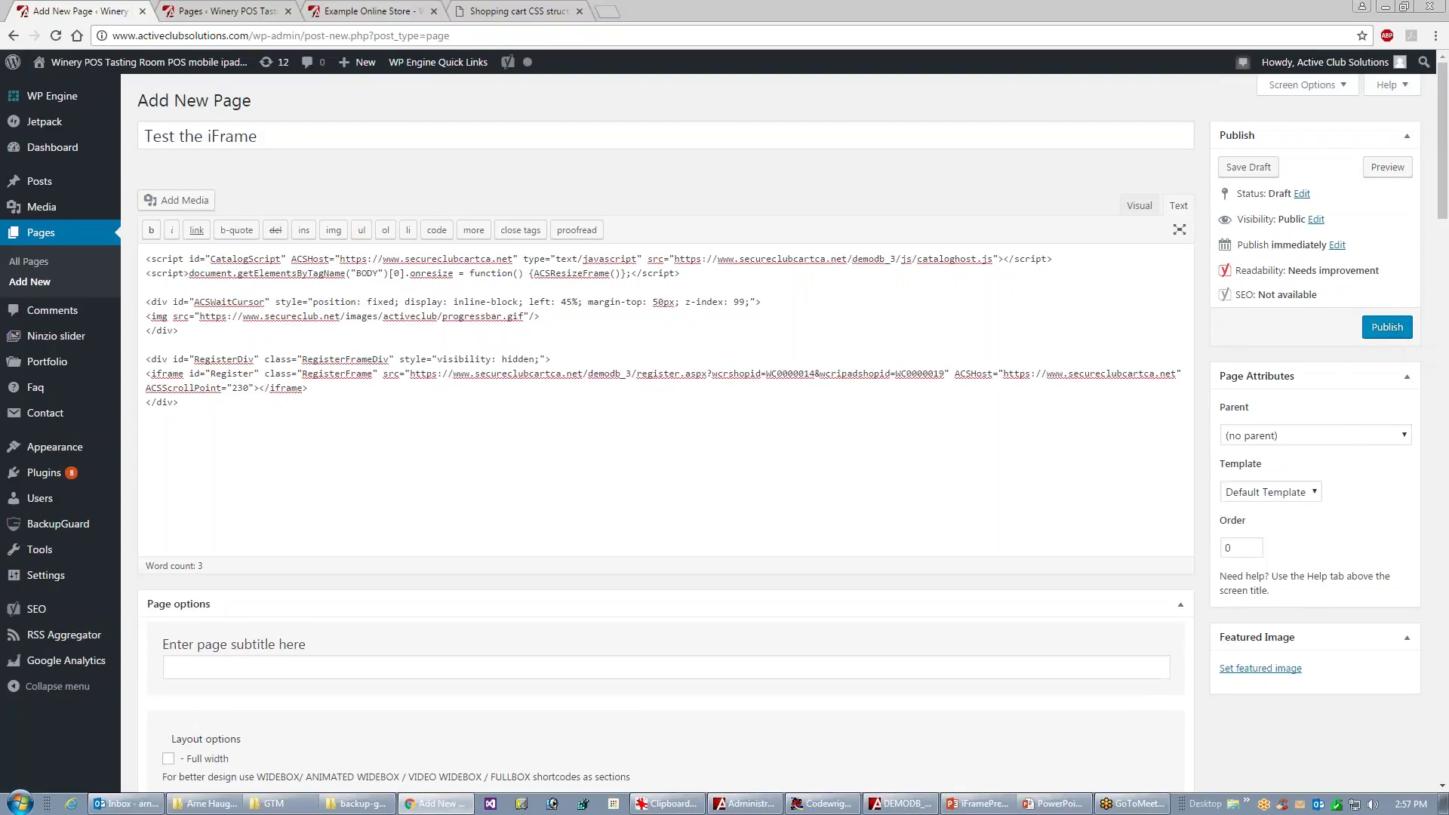
# - Publish the 'Test the iFrame' page and open its live preview in a new tab
pyautogui.click(1386, 327)
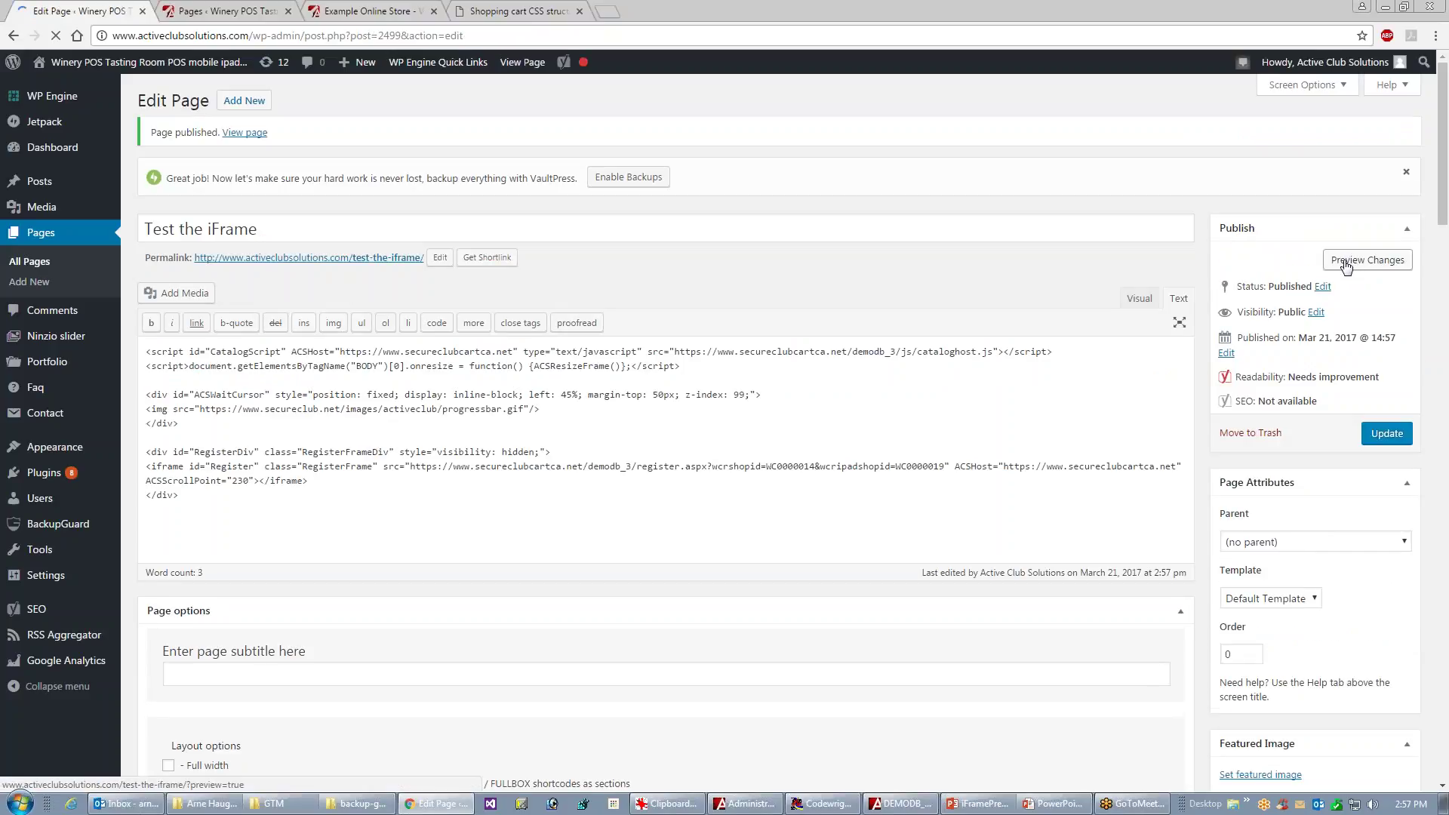
pyautogui.click(1345, 262)
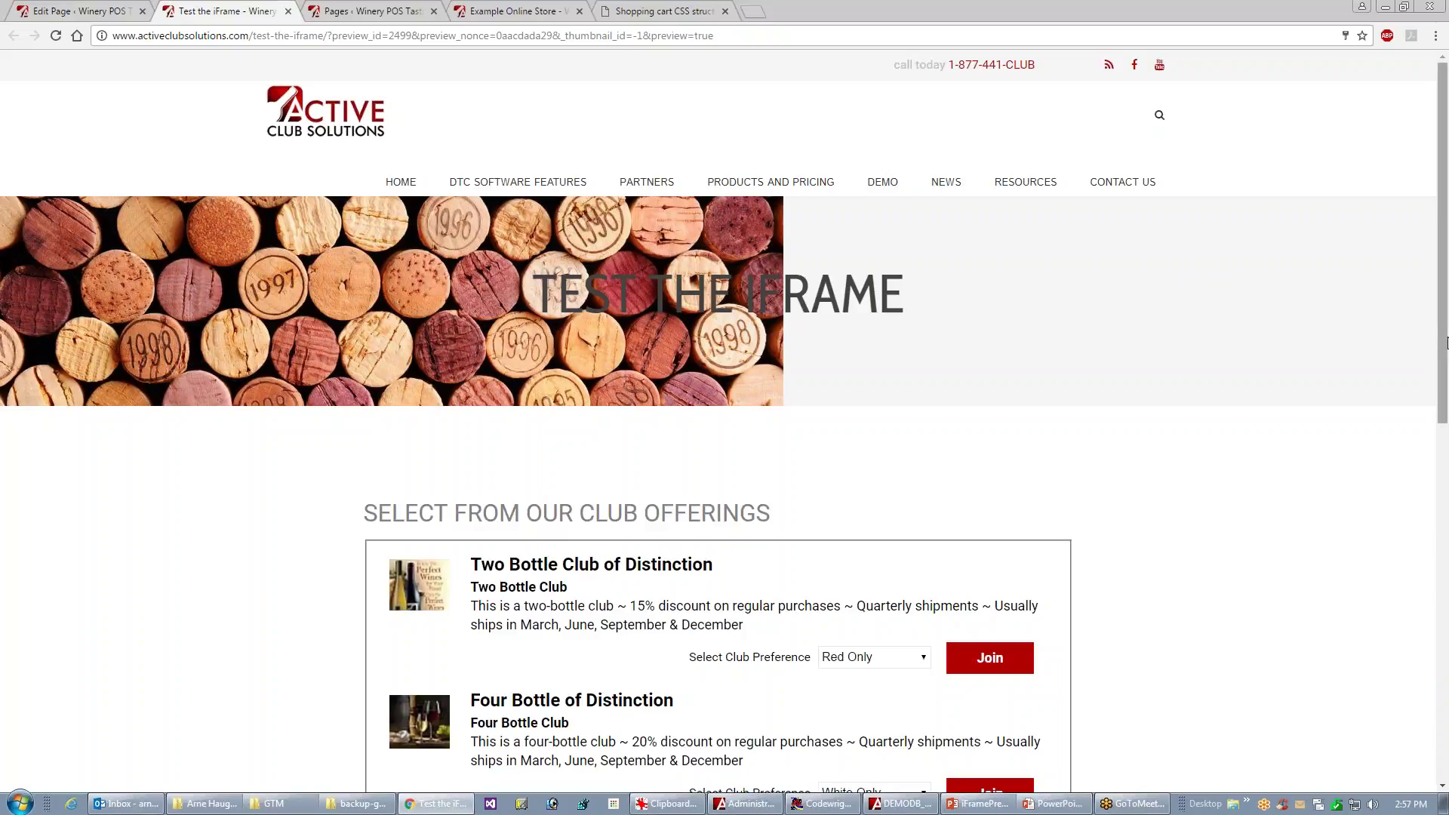
pyautogui.moveTo(1444, 354); pyautogui.dragTo(1424, 439)
pyautogui.scroll(-3, 1424, 440)
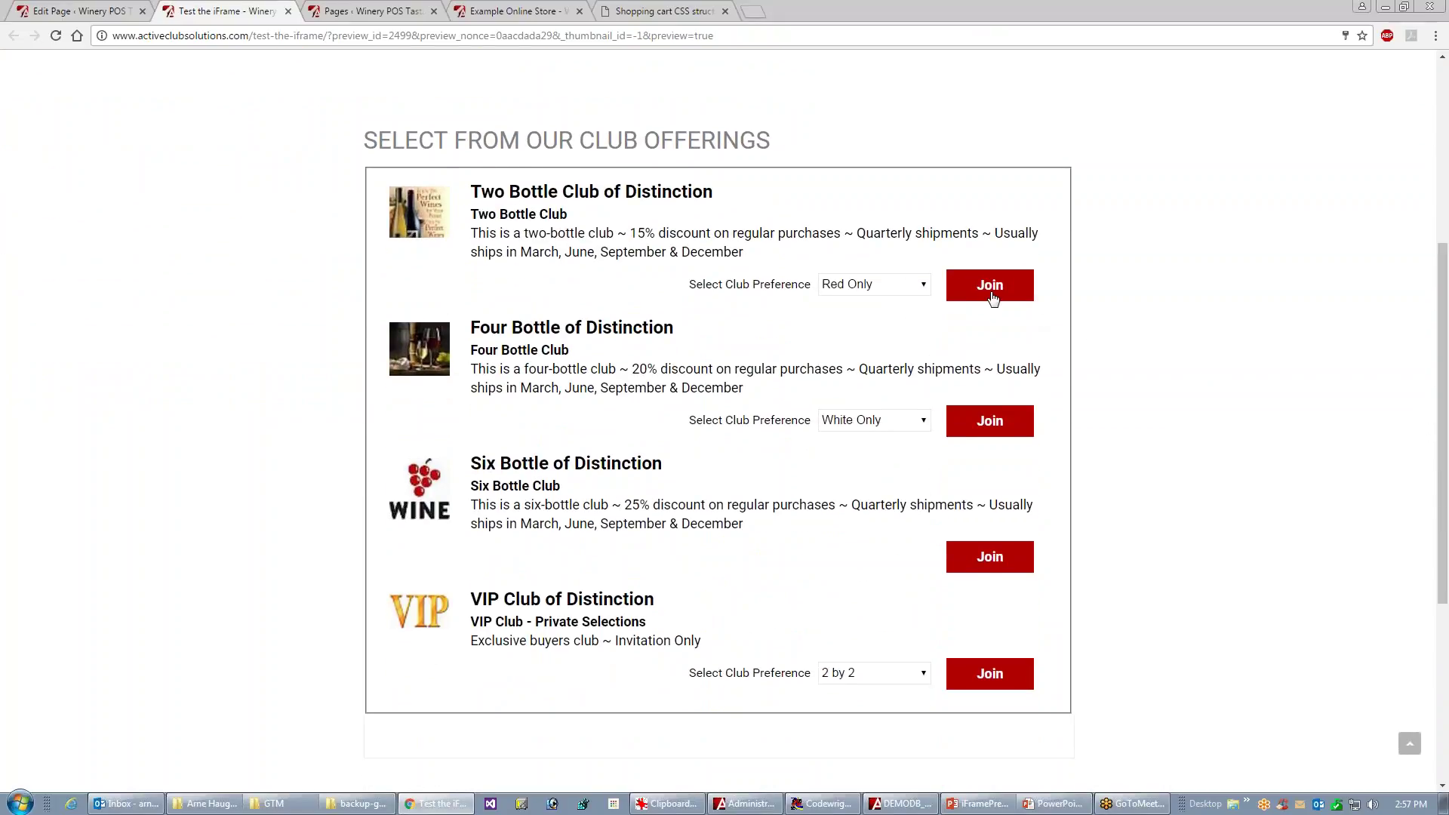
# - Try the signup iframe with the Two and Four Bottle Clubs, then return to the editor
pyautogui.click(990, 294)
pyautogui.click(976, 430)
pyautogui.click(974, 747)
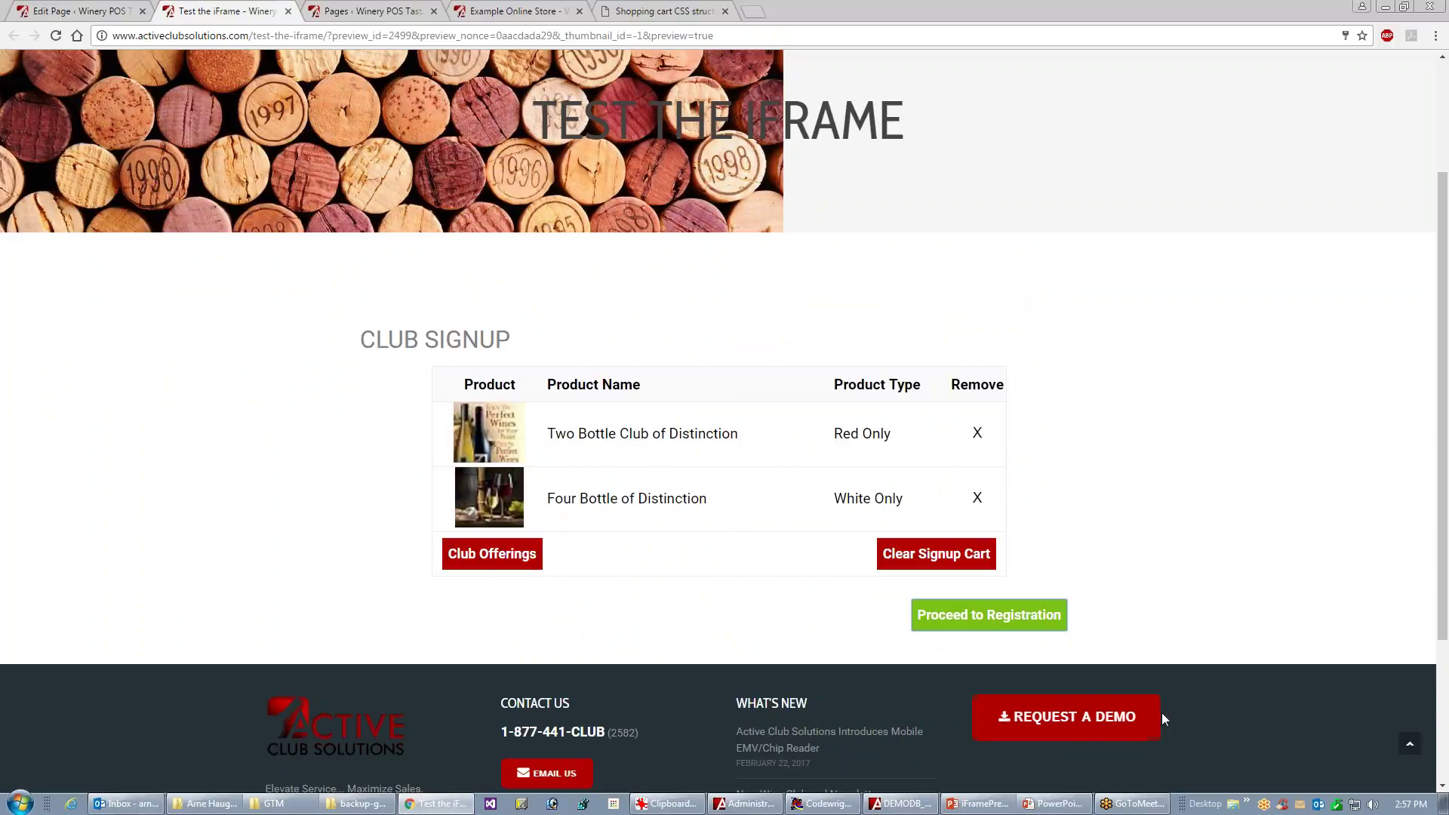
pyautogui.click(492, 556)
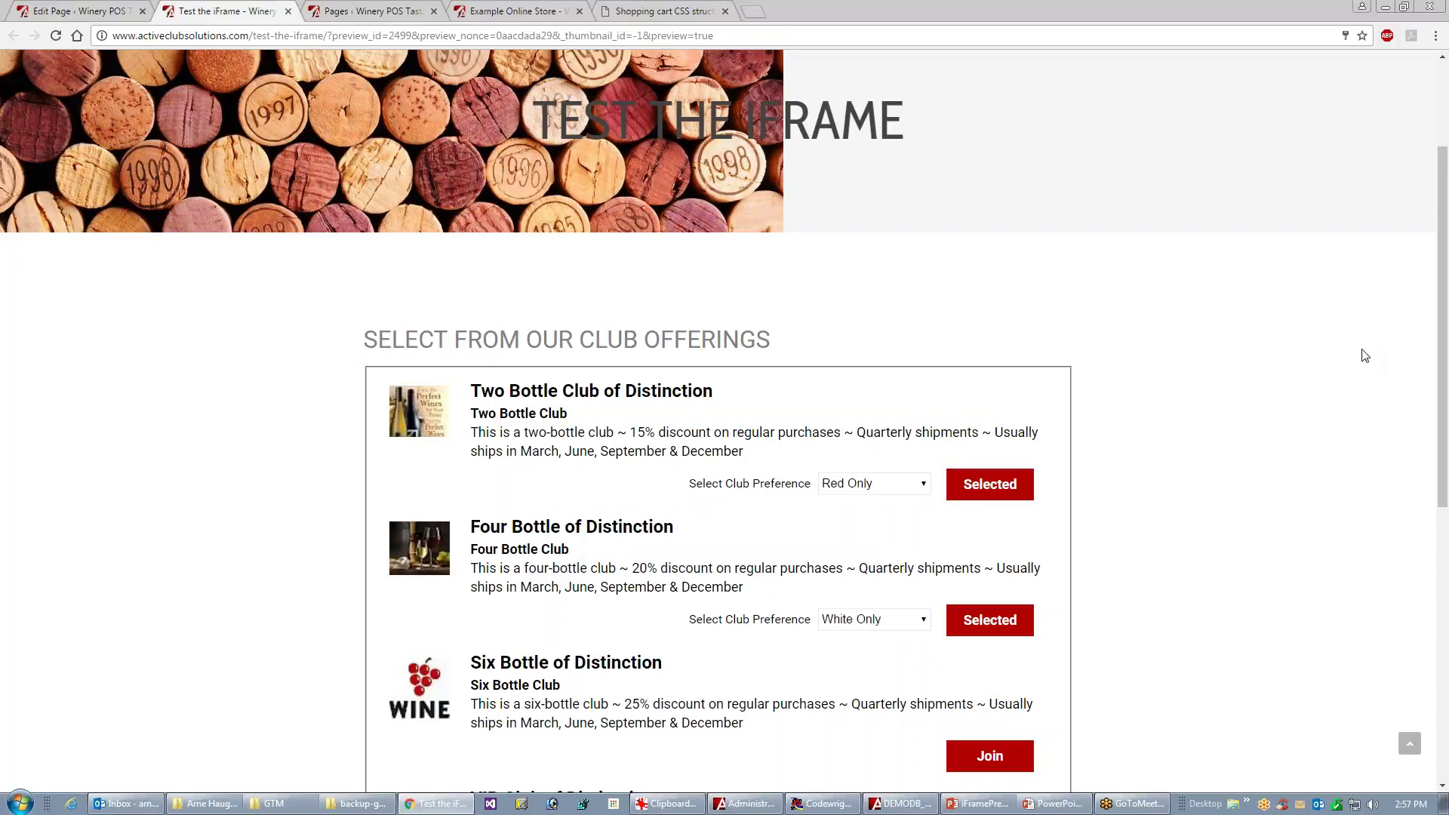
pyautogui.moveTo(1439, 371); pyautogui.dragTo(1444, 285)
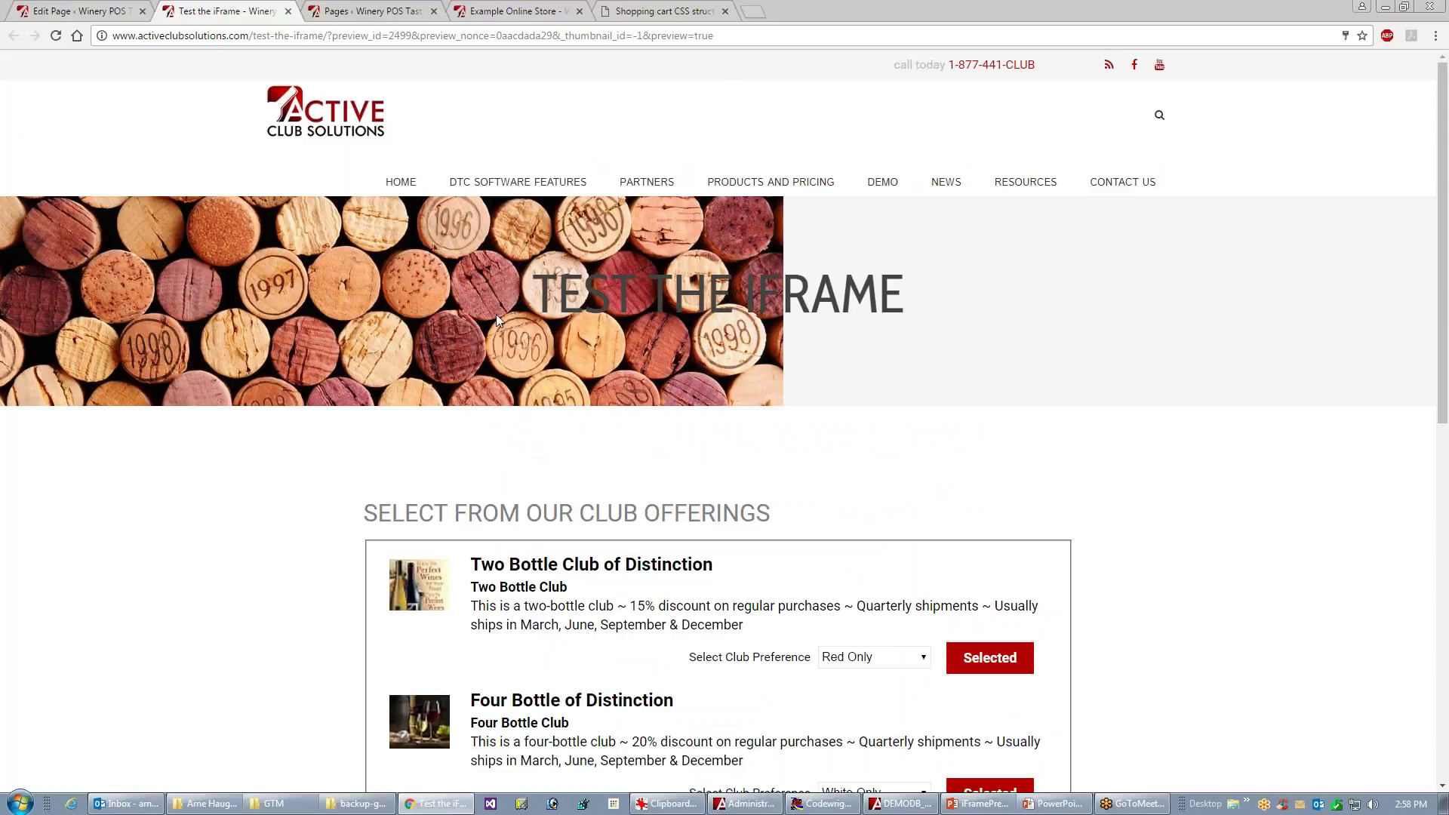
pyautogui.click(89, 15)
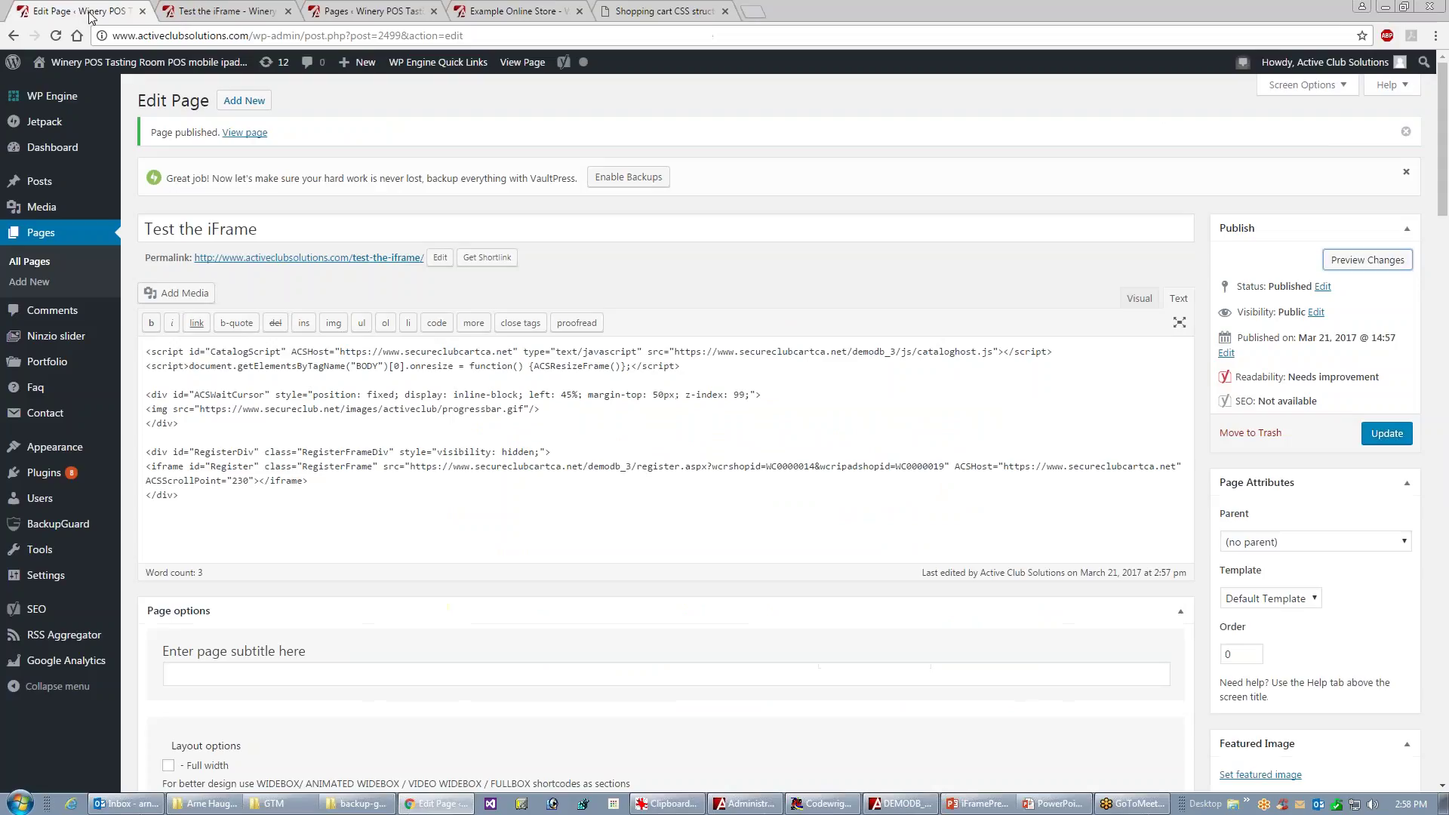
# - Make the page title text white (#ffffff) and clear the subtitle text colour
pyautogui.moveTo(1444, 181); pyautogui.dragTo(1421, 387)
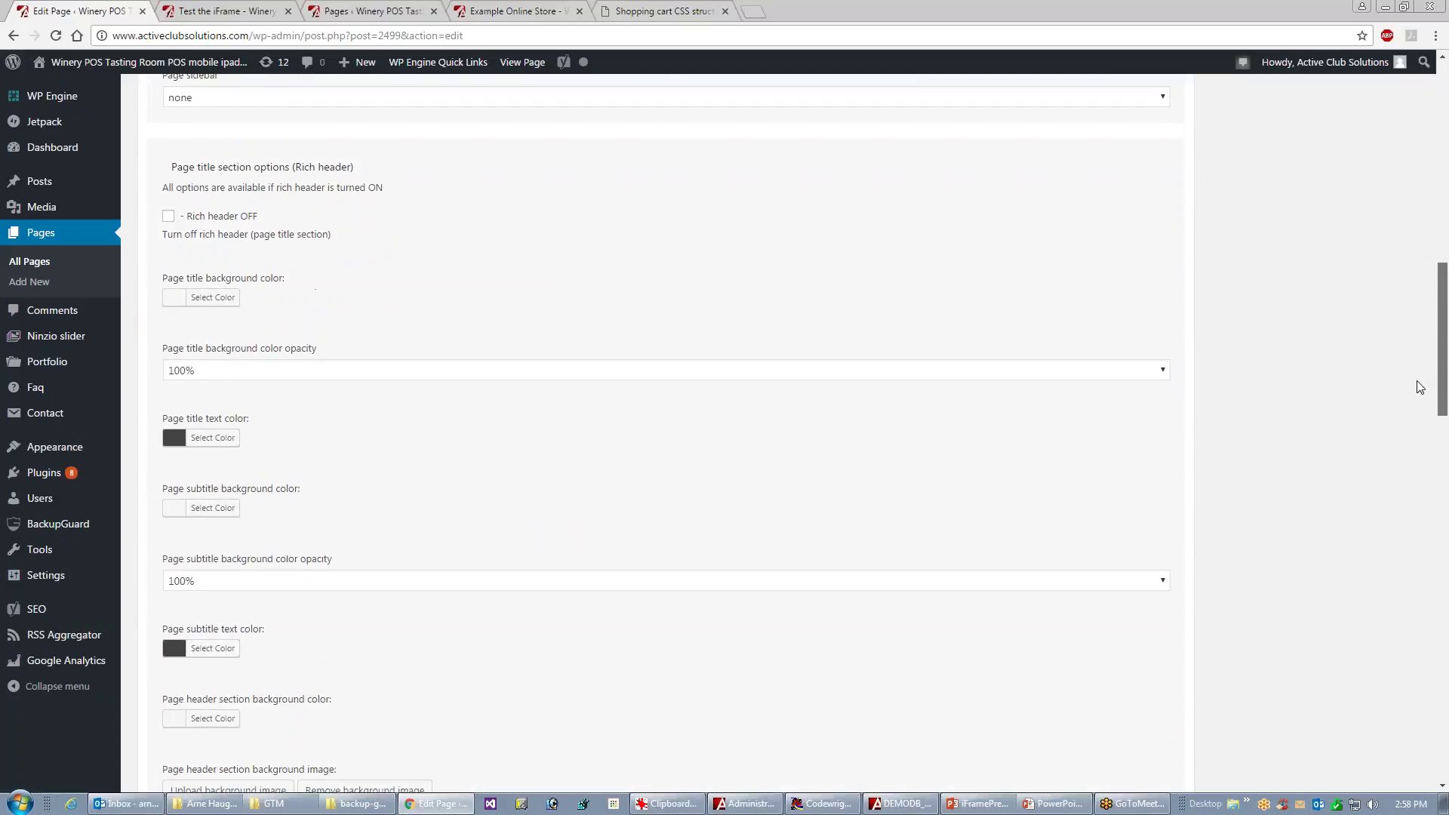
pyautogui.click(215, 438)
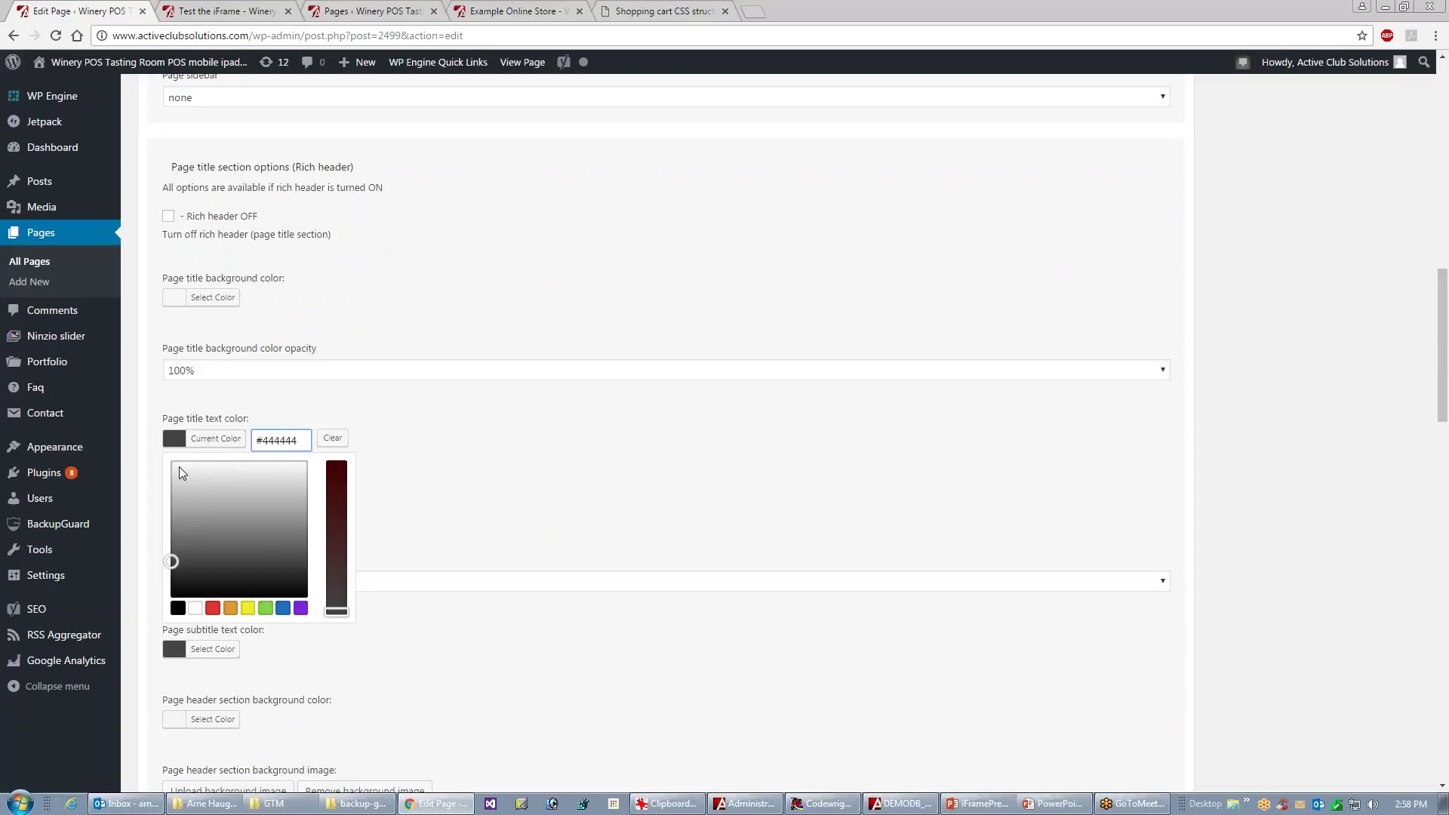
pyautogui.click(195, 608)
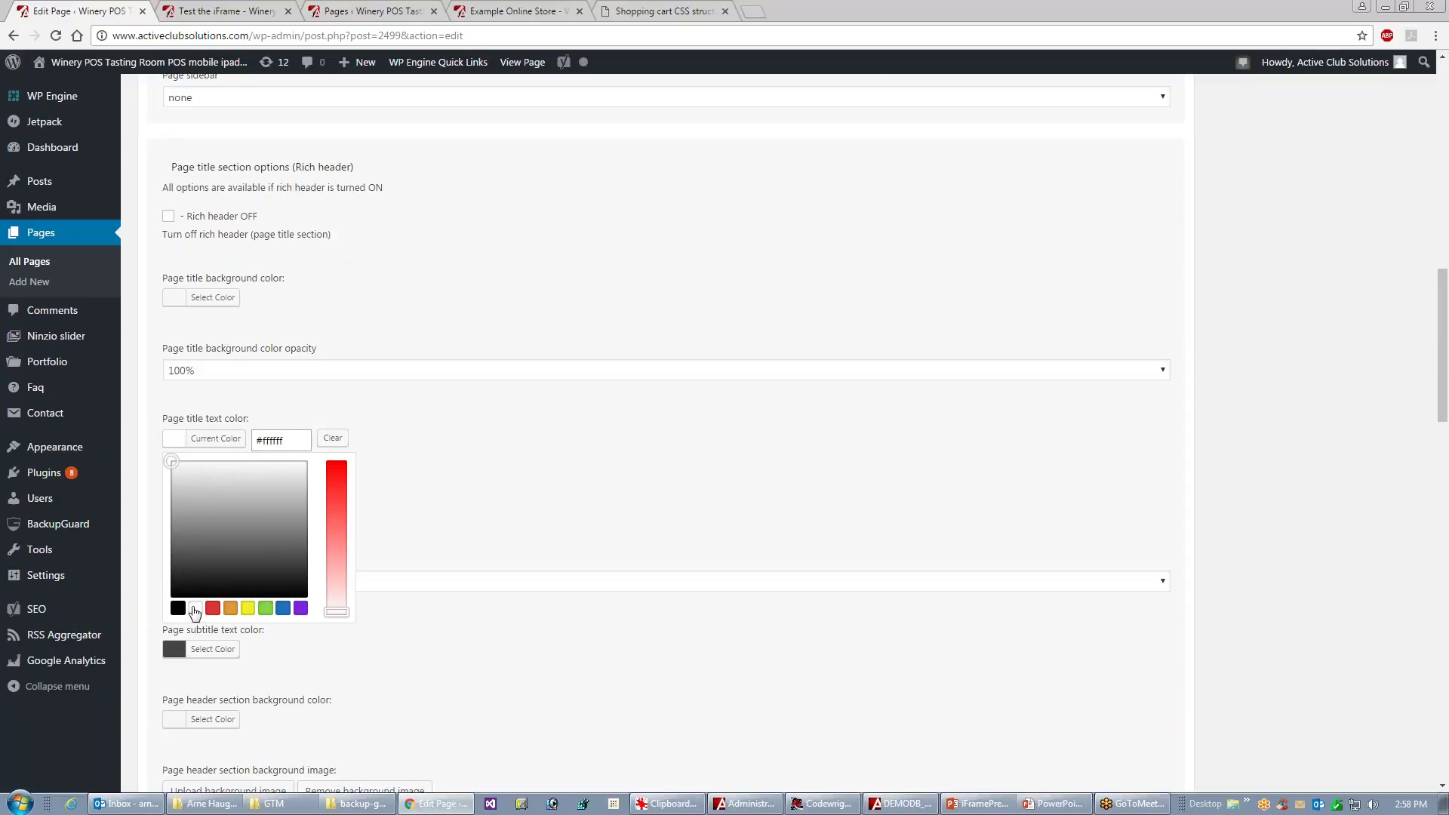
pyautogui.click(210, 650)
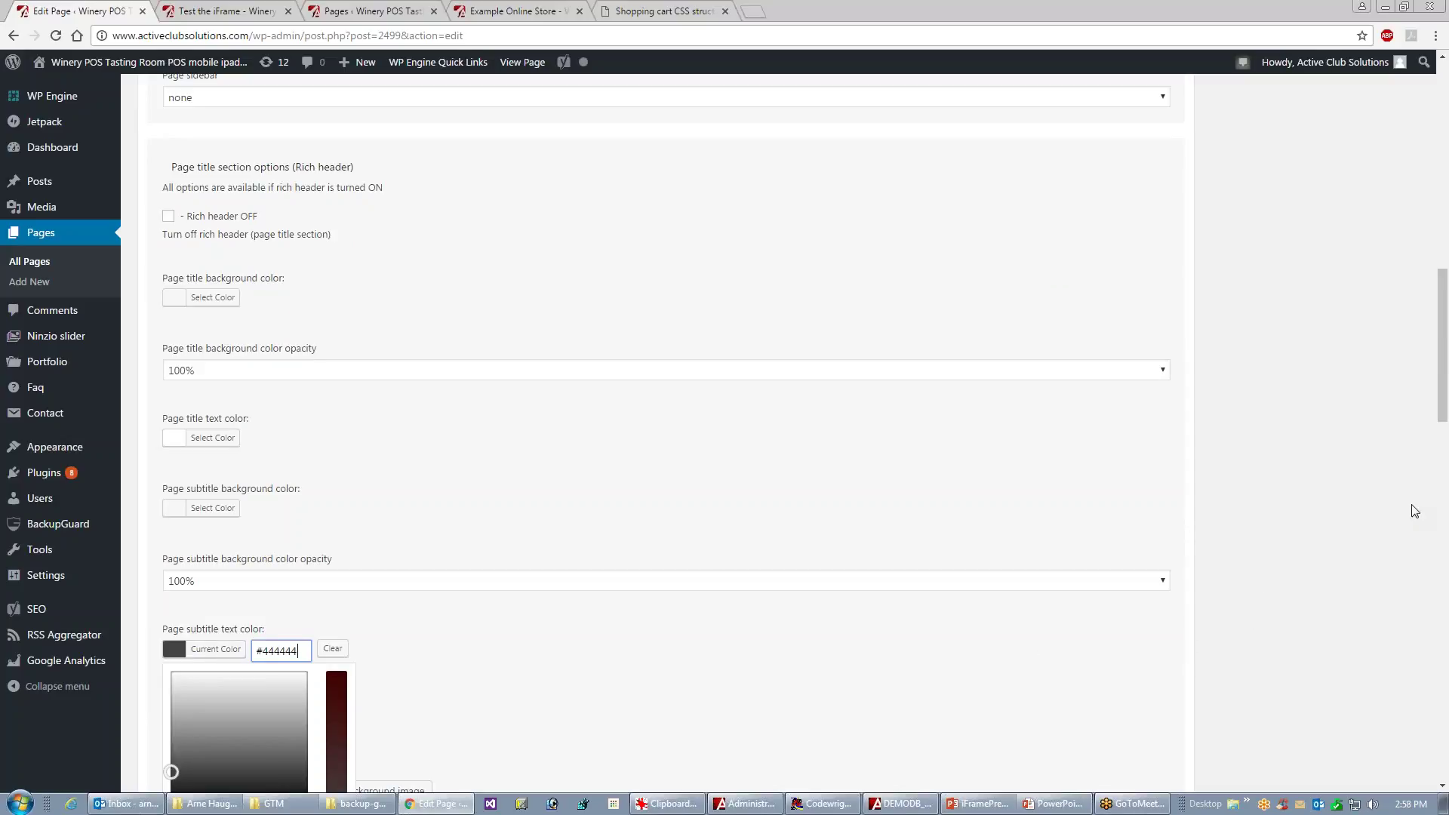
pyautogui.moveTo(1442, 408); pyautogui.dragTo(1441, 483)
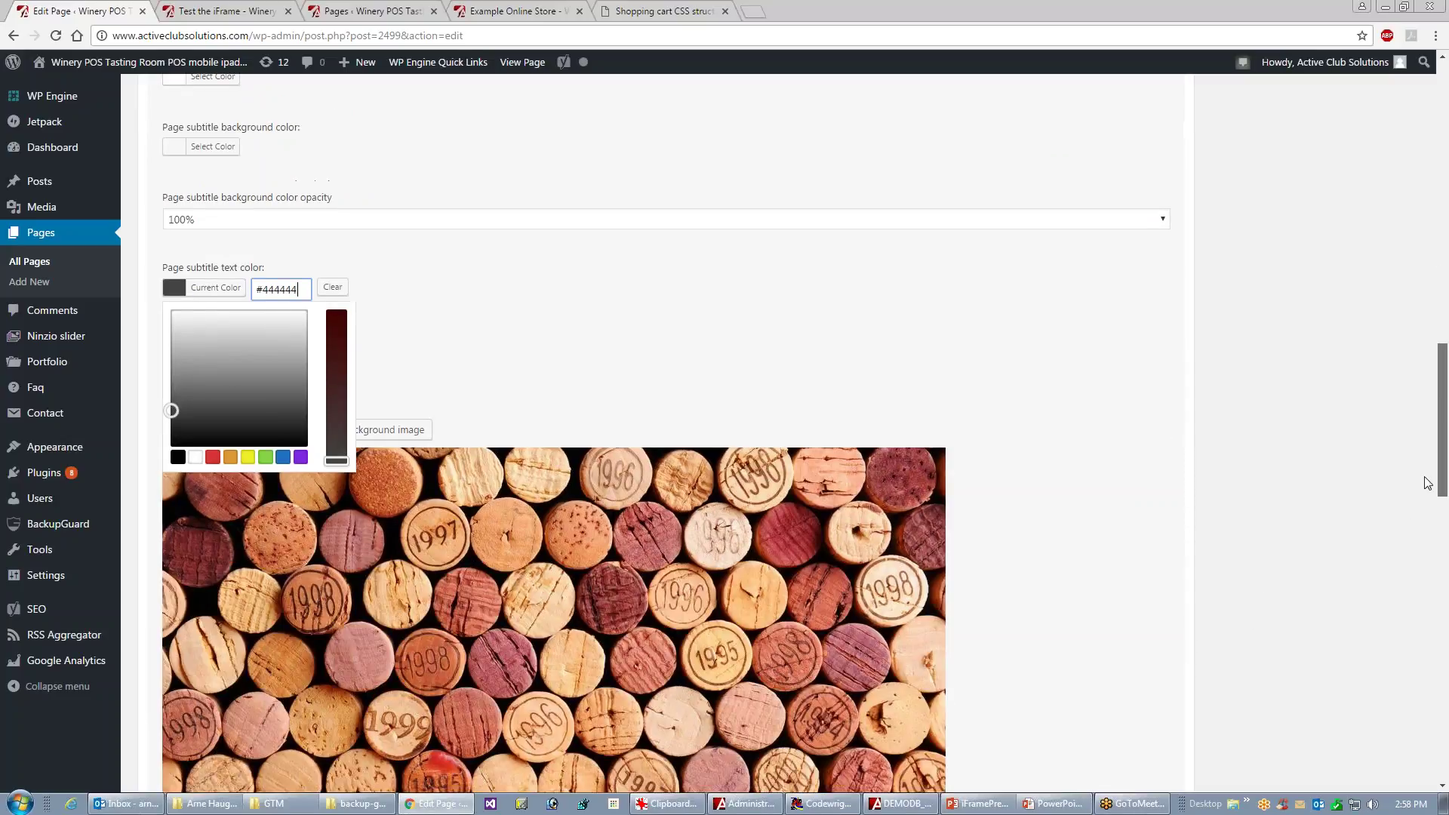
pyautogui.click(198, 457)
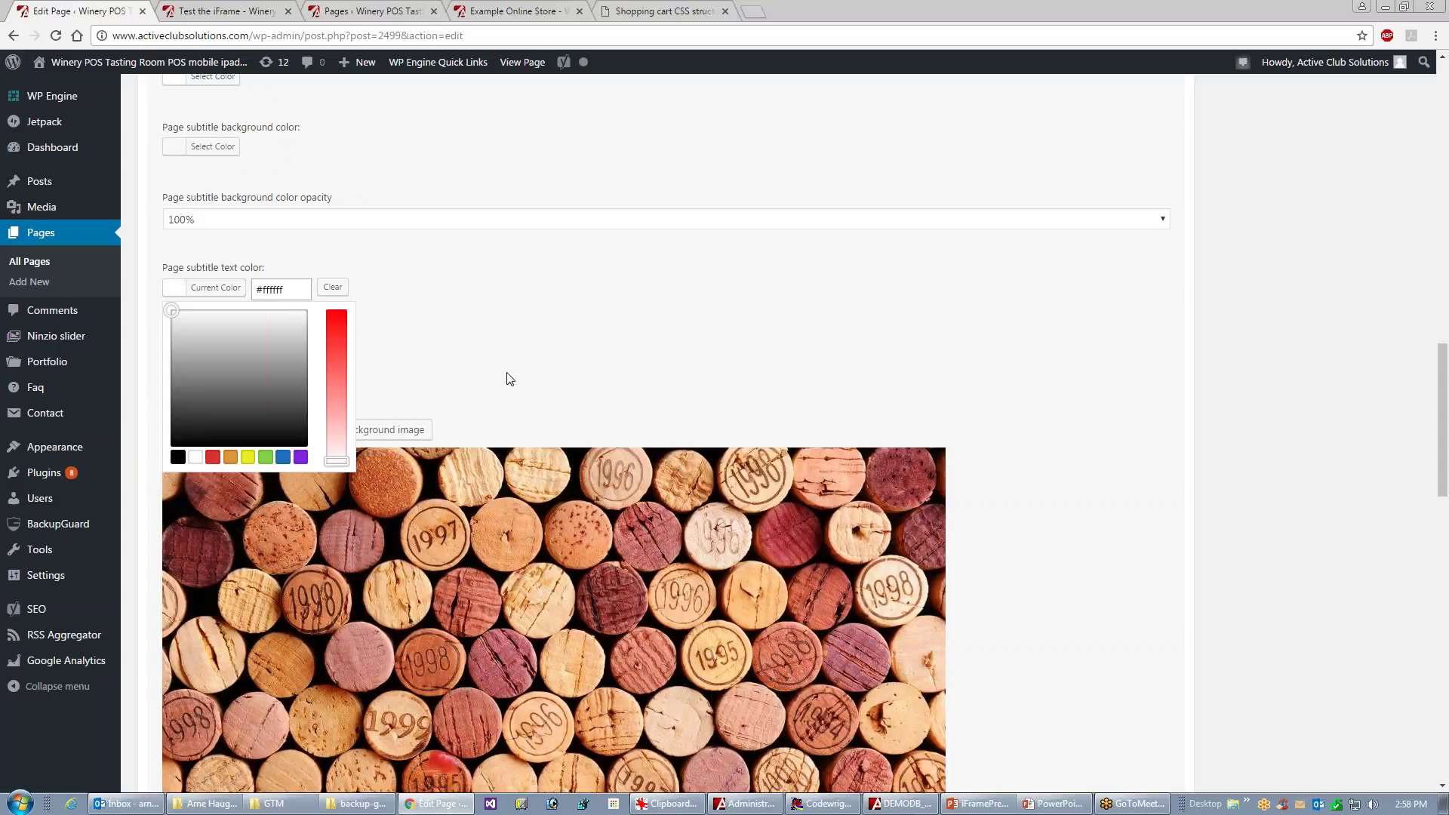
pyautogui.click(332, 287)
pyautogui.moveTo(1438, 362); pyautogui.dragTo(1446, 318)
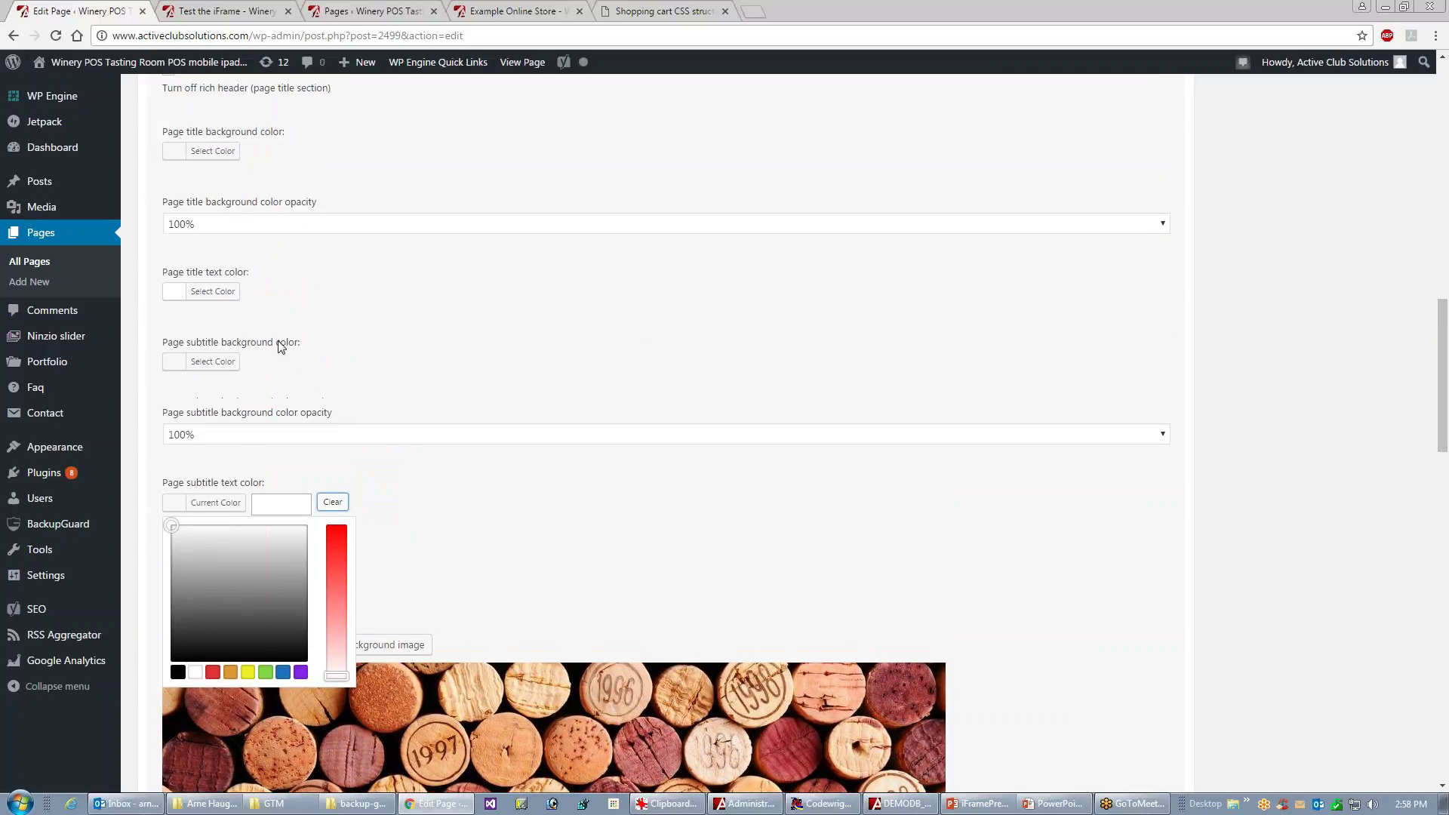
pyautogui.moveTo(1438, 396); pyautogui.dragTo(1438, 532)
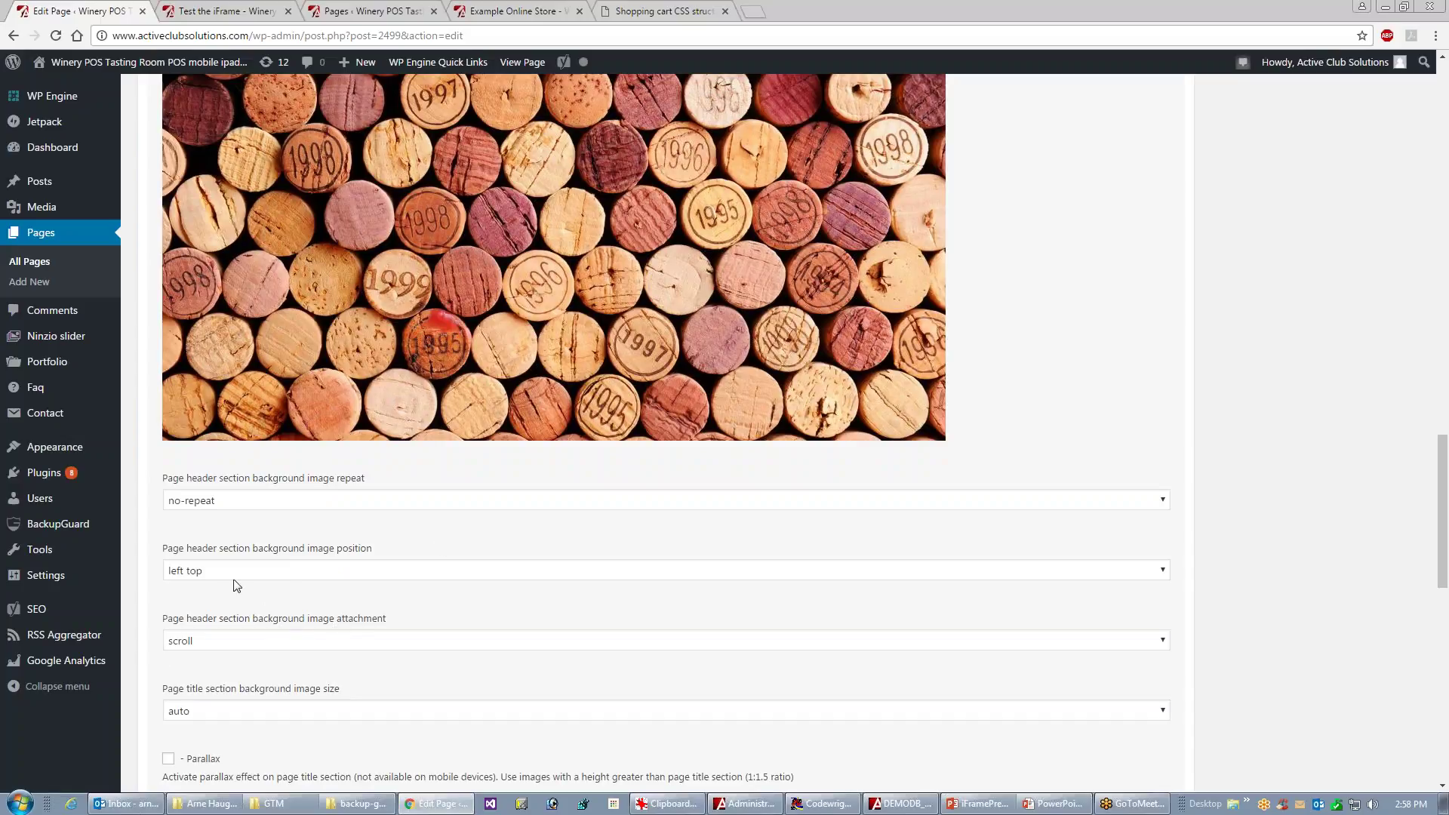
# - Keep the header background image position at center center and preview the updated page
pyautogui.click(241, 571)
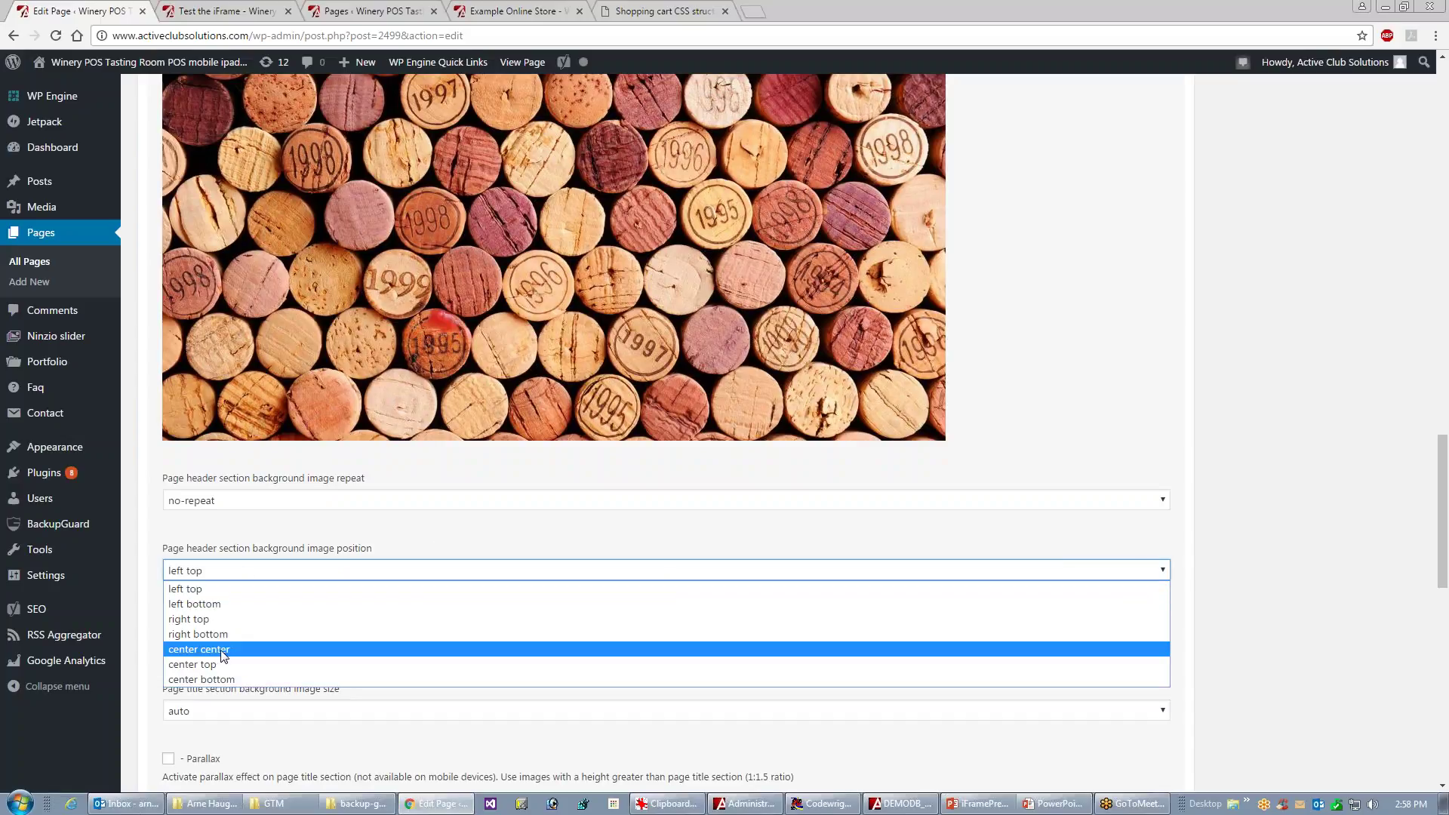
pyautogui.press('Escape')
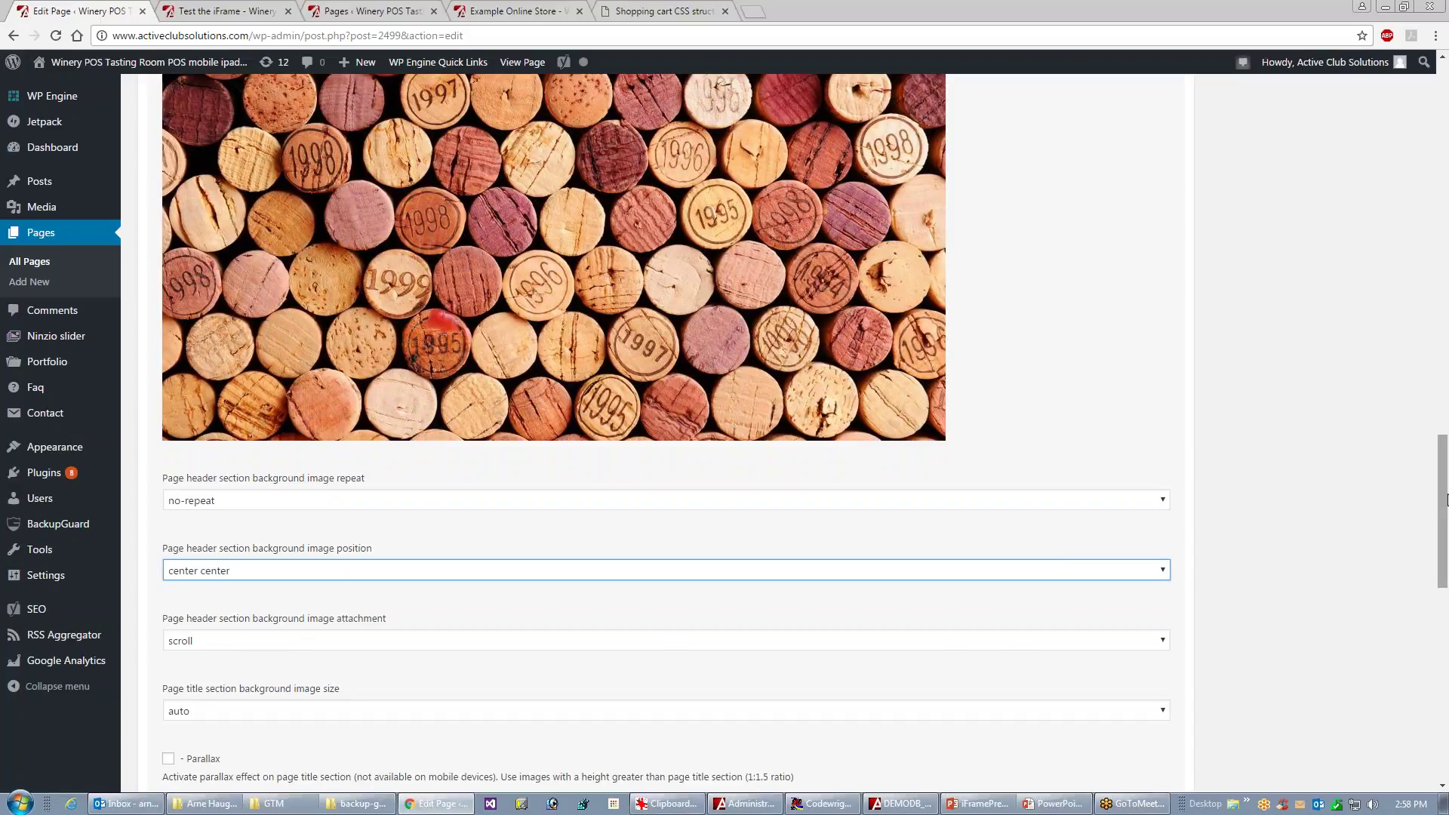
pyautogui.moveTo(1444, 501); pyautogui.dragTo(1443, 140)
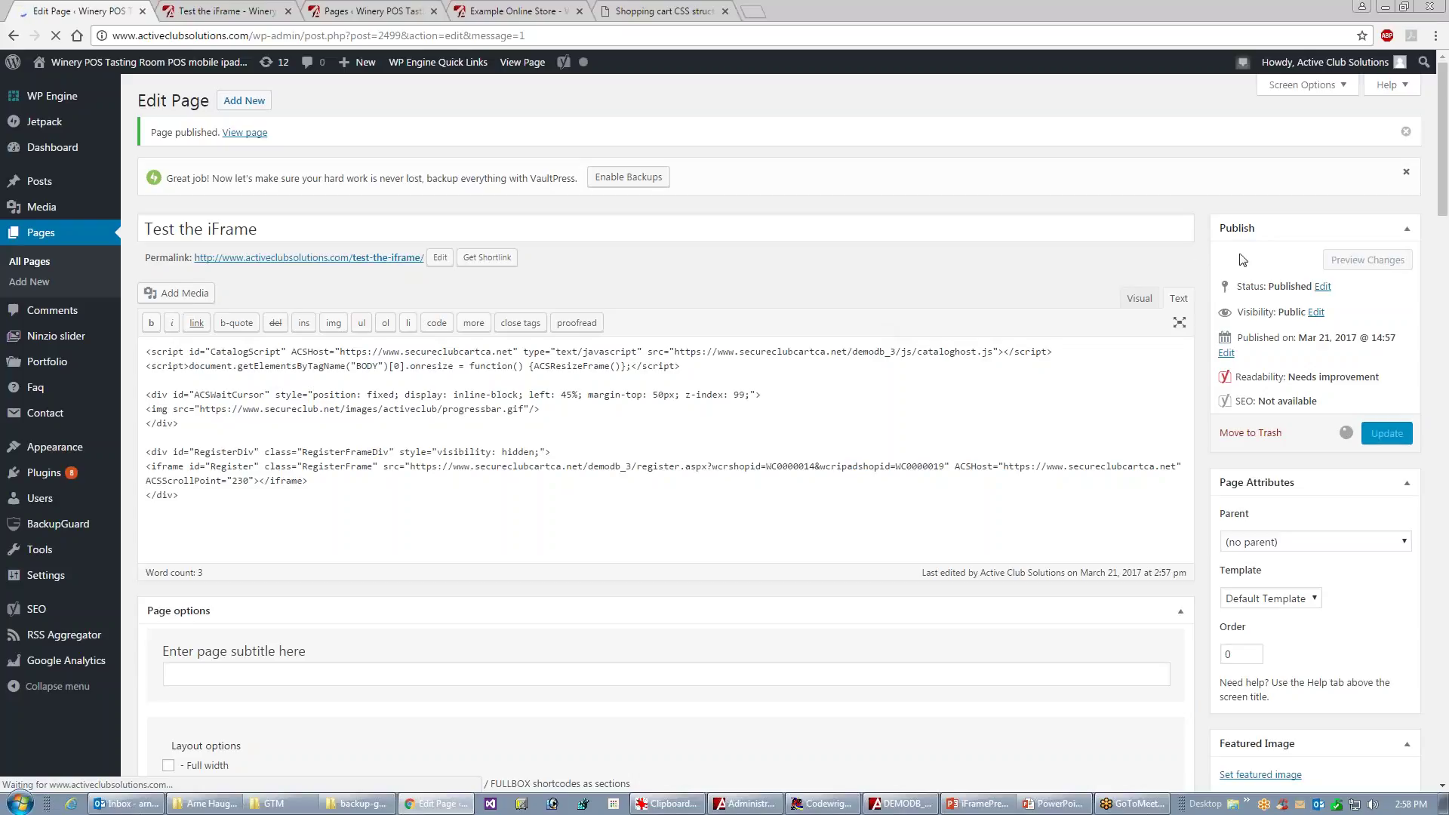
pyautogui.click(1355, 213)
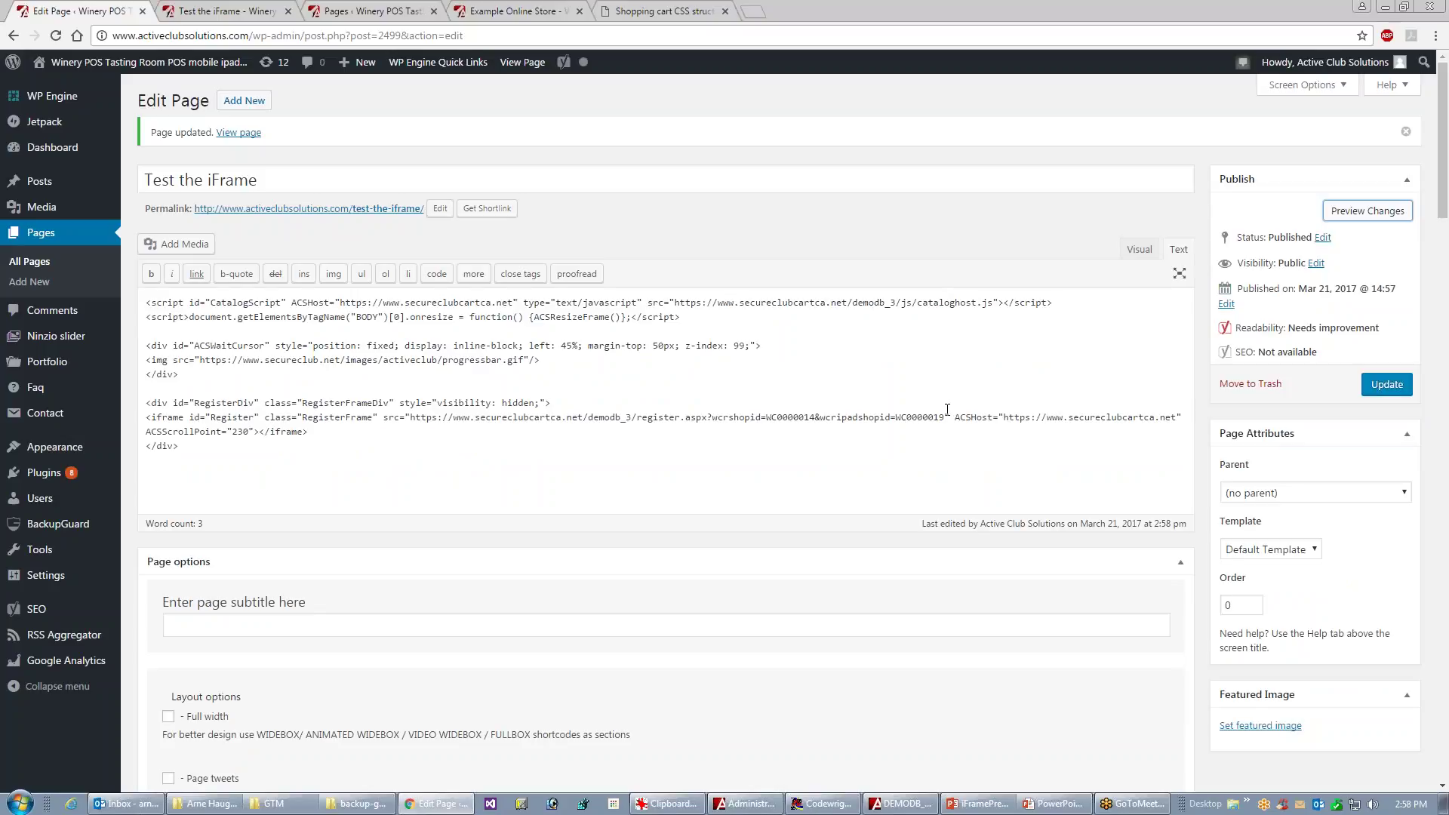
# - Check the preview's white TEST THE IFRAME title over the cork header, then return to the editor
pyautogui.click(225, 17)
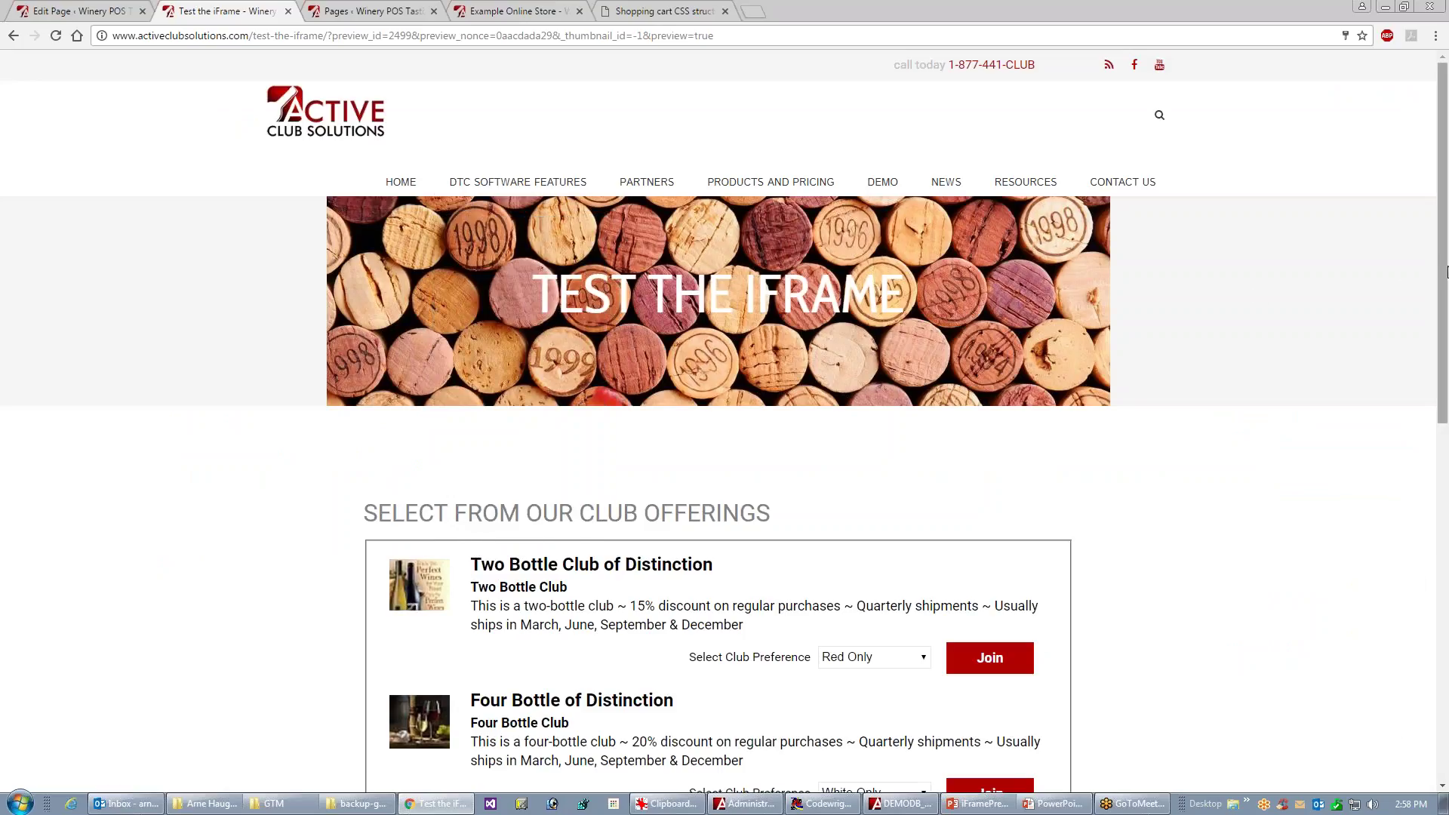
pyautogui.moveTo(1445, 273); pyautogui.dragTo(1443, 241)
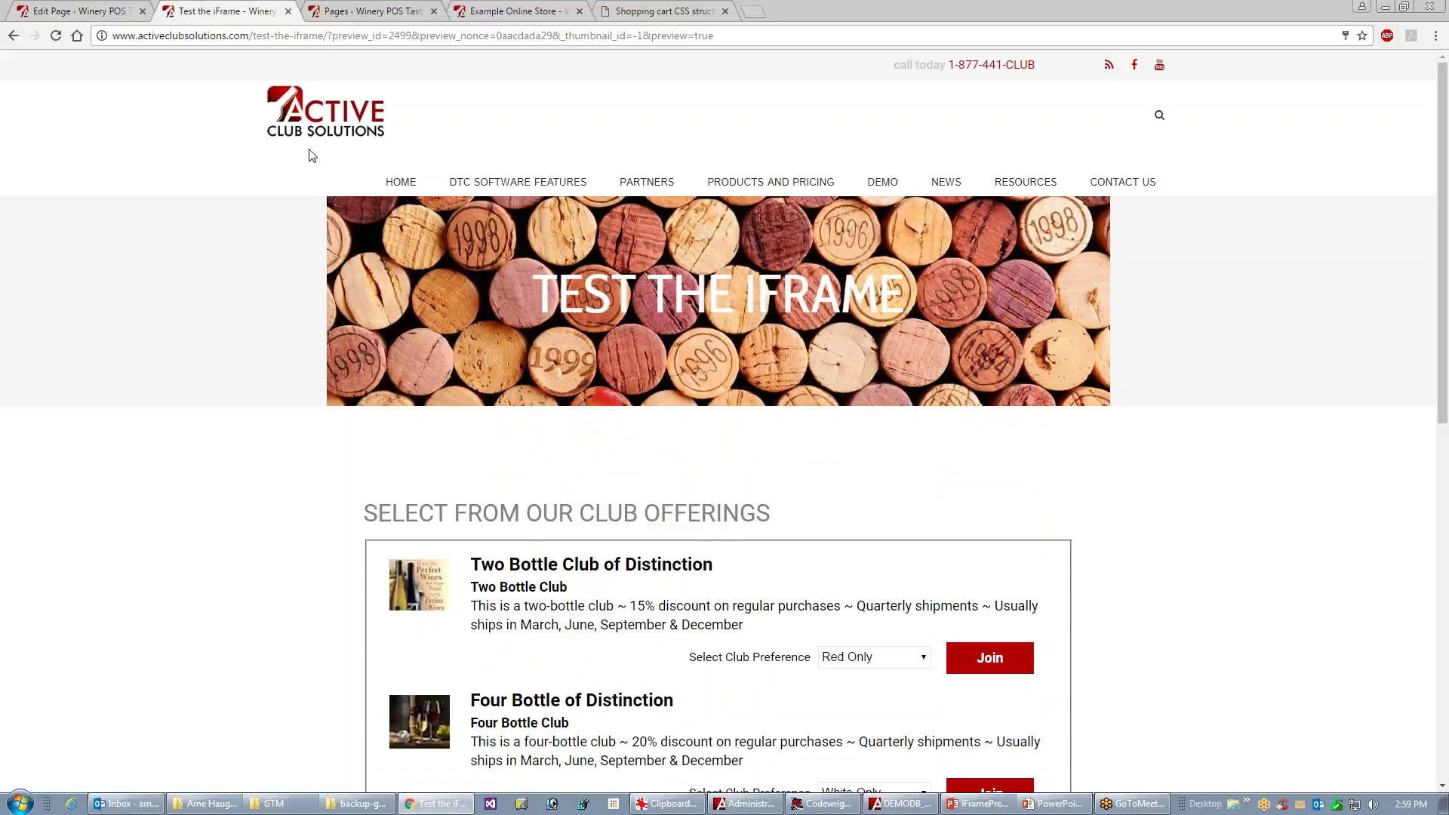
pyautogui.click(48, 15)
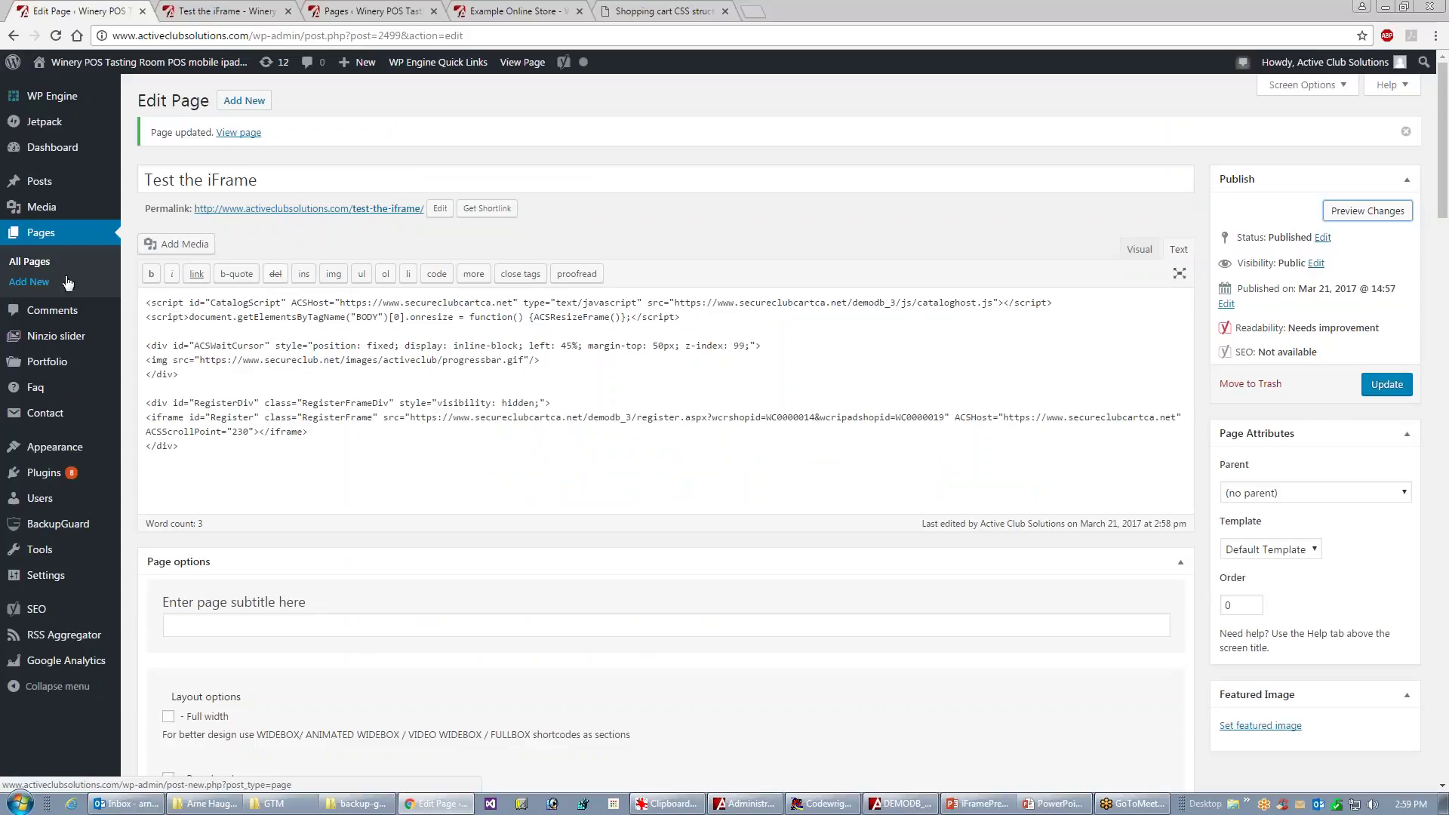
# - Create a new page titled 'My Second iFrame Test' and put the cursor in its content area
pyautogui.click(30, 284)
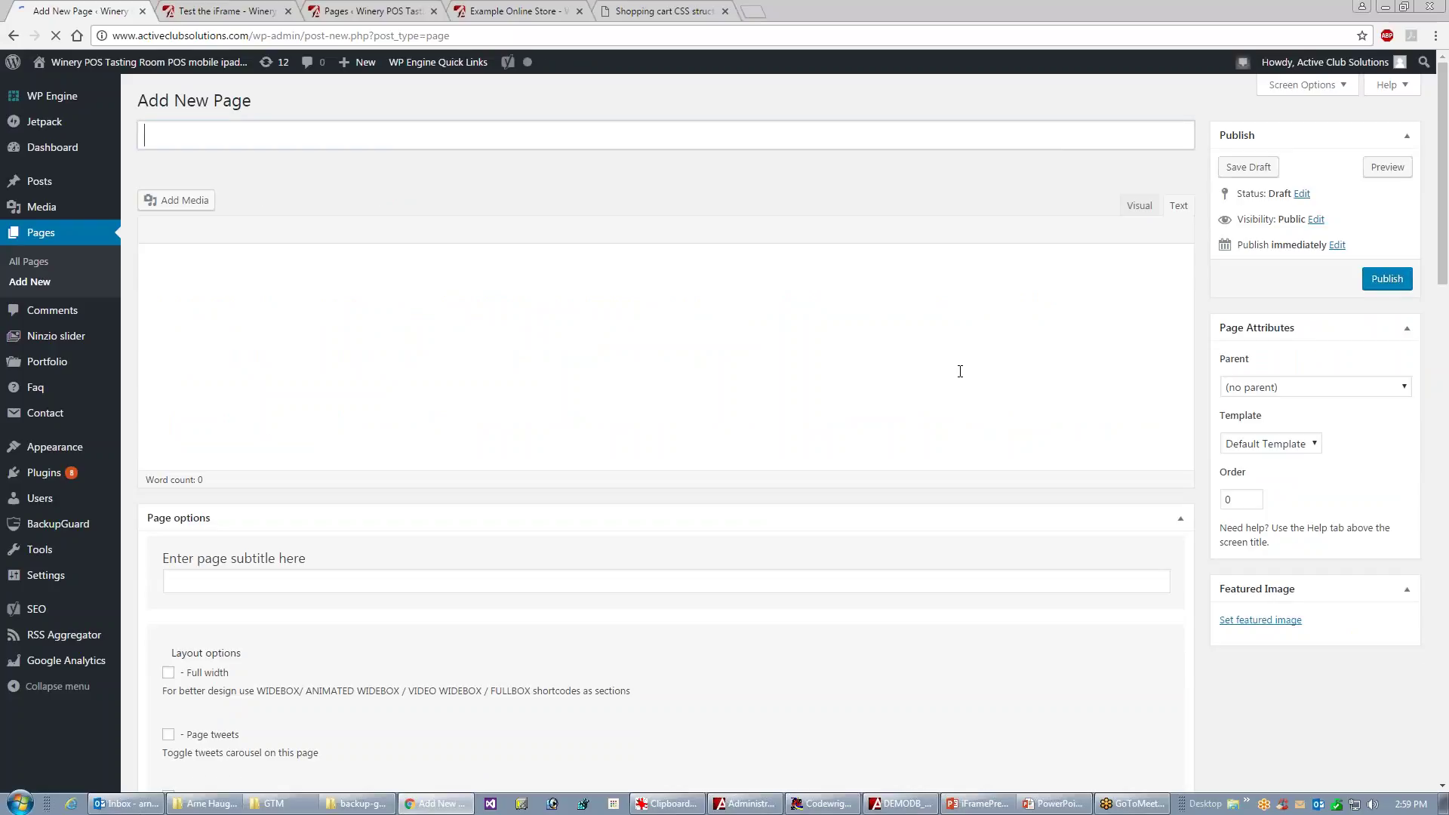
pyautogui.moveTo(39, 181)
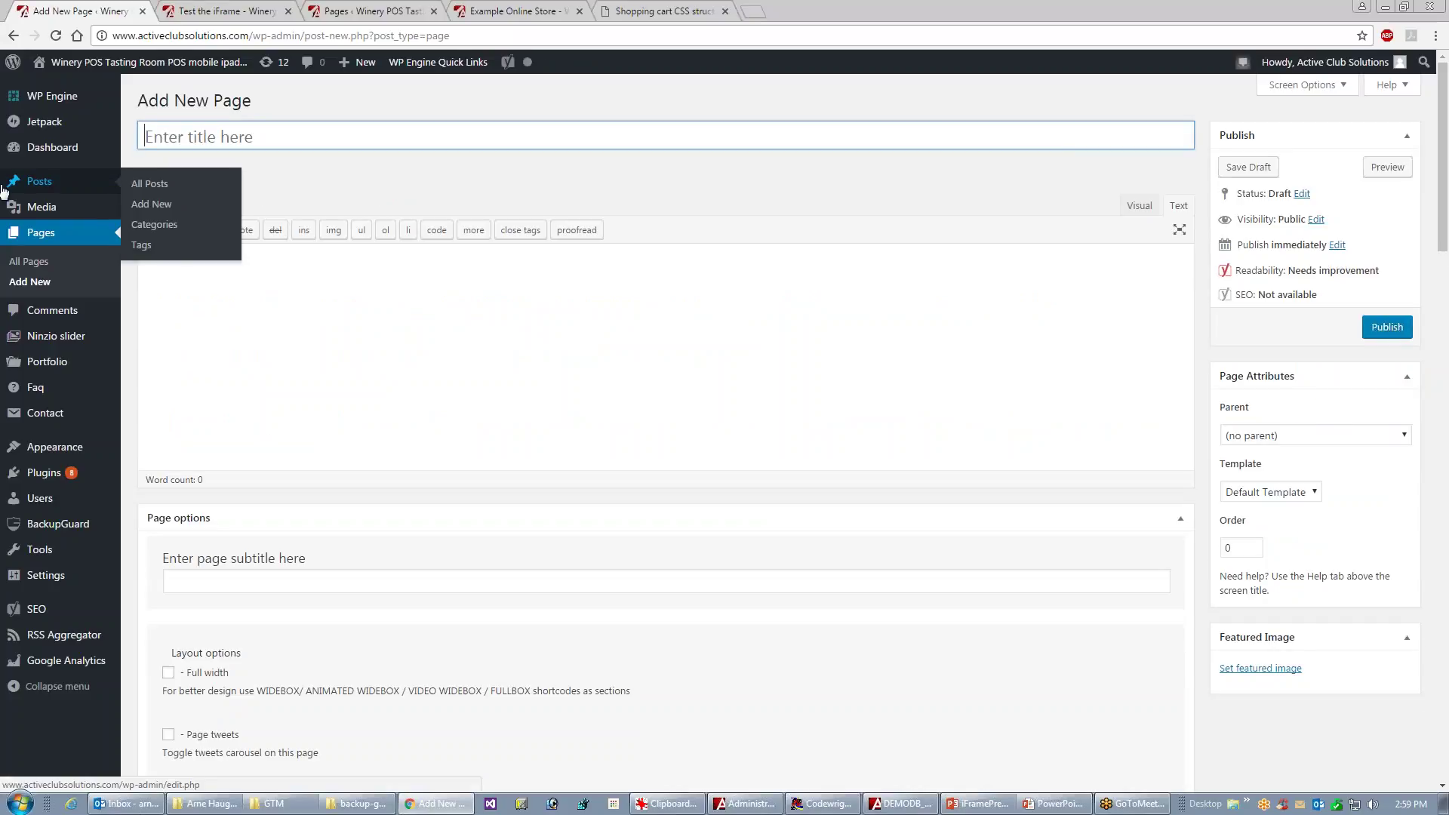
pyautogui.write('My S')
pyautogui.write('econd iFrame Test')
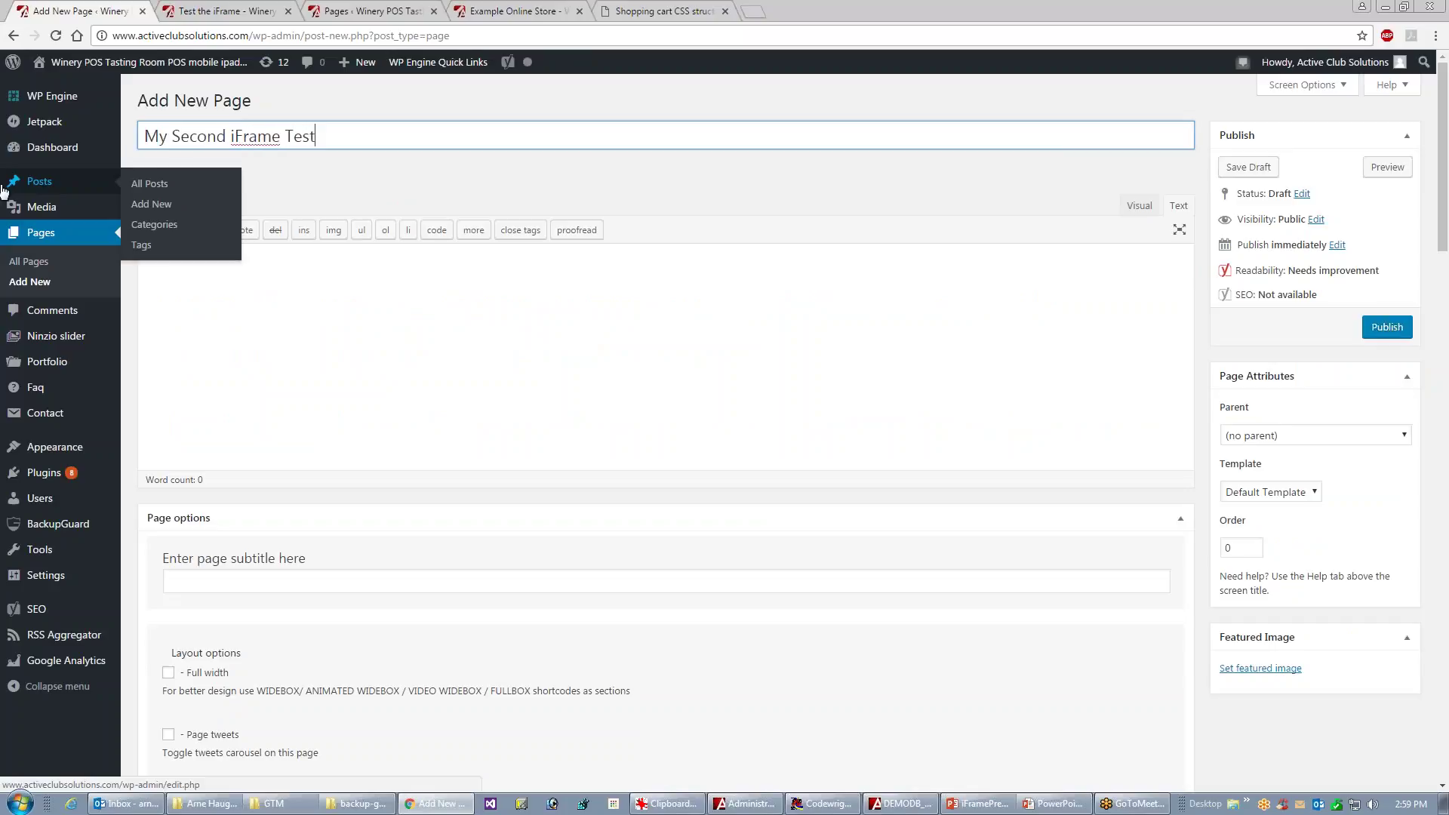
pyautogui.click(628, 406)
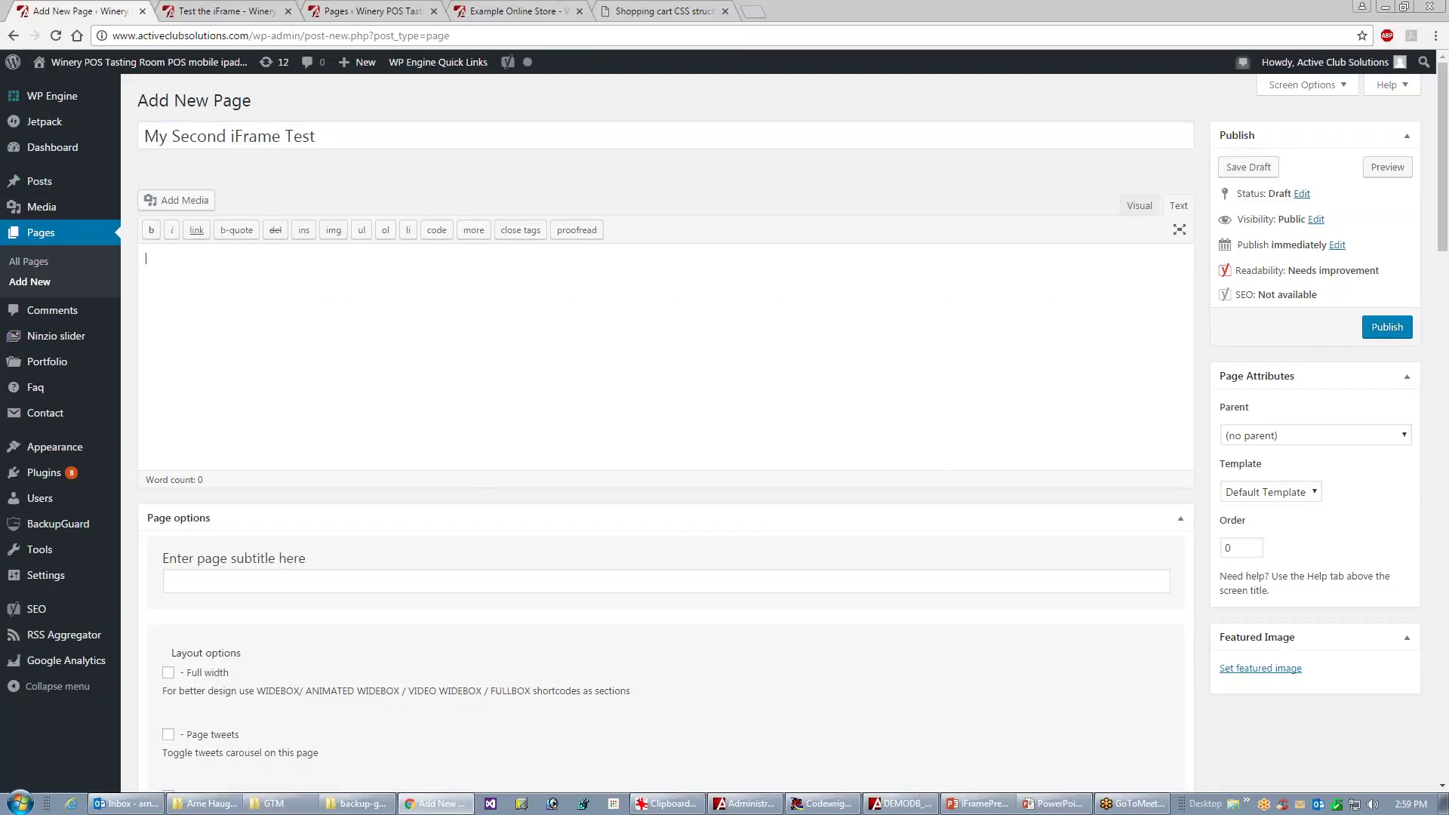
pyautogui.hotkey('alt', 'Tab')
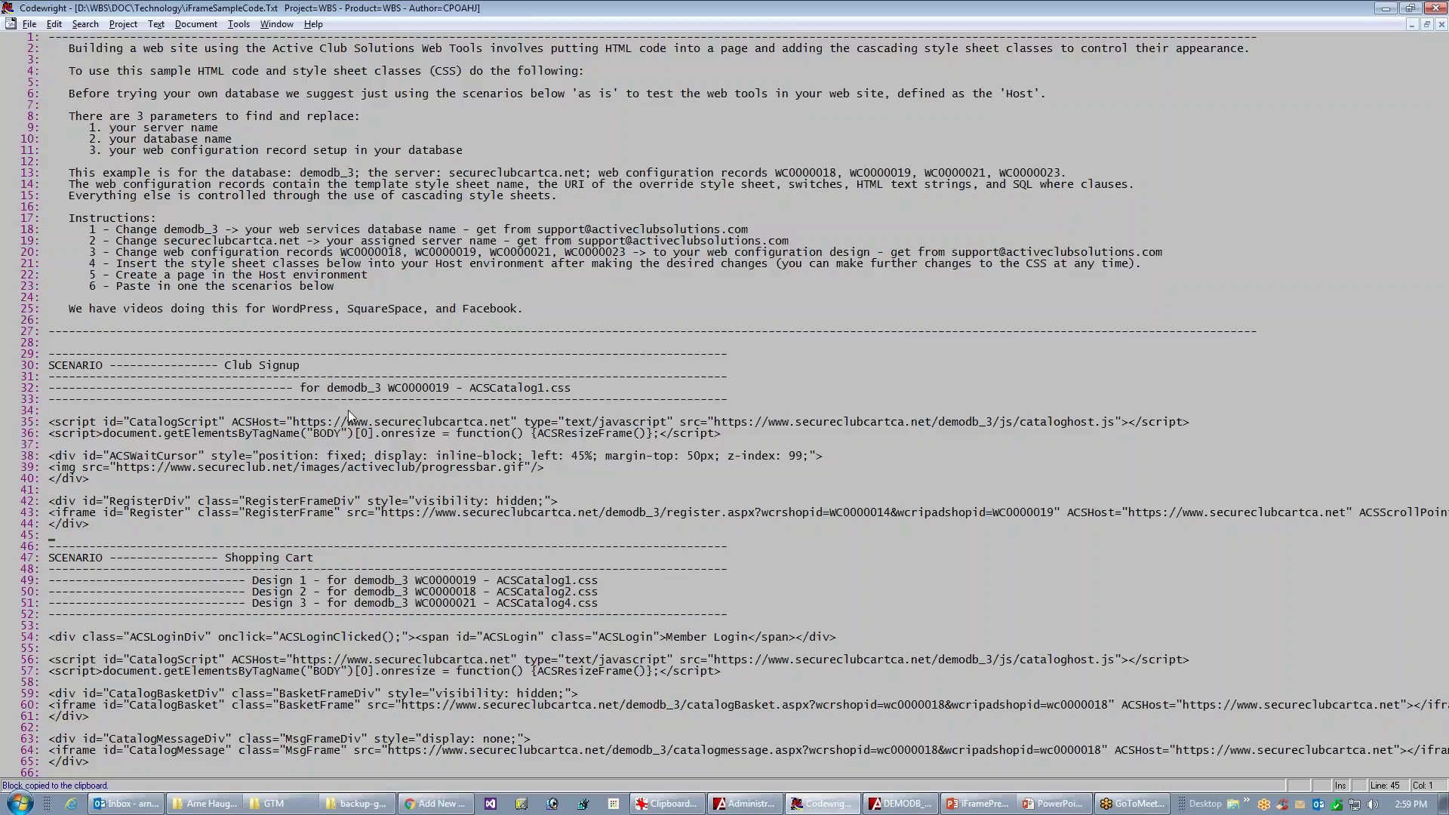
# - Copy the Shopping Cart scenario's HTML block, lines 54–82, from the Codewright sample file
pyautogui.press('Down')
pyautogui.press('Down')
pyautogui.press('Down')
pyautogui.press('Down')
pyautogui.press('Down')
pyautogui.press('Down')
pyautogui.press('Down')
pyautogui.press('Down')
pyautogui.press('Down')
pyautogui.press('Down')
pyautogui.press('Down')
pyautogui.press('Down')
pyautogui.press('Down')
pyautogui.press('Down')
pyautogui.press('Down')
pyautogui.press('Down')
pyautogui.press('Down')
pyautogui.press('Down')
pyautogui.press('Down')
pyautogui.press('Down')
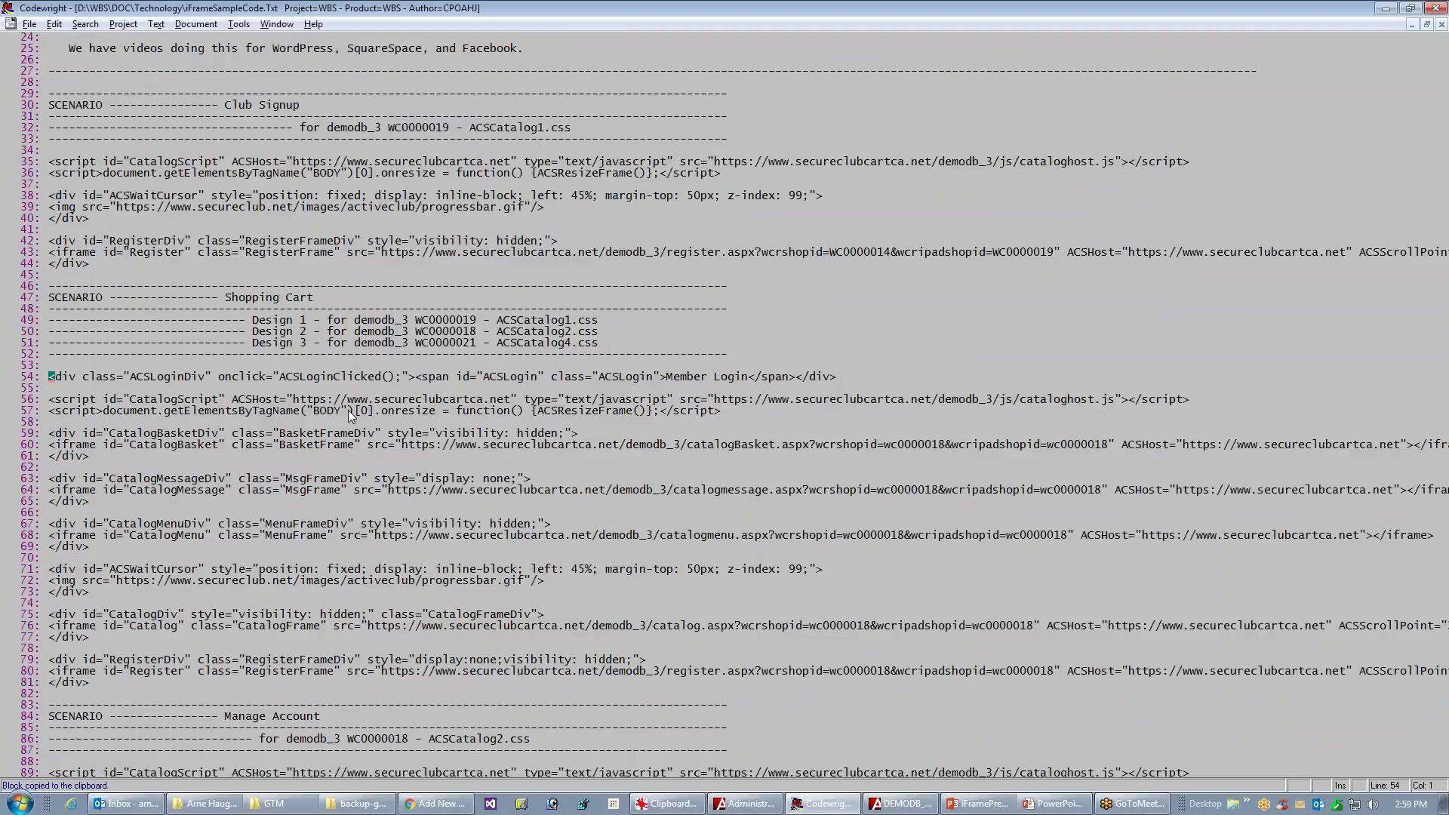
pyautogui.hotkey('shift', 'Down')
pyautogui.hotkey('shift', 'Down')
pyautogui.hotkey('shift', 'Down')
pyautogui.hotkey('shift', 'Down')
pyautogui.hotkey('shift', 'Down')
pyautogui.hotkey('shift', 'Down')
pyautogui.hotkey('shift', 'Down')
pyautogui.hotkey('shift', 'Down')
pyautogui.hotkey('shift', 'Down')
pyautogui.hotkey('shift', 'Down')
pyautogui.hotkey('shift', 'Down')
pyautogui.hotkey('shift', 'Down')
pyautogui.hotkey('shift', 'Down')
pyautogui.hotkey('shift', 'Down')
pyautogui.hotkey('shift', 'Down')
pyautogui.hotkey('shift', 'Down')
pyautogui.hotkey('shift', 'Down')
pyautogui.hotkey('shift', 'Down')
pyautogui.hotkey('shift', 'Down')
pyautogui.hotkey('shift', 'Down')
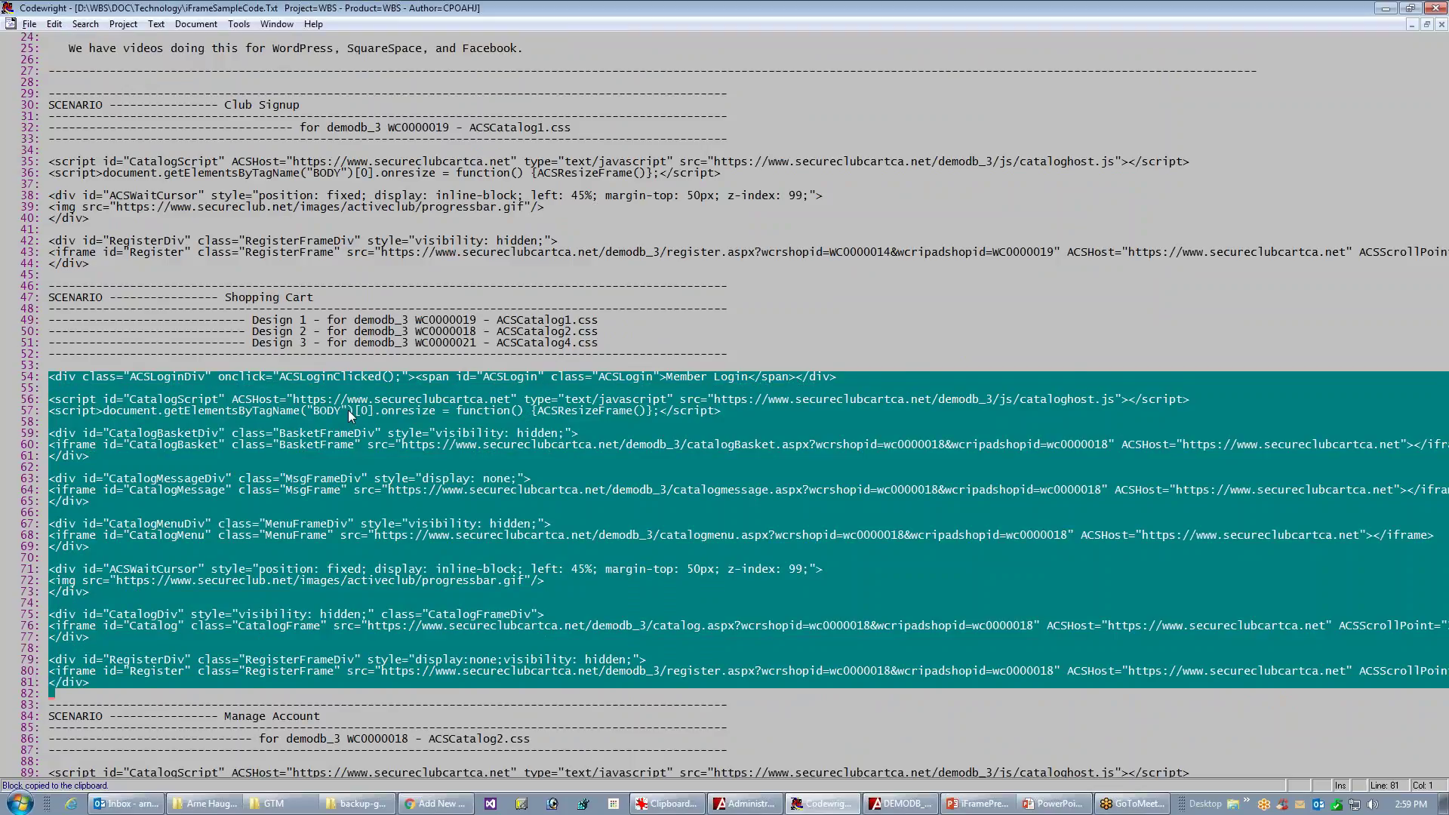
pyautogui.press('Escape')
pyautogui.hotkey('alt', 'Tab')
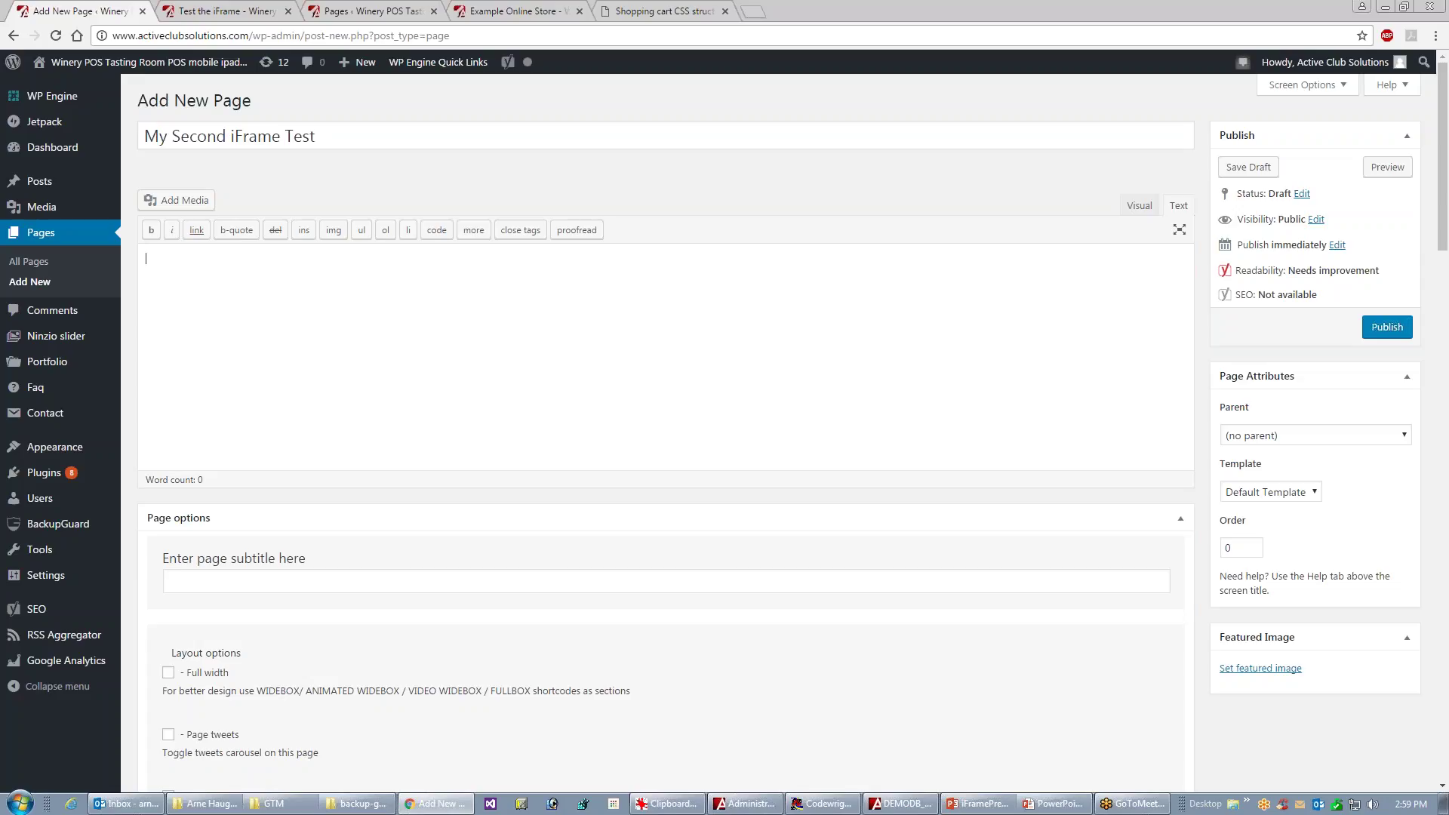
# - Paste the Shopping Cart code into the page body and scroll to the page header settings
pyautogui.hotkey('ctrl', 'v')
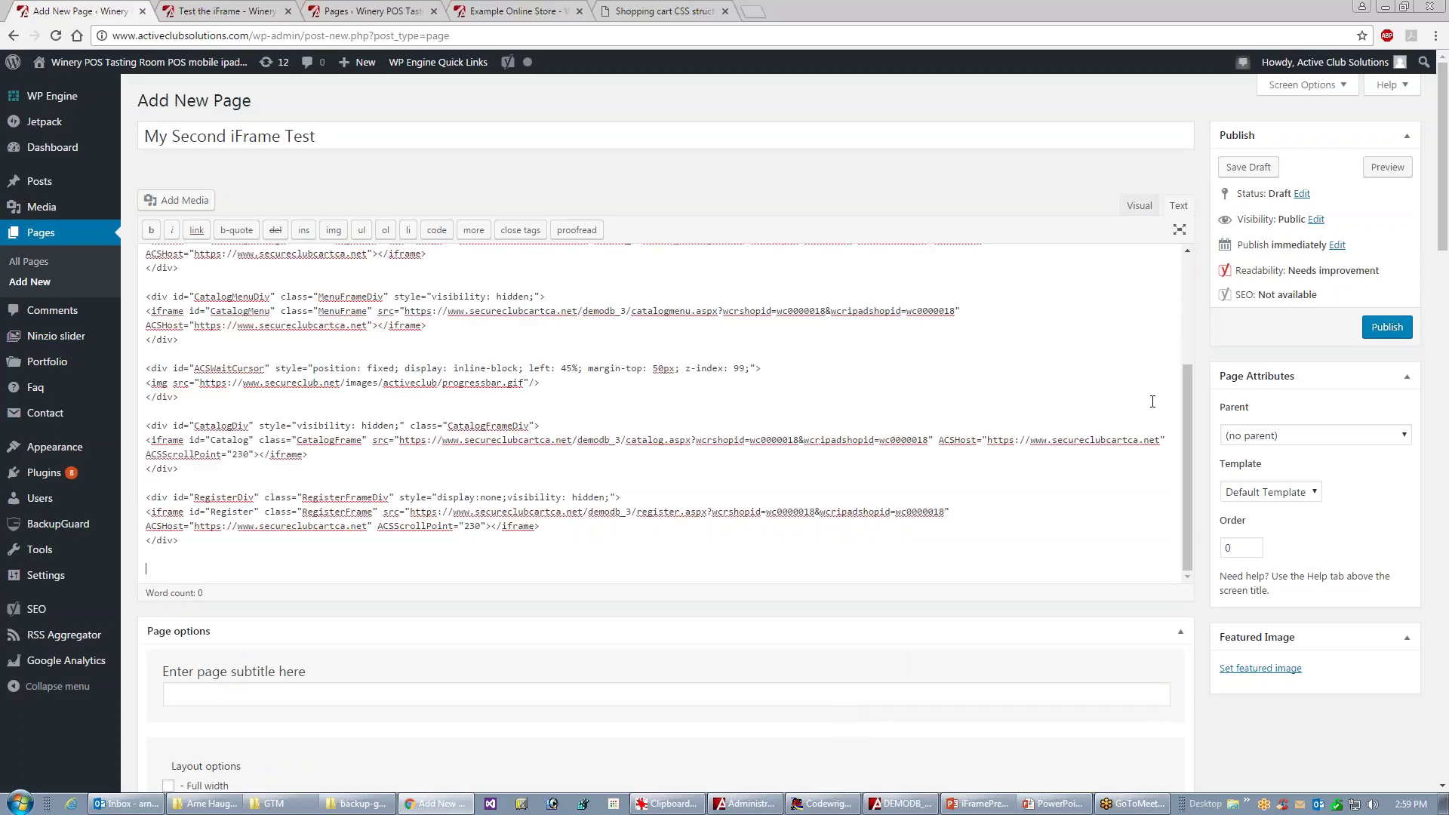
pyautogui.moveTo(1444, 183); pyautogui.dragTo(1433, 471)
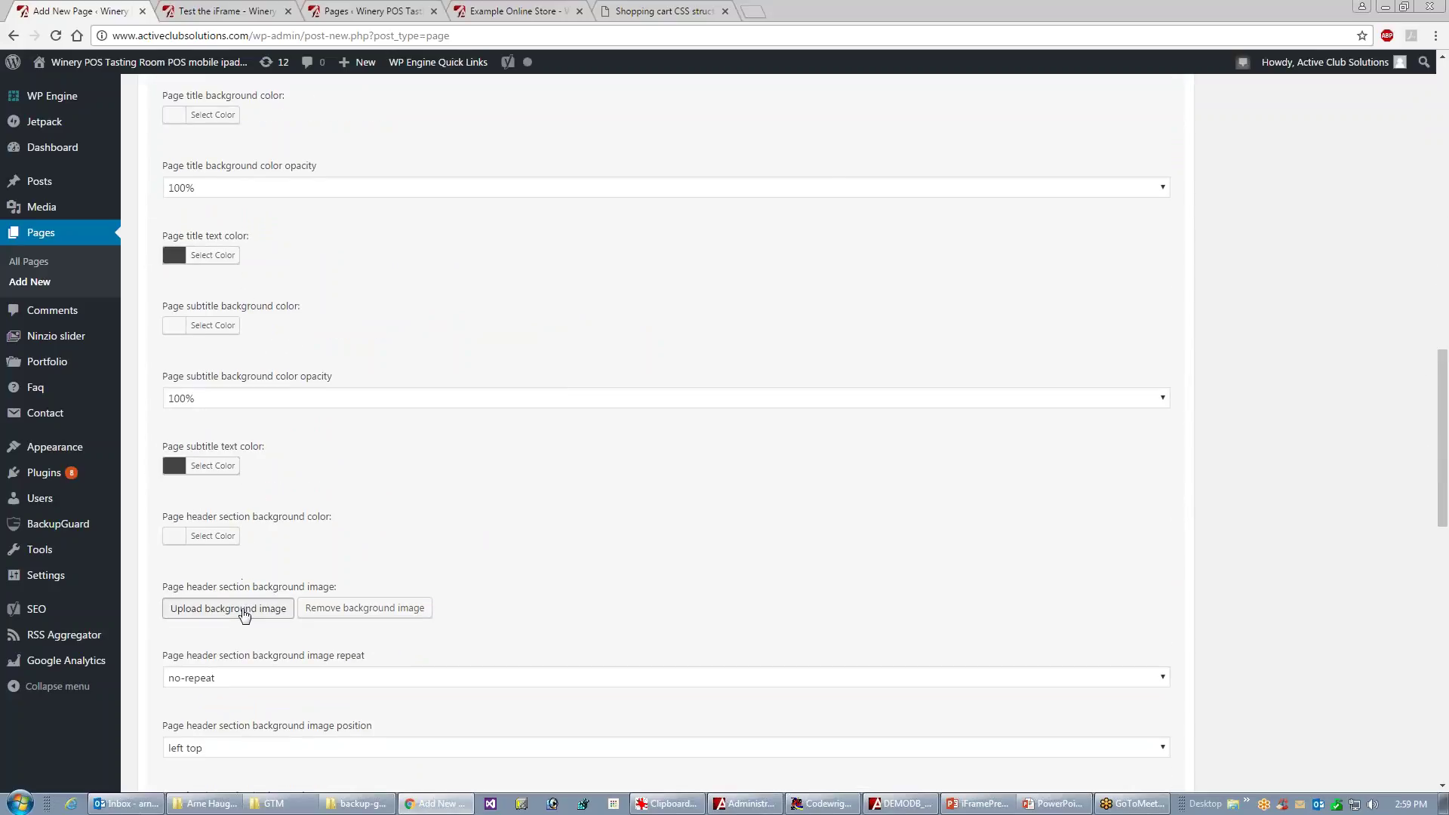
# - Set ChangeLogBackground_3.png as the page header background image
pyautogui.click(240, 616)
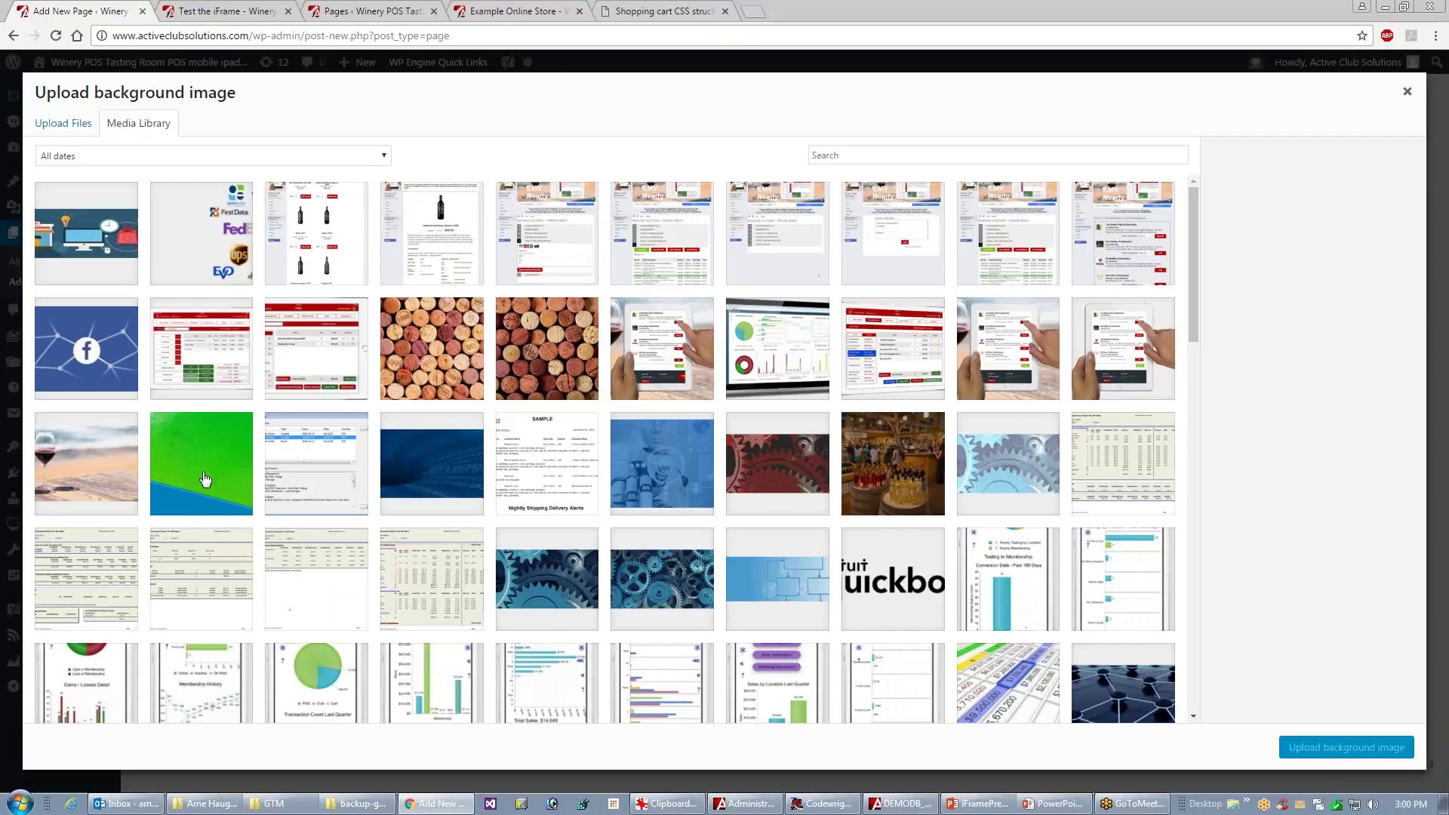
pyautogui.click(428, 482)
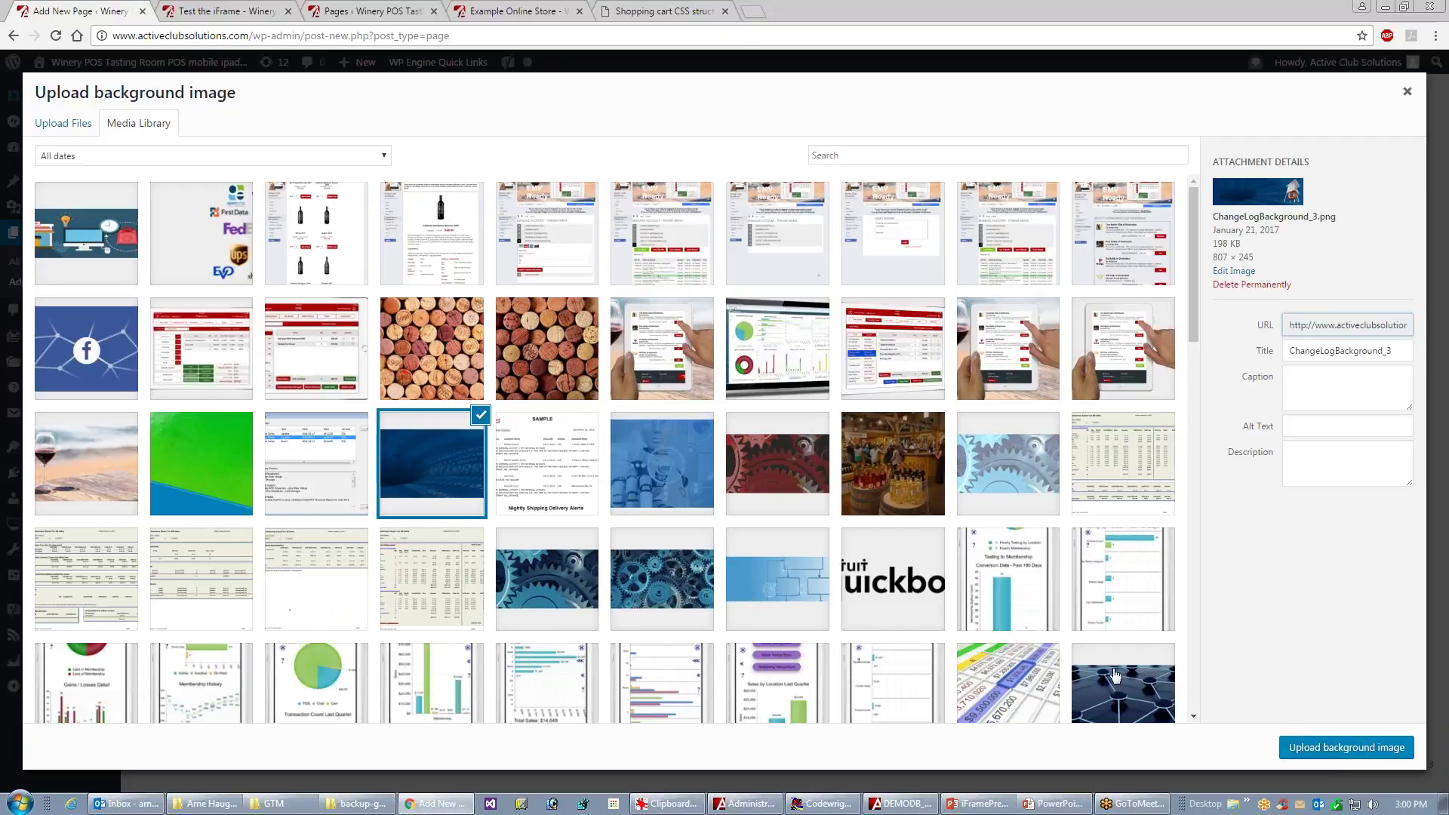
pyautogui.click(1323, 748)
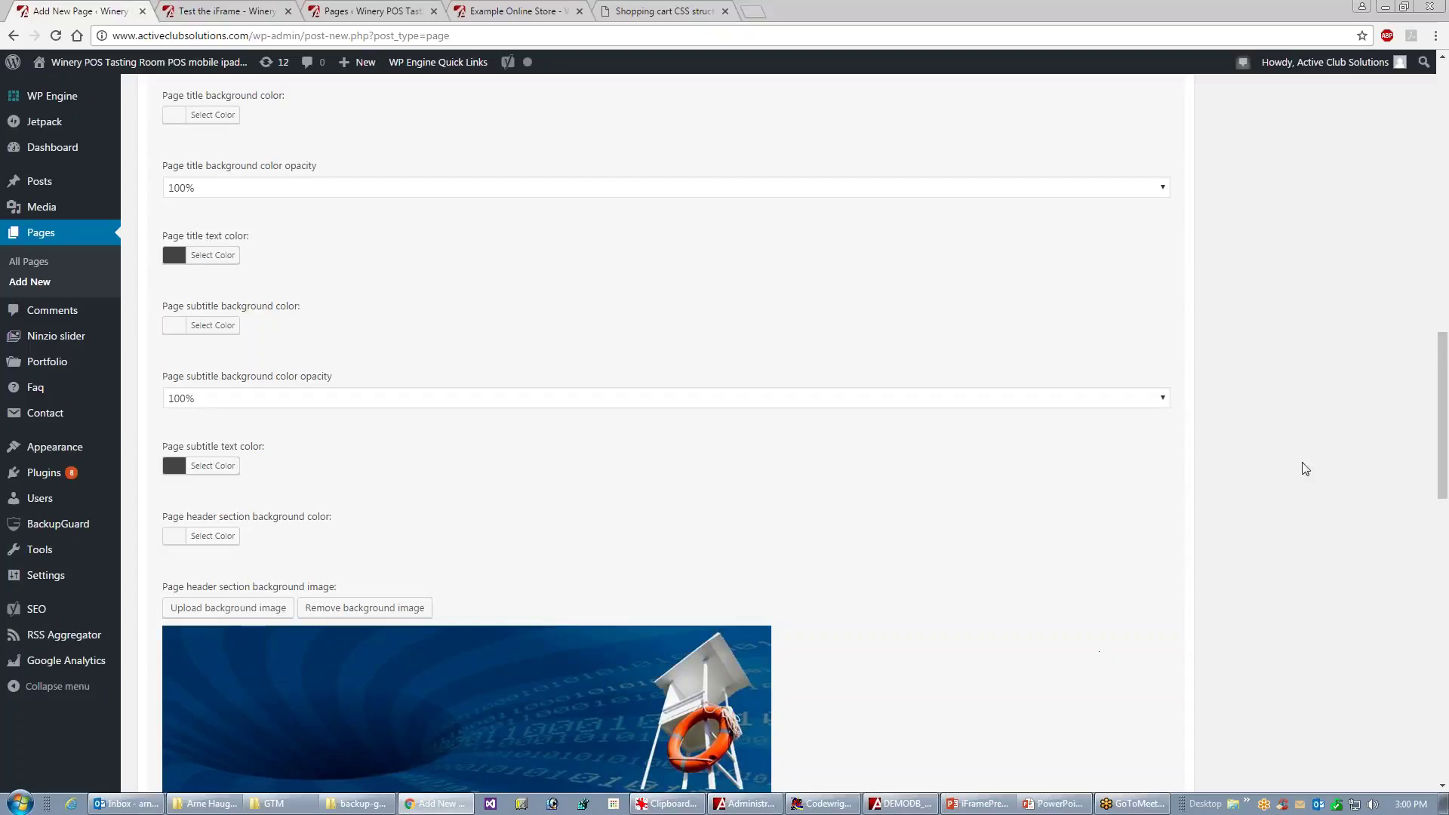
pyautogui.moveTo(1443, 408); pyautogui.dragTo(1444, 360)
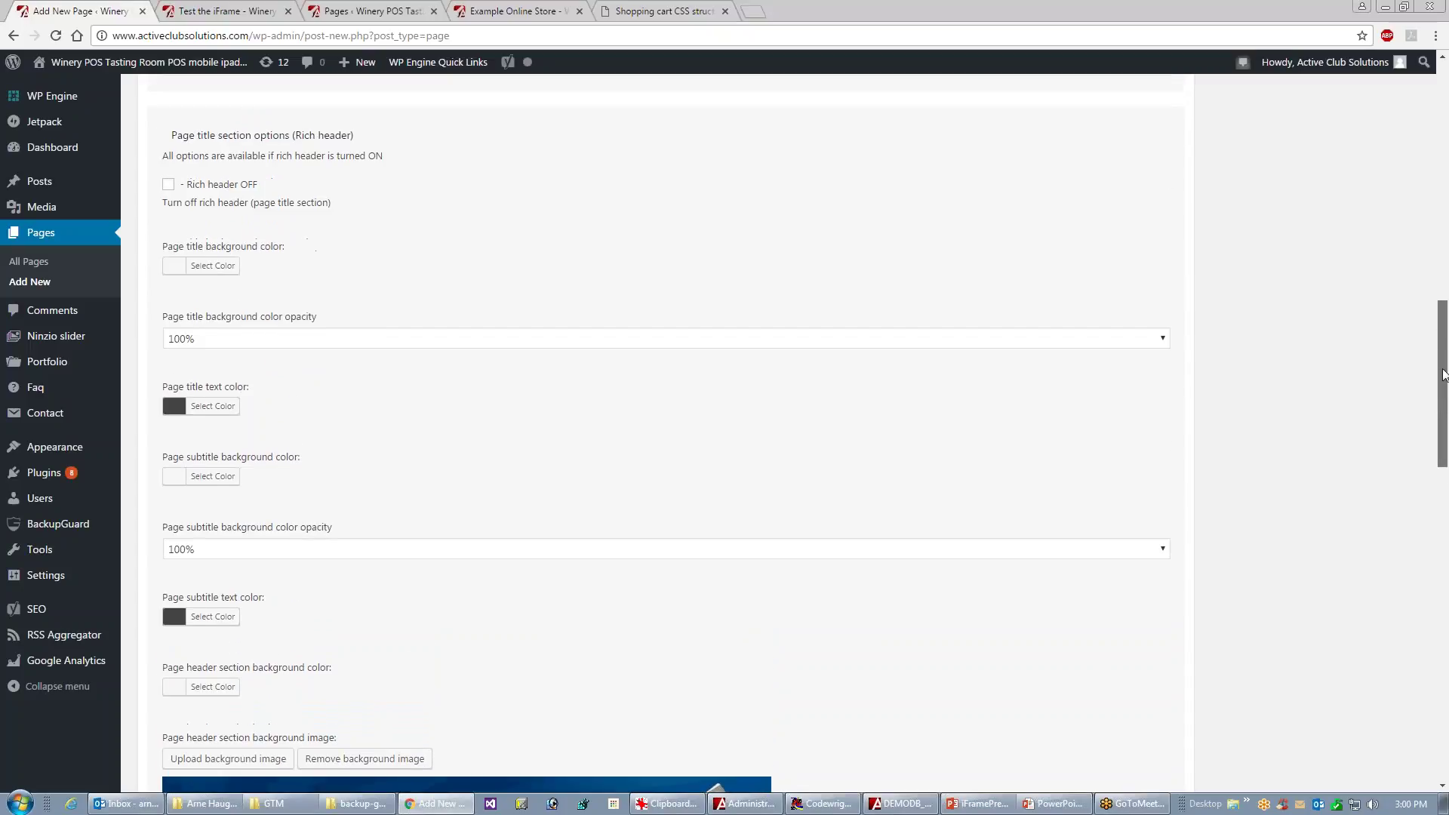
# - Make the page title text colour white (#ffffff)
pyautogui.click(213, 407)
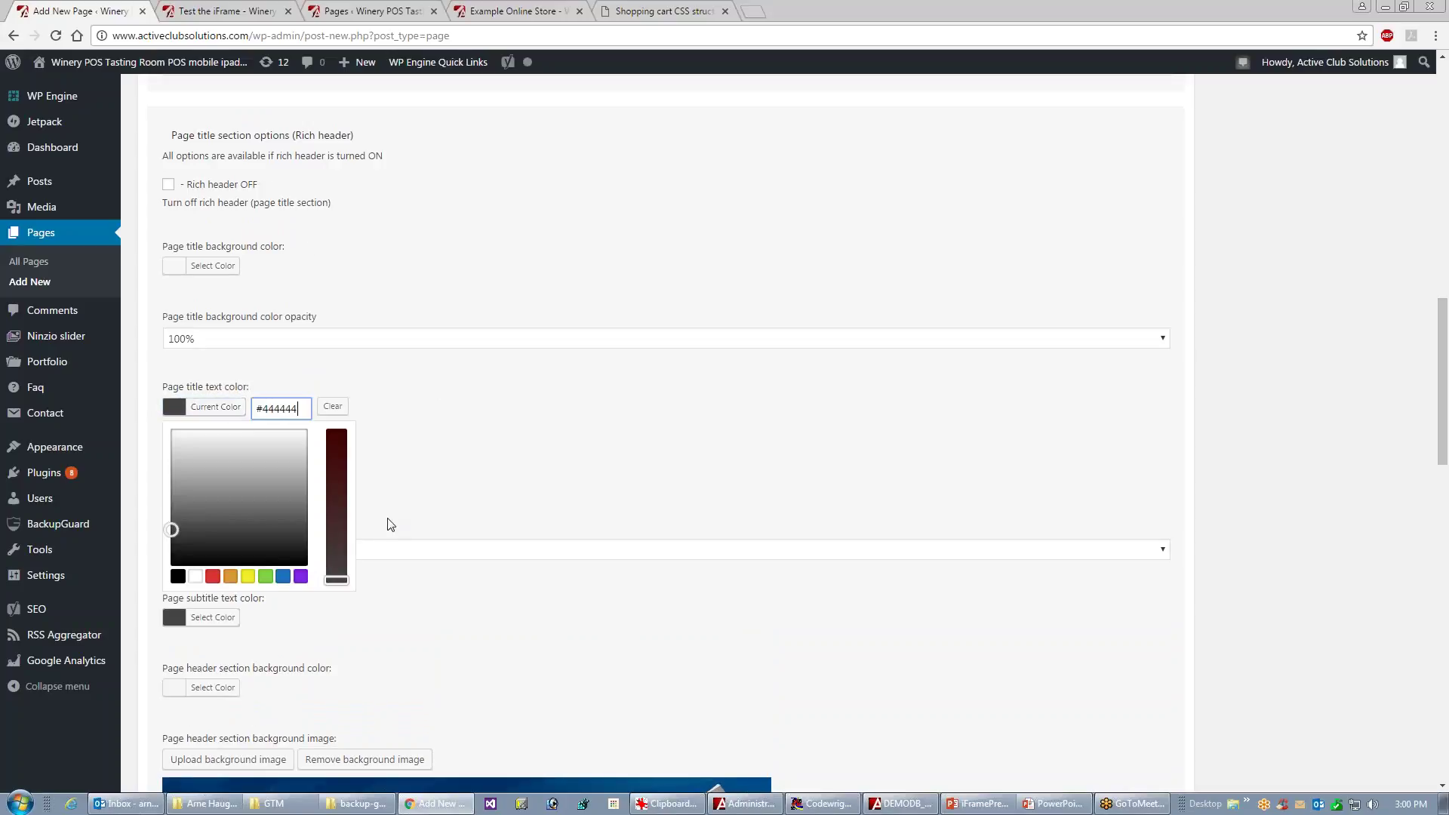
pyautogui.click(195, 576)
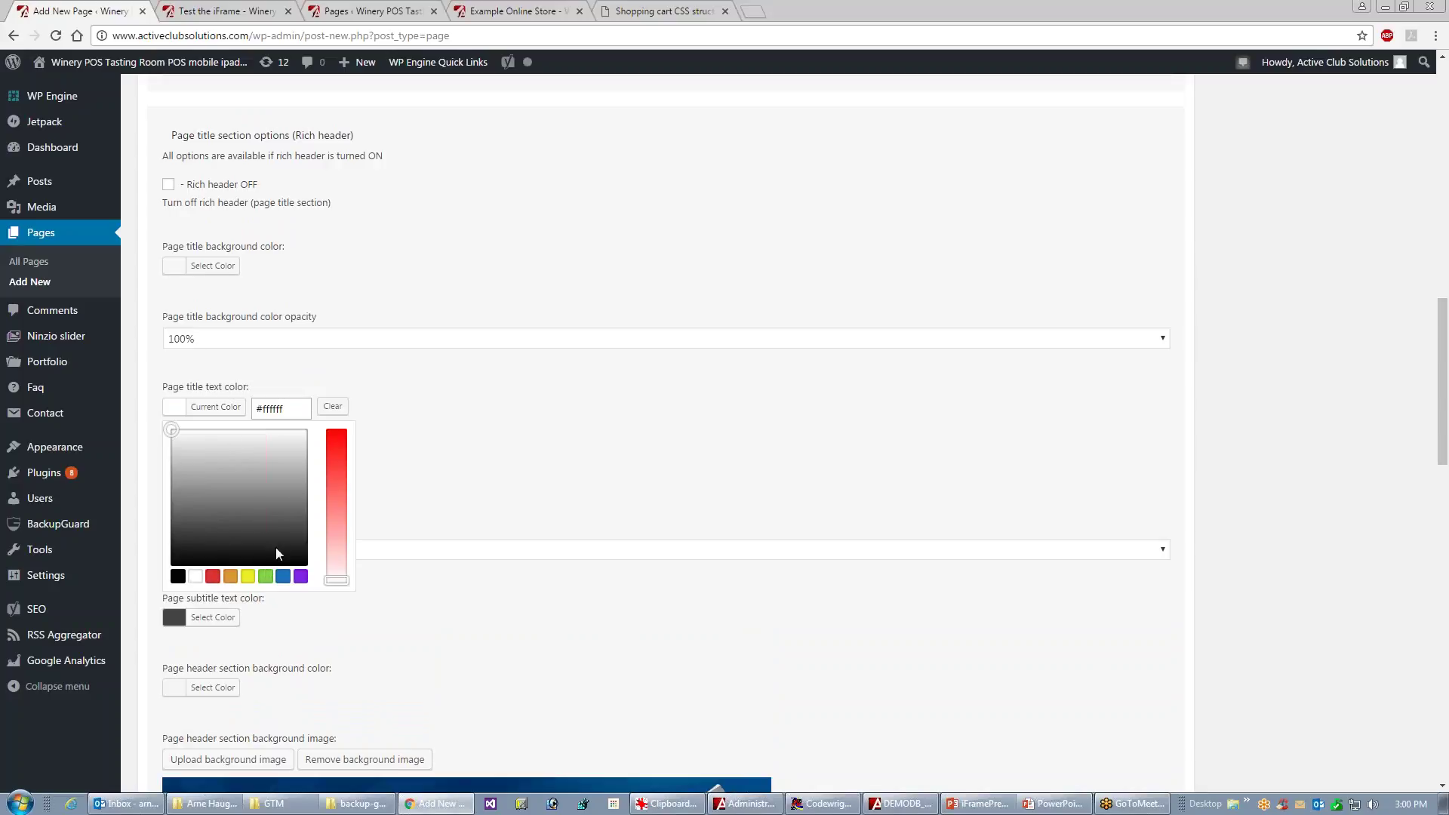
pyautogui.click(210, 408)
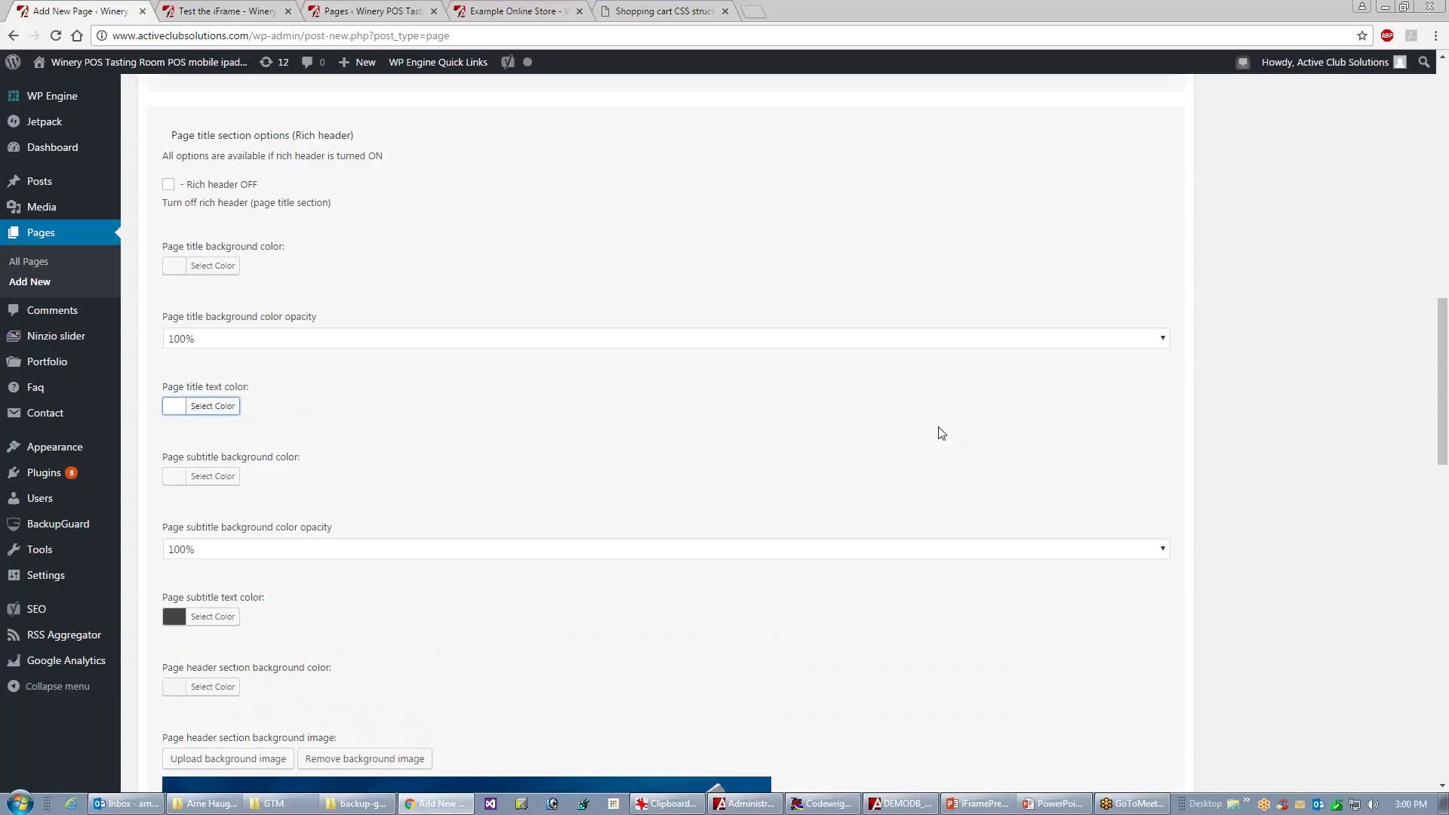
pyautogui.moveTo(1444, 457); pyautogui.dragTo(1447, 223)
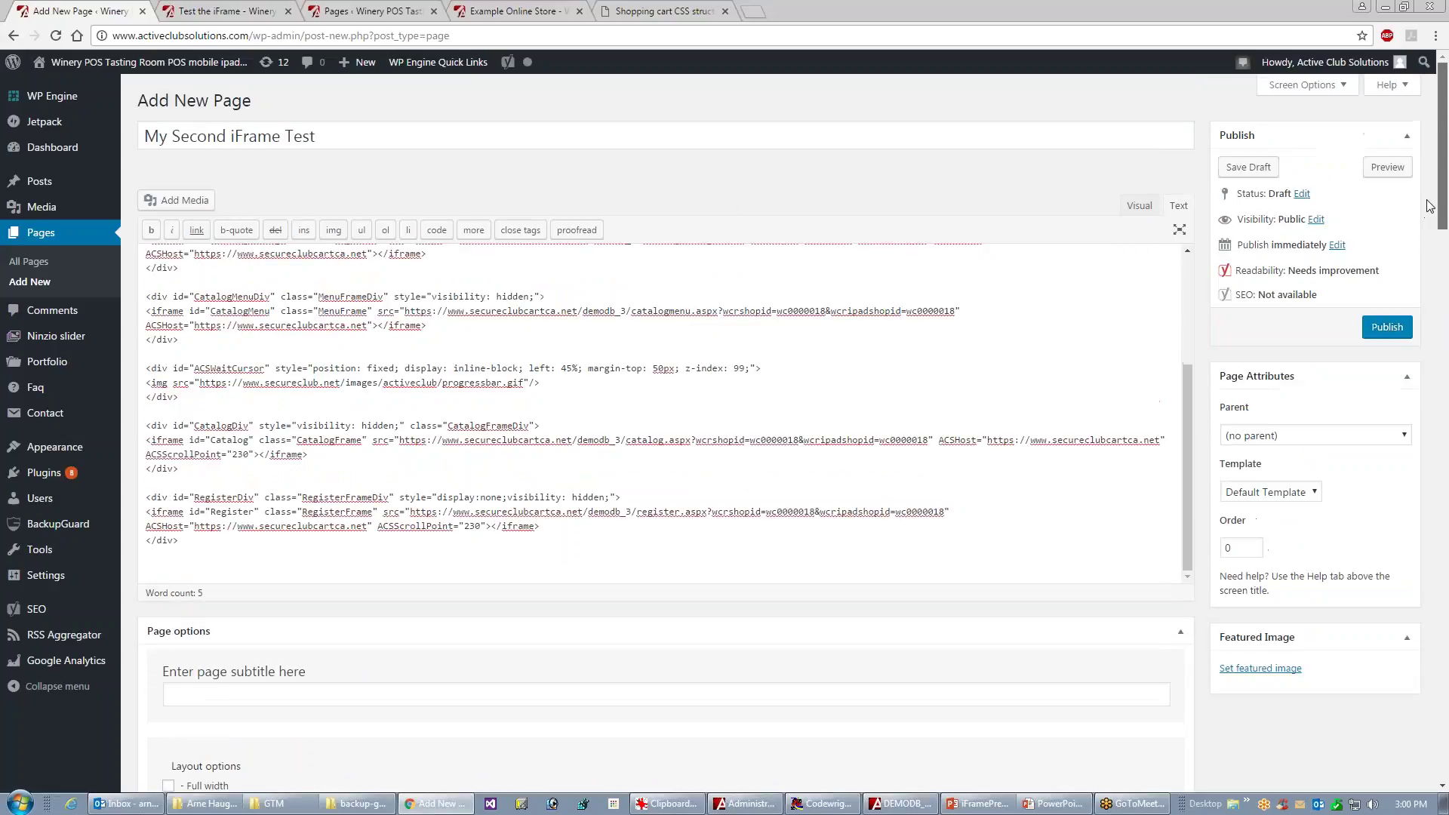
# - Publish 'My Second iFrame Test' and open its preview with the blue header image
pyautogui.click(1381, 332)
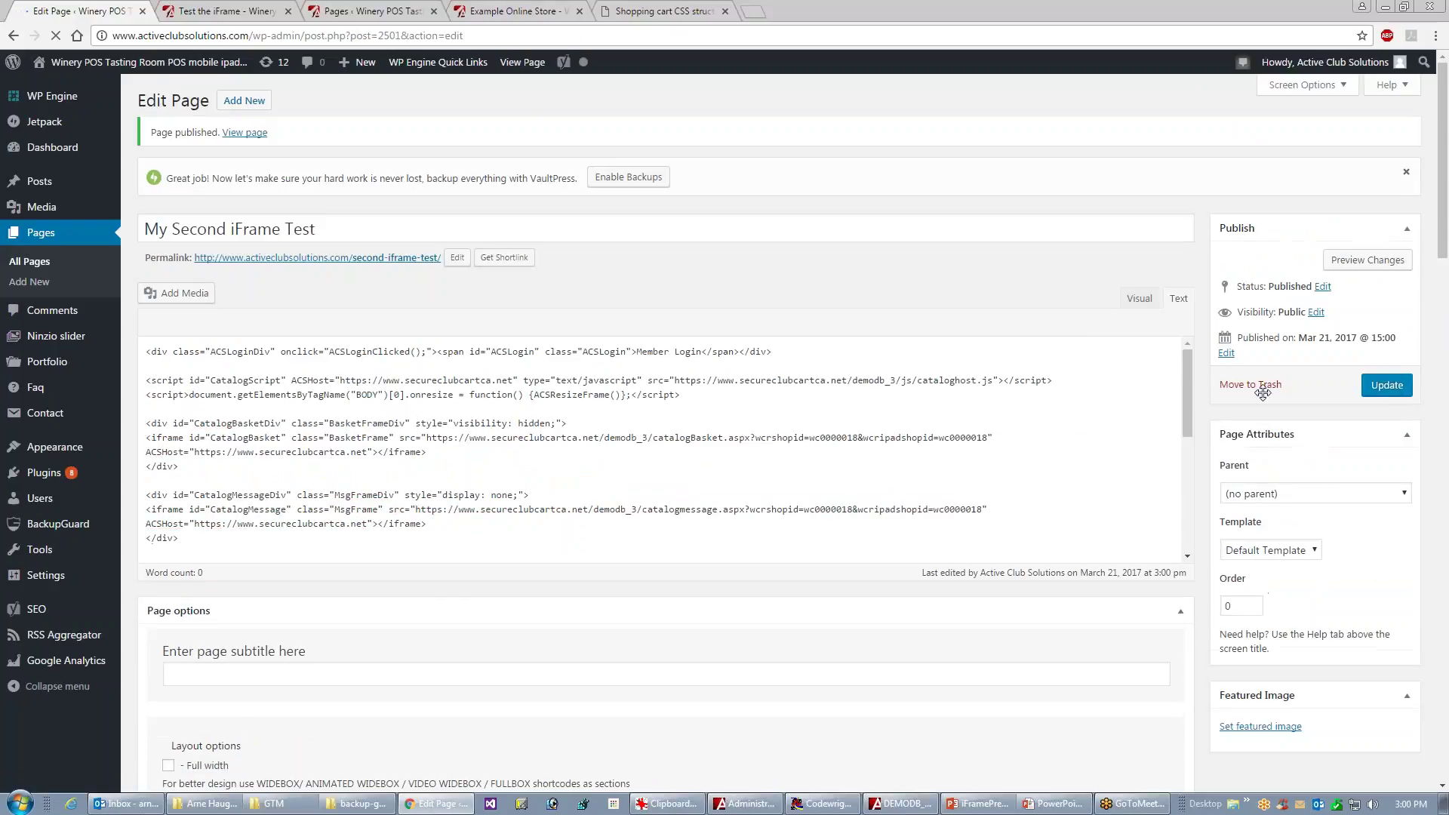
pyautogui.click(1368, 261)
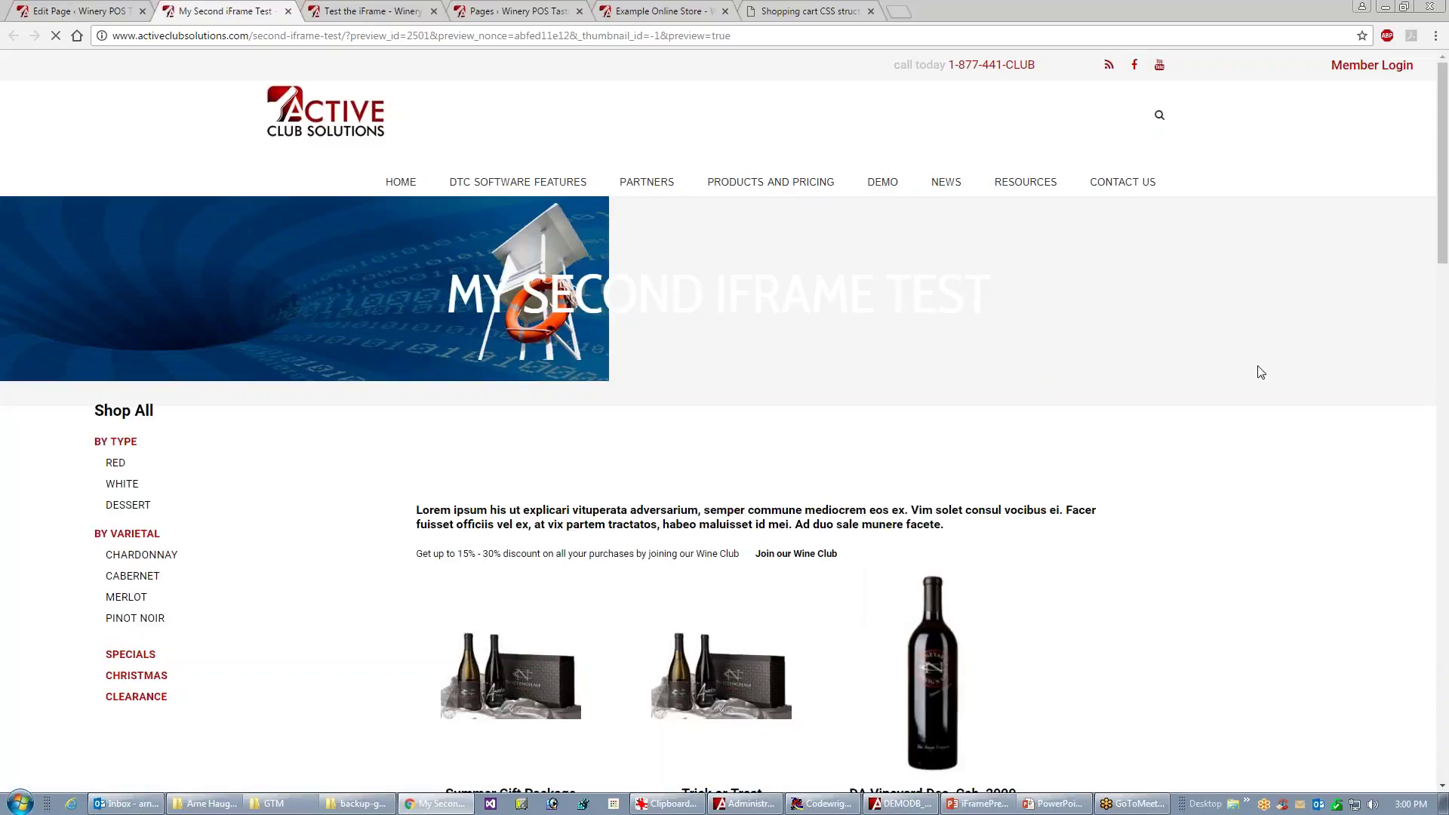
# - Add Wis Vineyard Des. Cab, 2009 and Cabernet Sauvignon, Reserve 2009 to the preview cart ($100.00), then return to the editor
pyautogui.moveTo(1444, 241); pyautogui.dragTo(1446, 415)
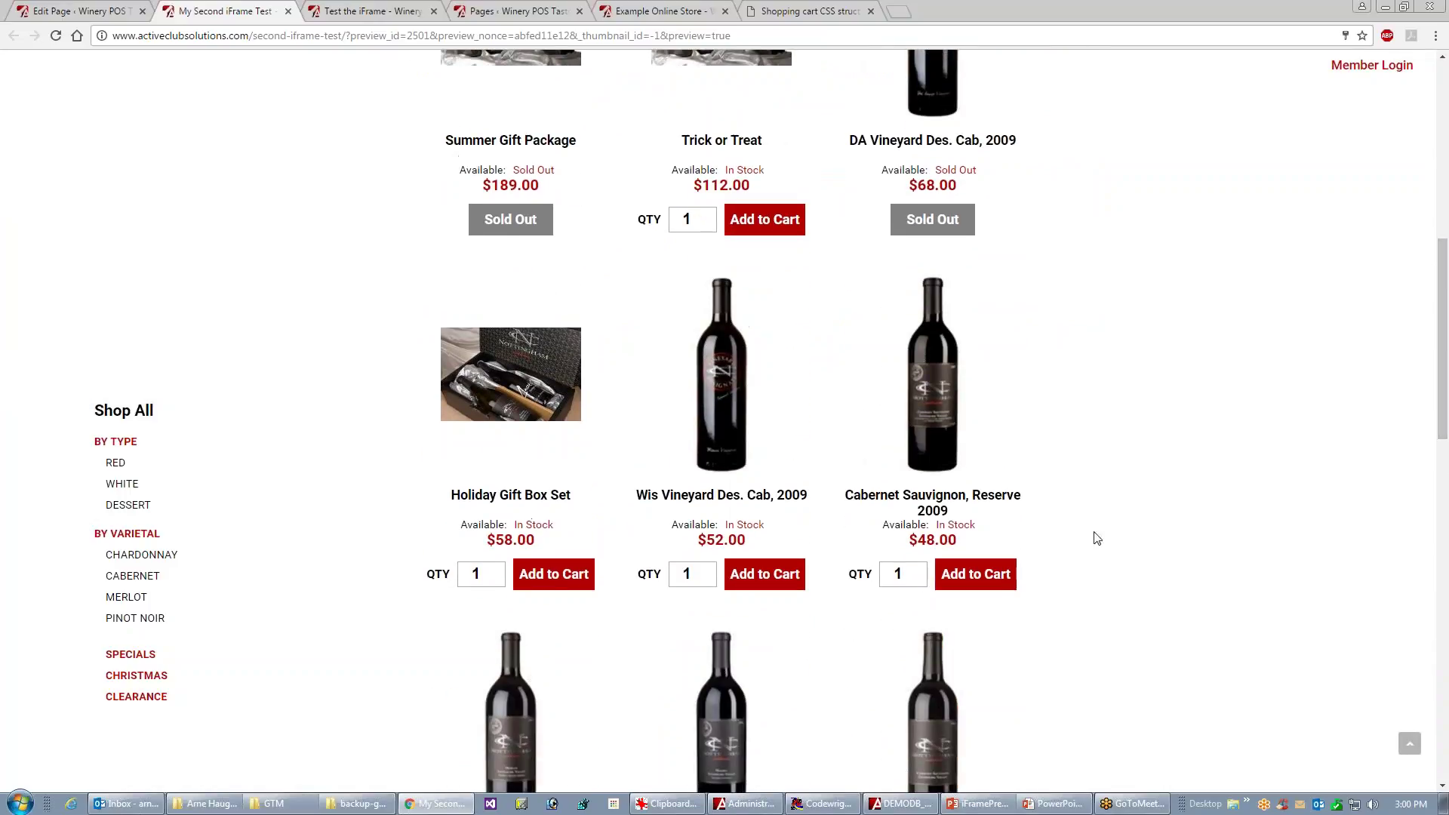
pyautogui.click(750, 576)
pyautogui.click(1006, 579)
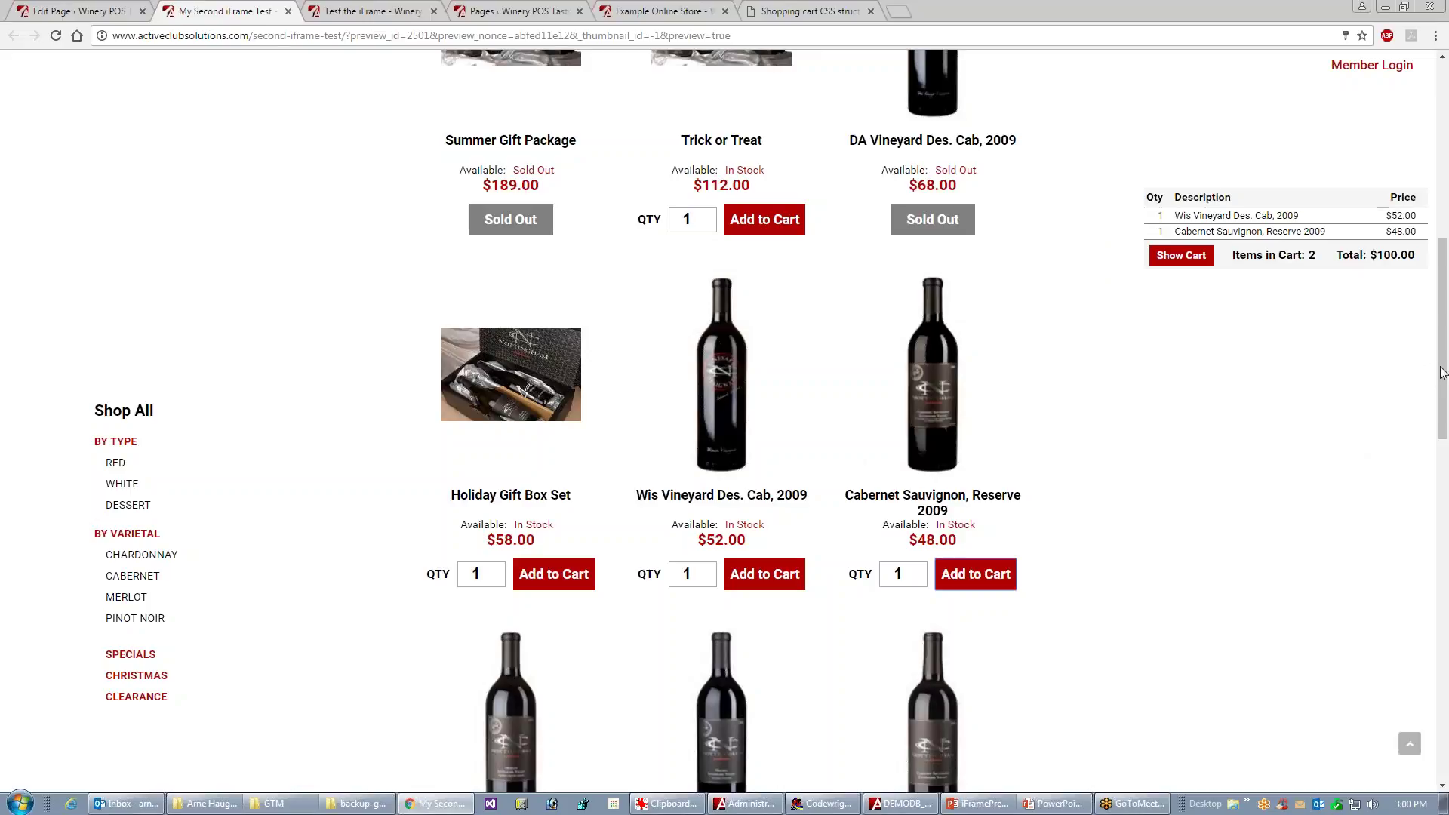
pyautogui.moveTo(1446, 371)
pyautogui.mouseDown()
pyautogui.moveTo(1447, 440)
pyautogui.moveTo(1447, 267)
pyautogui.moveTo(1447, 373)
pyautogui.mouseUp()
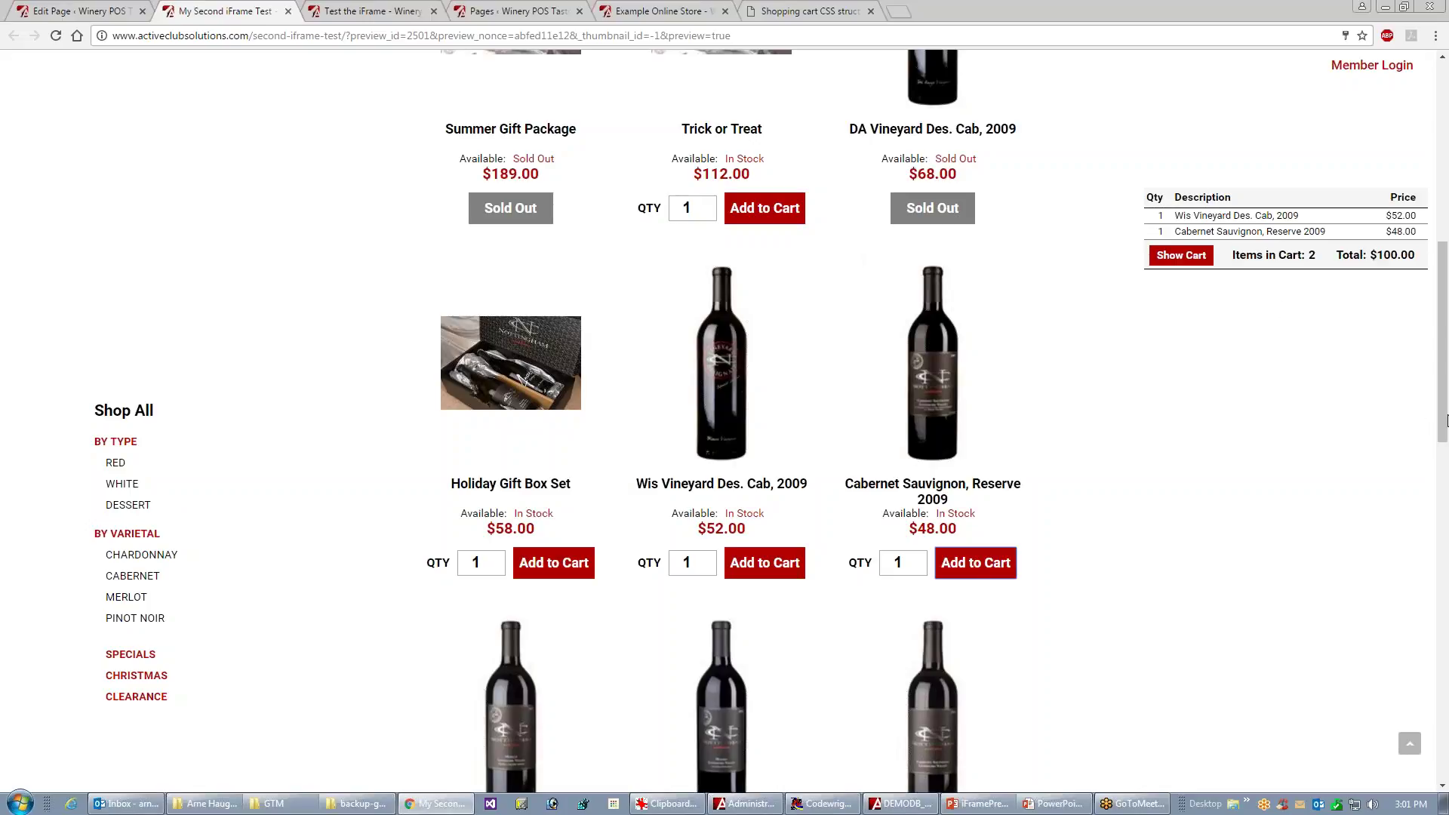
pyautogui.moveTo(1438, 427); pyautogui.dragTo(1435, 253)
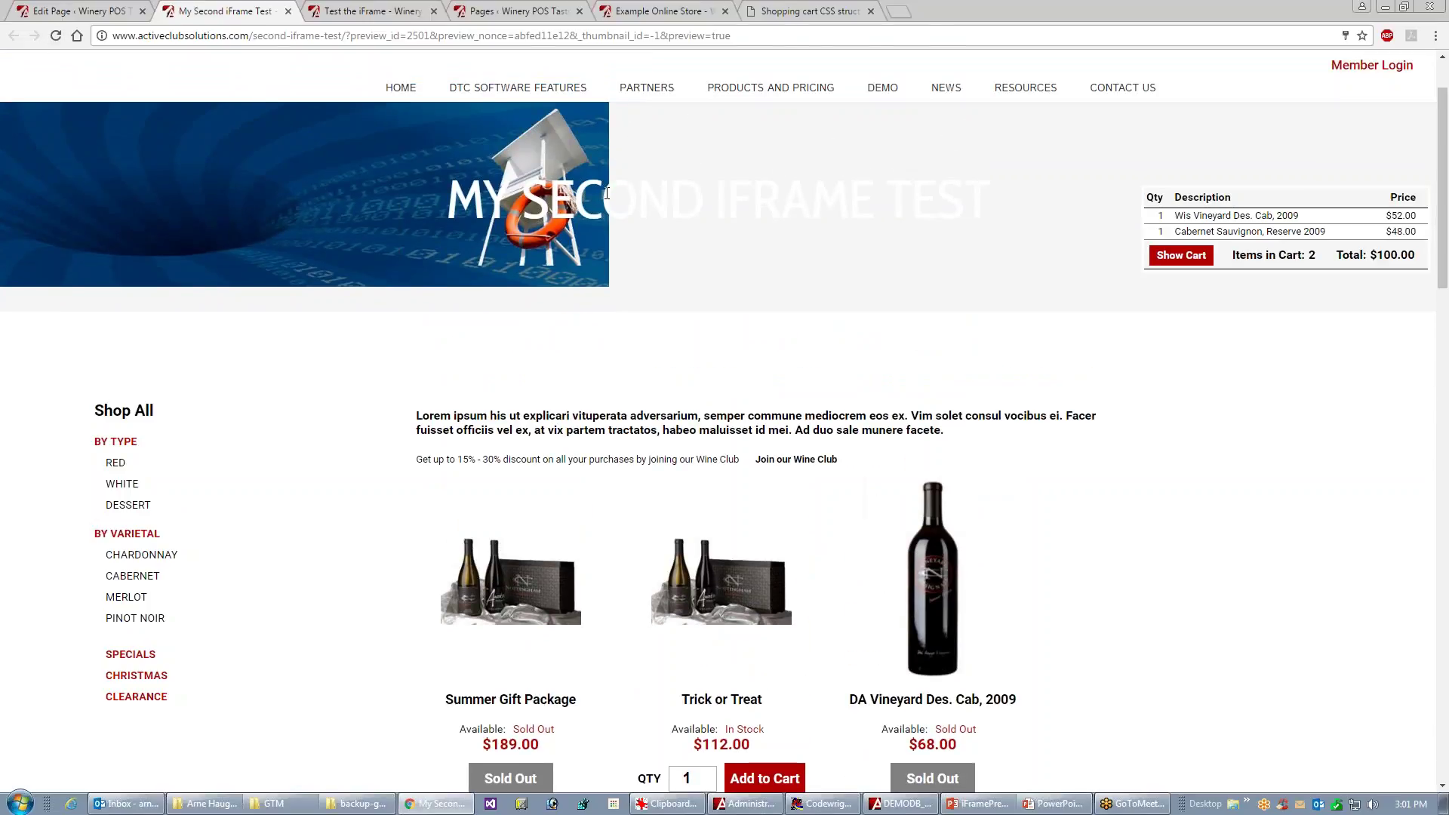
pyautogui.click(59, 16)
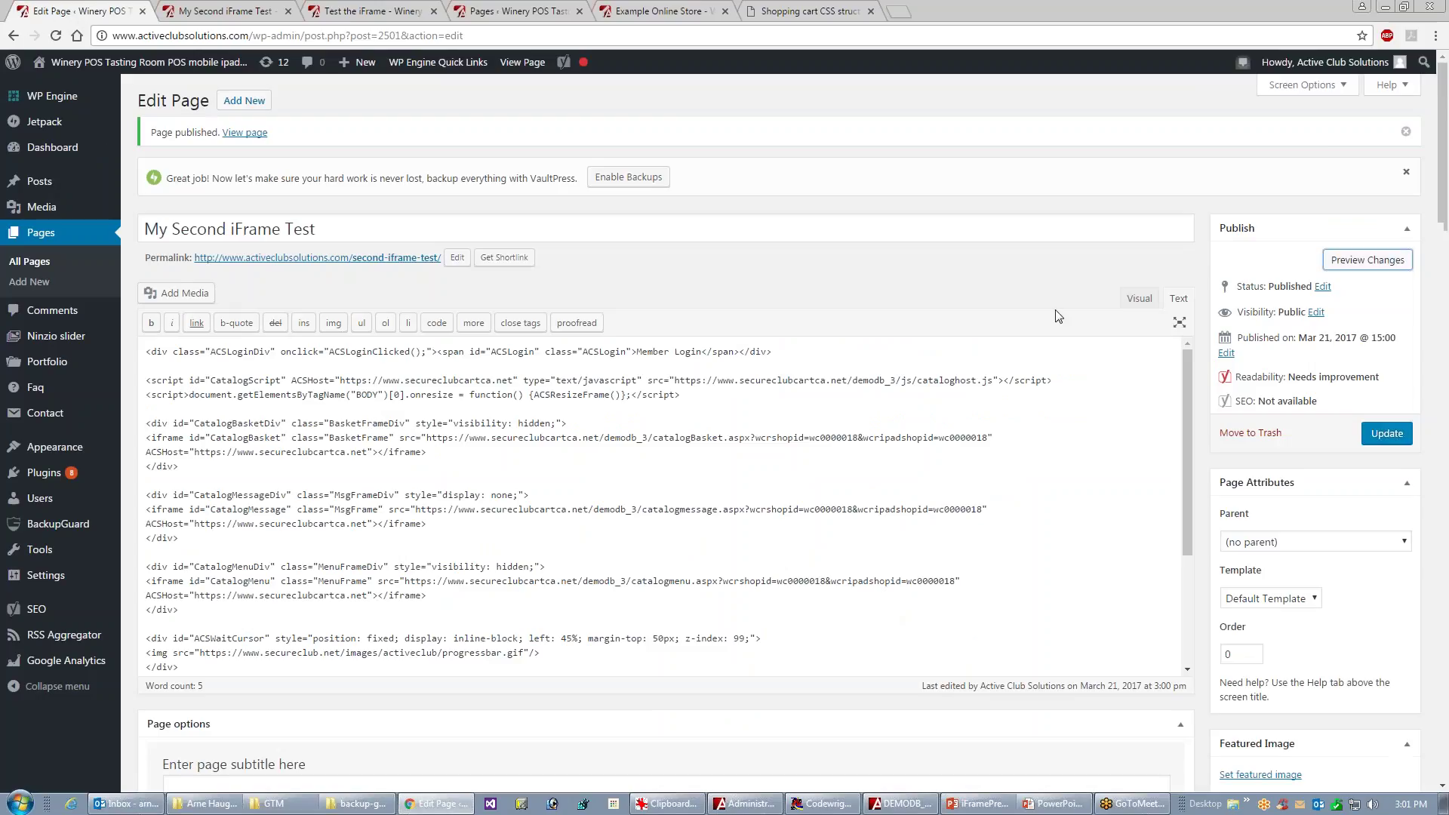
# - Set the page header background image position to center center and update 'My Second iFrame Test'
pyautogui.moveTo(1443, 199); pyautogui.dragTo(1424, 458)
pyautogui.scroll(-8, 1424, 458)
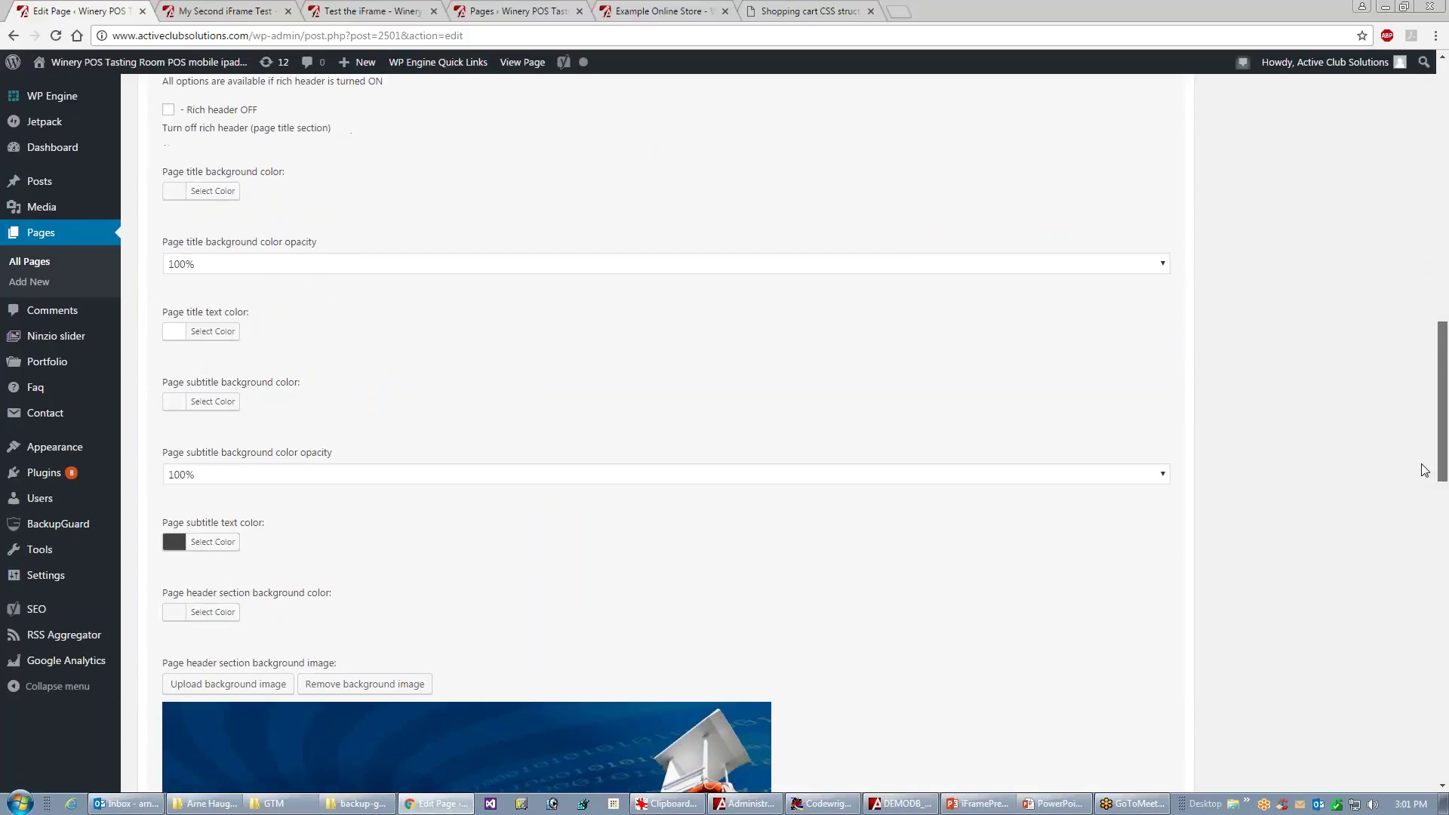
pyautogui.click(1163, 472)
pyautogui.click(242, 552)
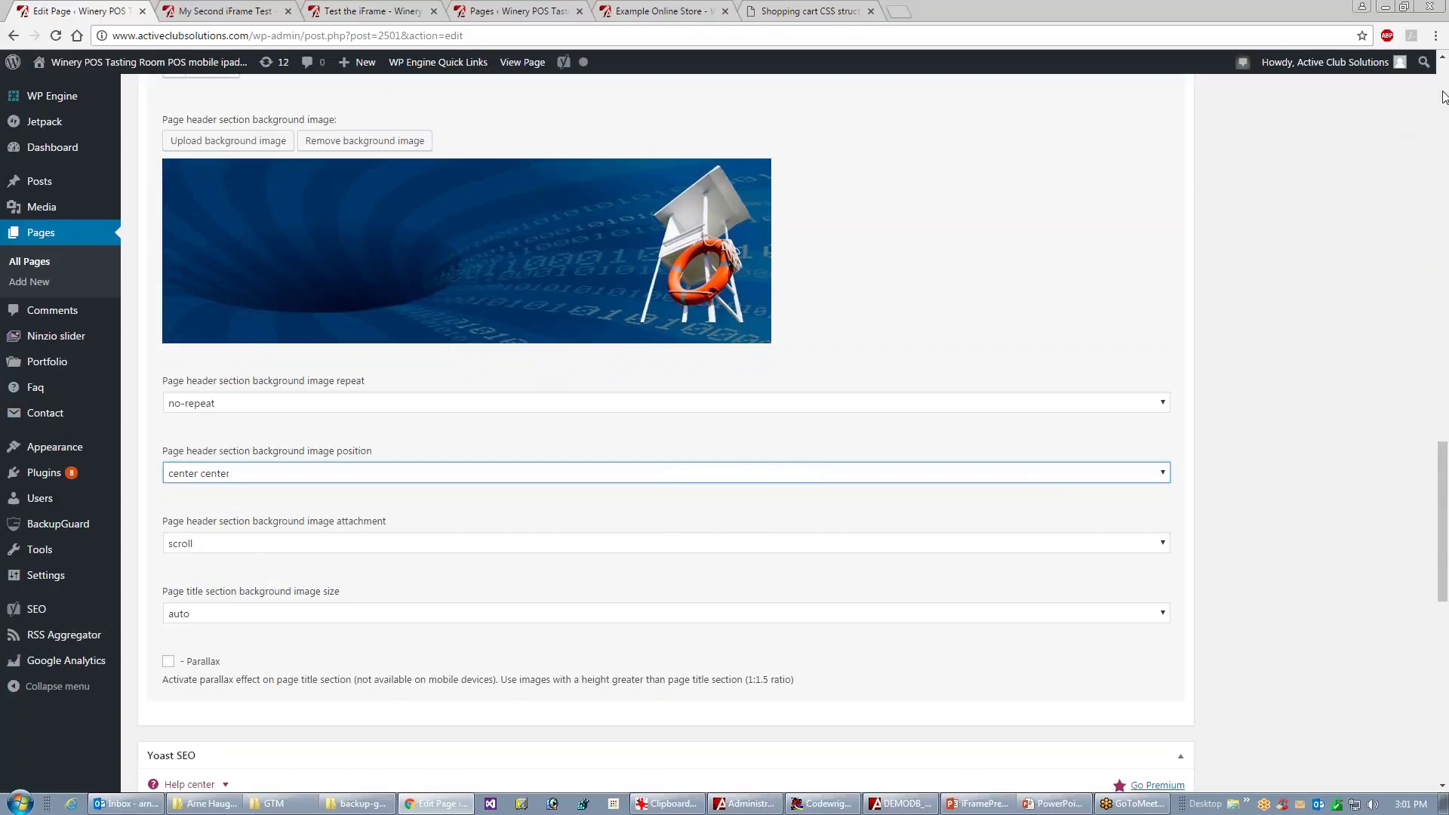
pyautogui.scroll(9, 1442, 99)
pyautogui.scroll(12, 1442, 96)
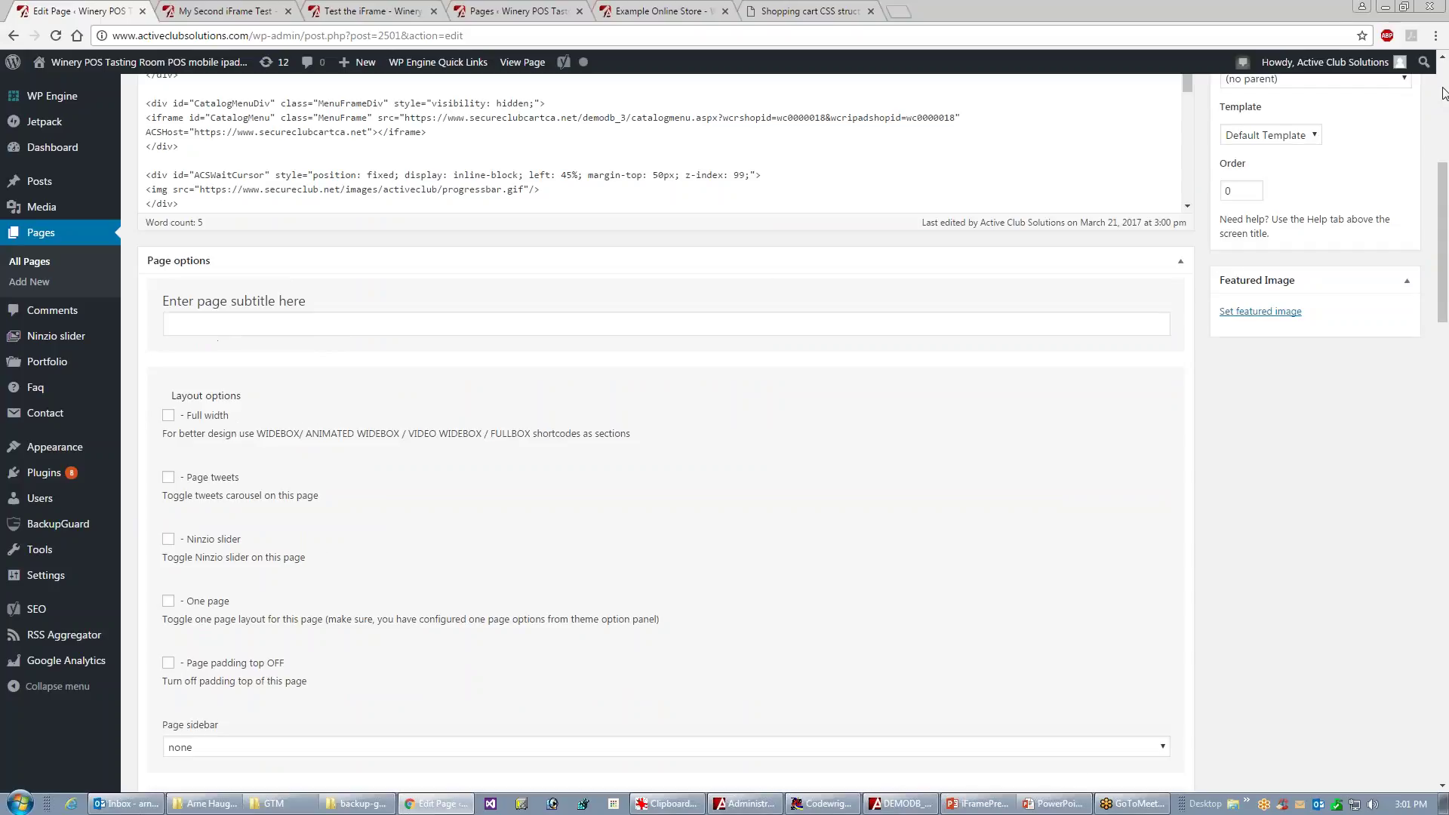
pyautogui.click(1387, 436)
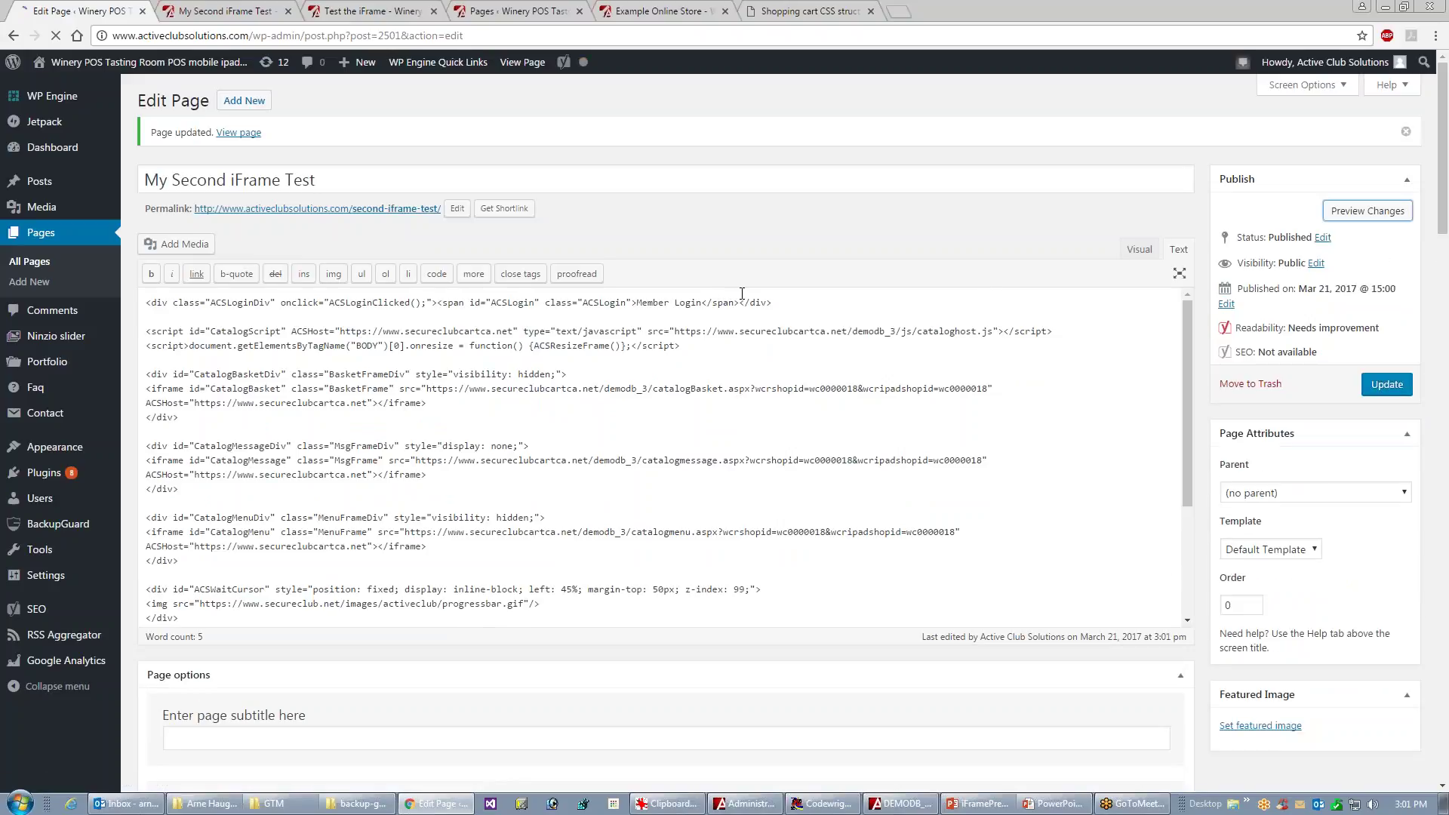
# - Check the centred header image in the page preview, then advance the presentation to the Thank you for watching slide
pyautogui.click(235, 15)
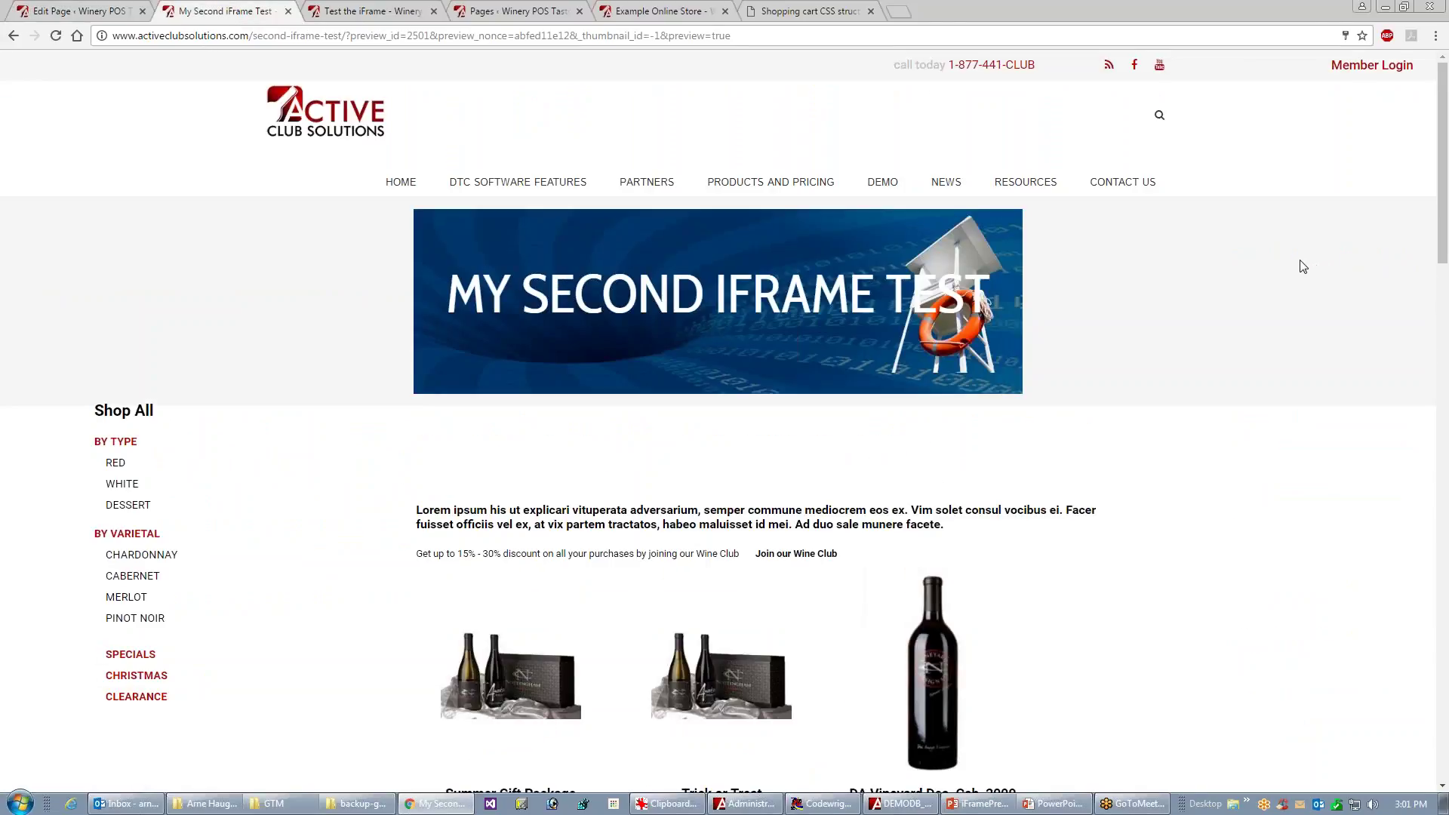
pyautogui.moveTo(1447, 217); pyautogui.dragTo(1352, 398)
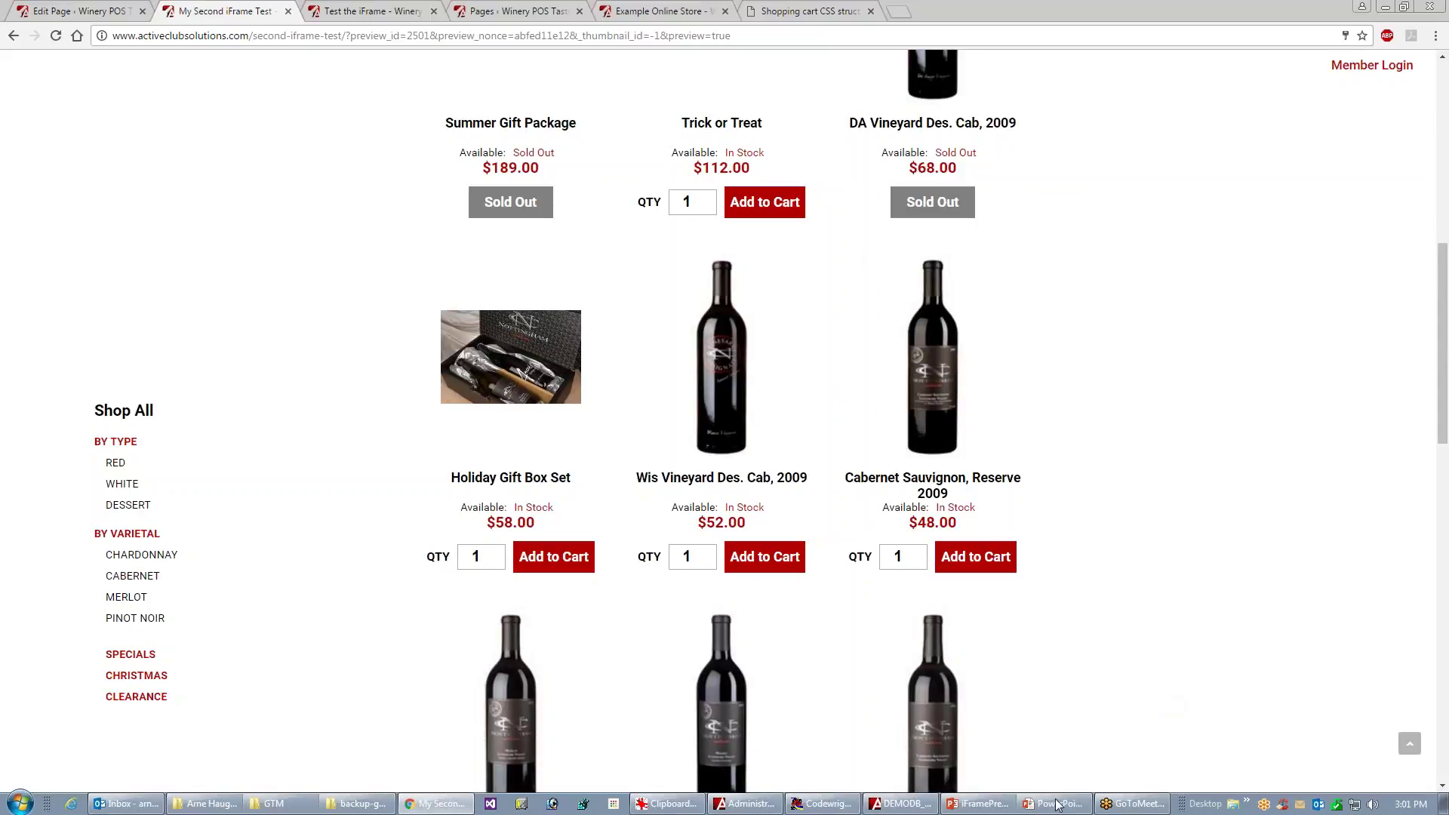
pyautogui.click(1053, 804)
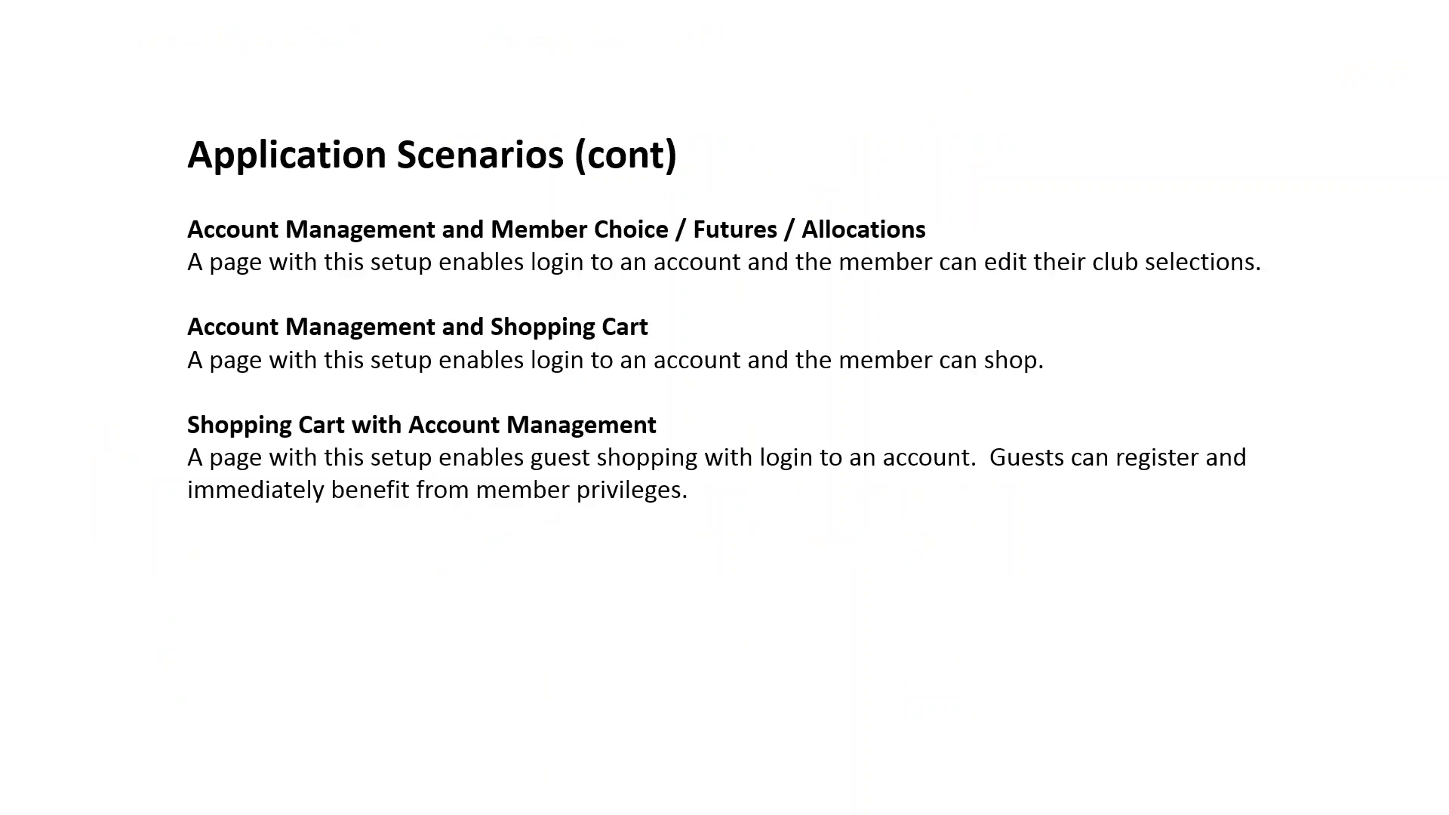
pyautogui.press('Right')
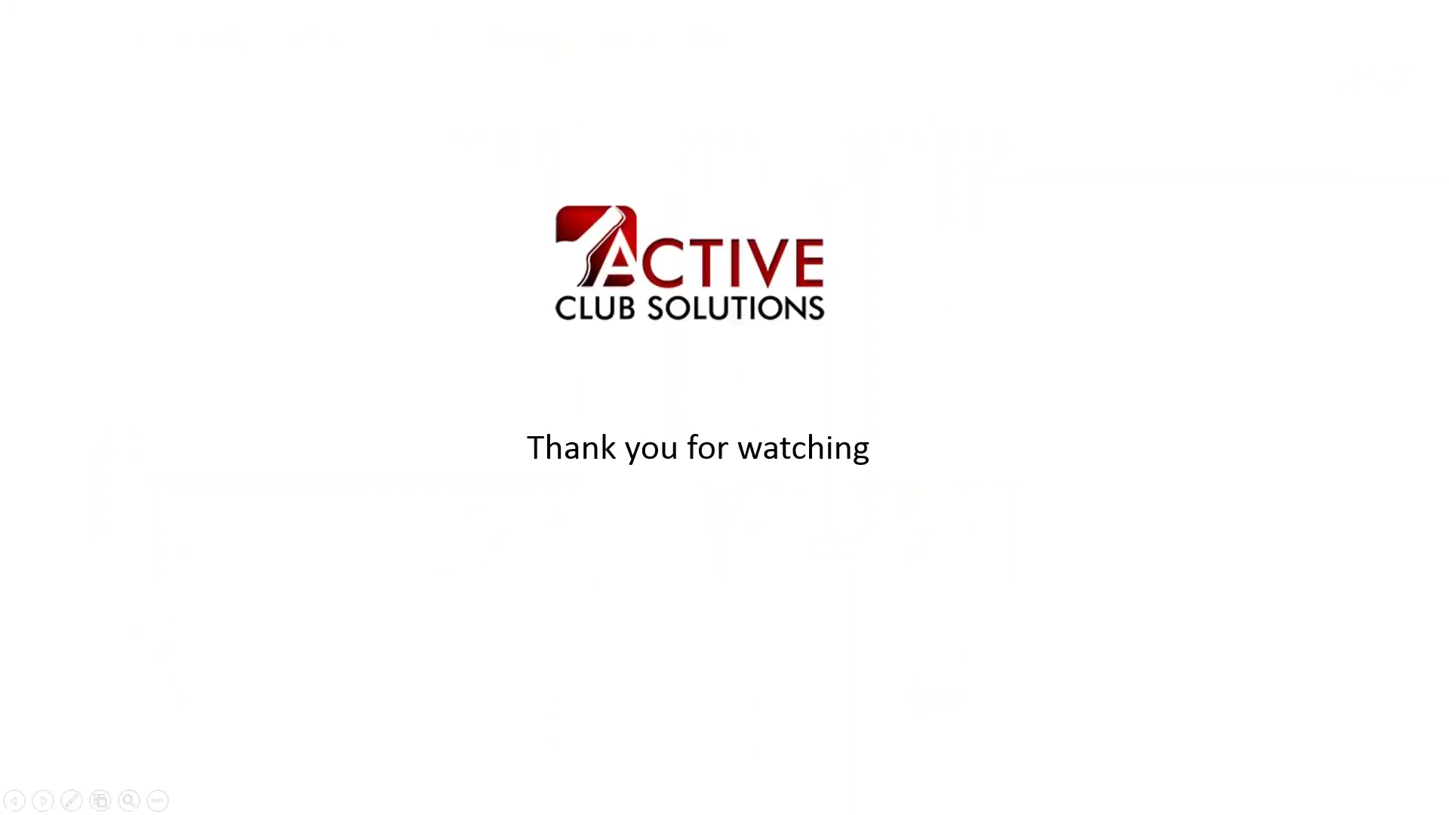